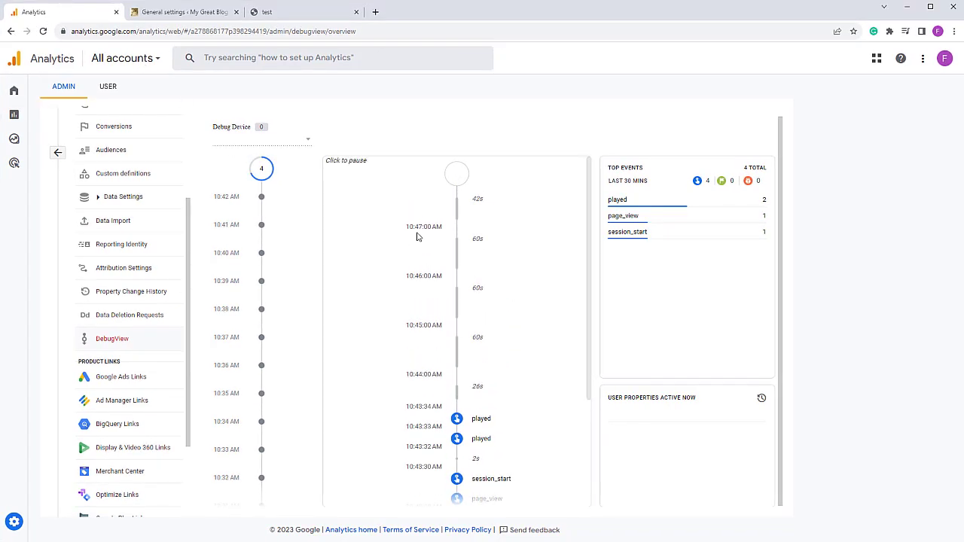
Check the Google analytics tracking code setting in the WordPress player's general settings, close the page search, and return to Google Analytics
key(ctrl+Tab)
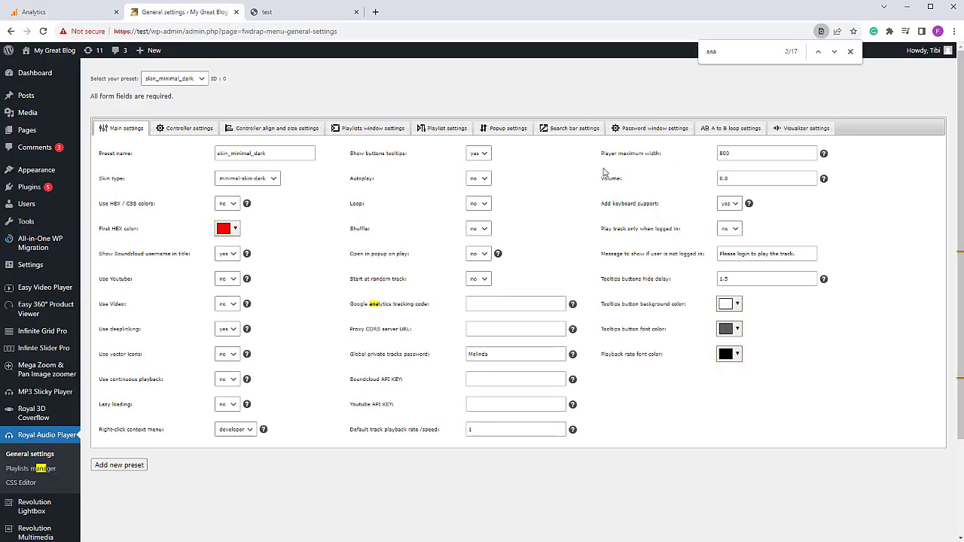
click(850, 51)
click(34, 12)
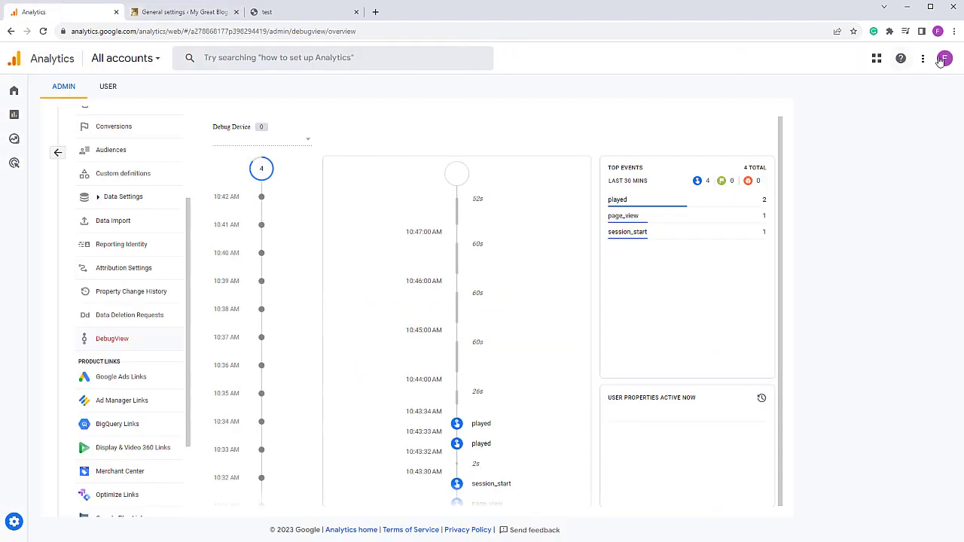
View the list of available Analytics accounts and their properties
click(129, 65)
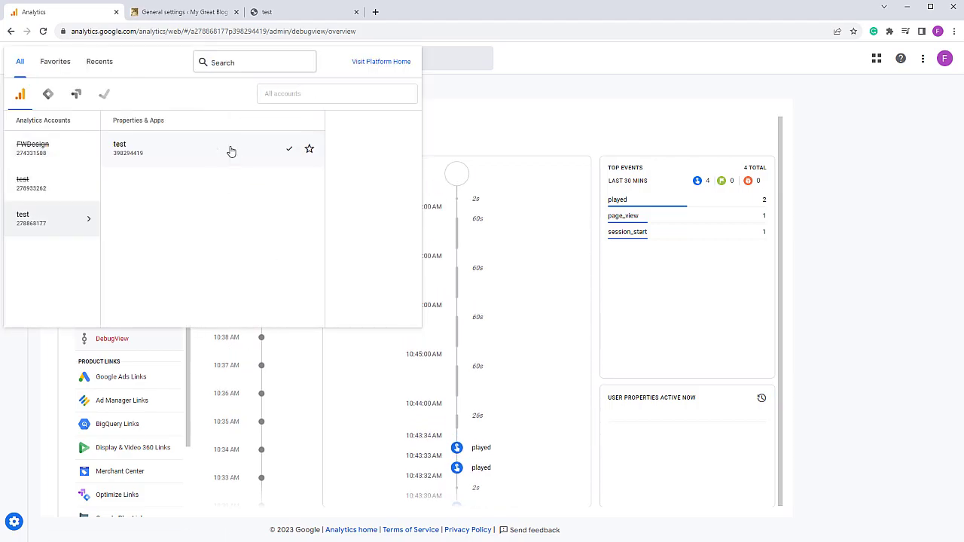
click(19, 414)
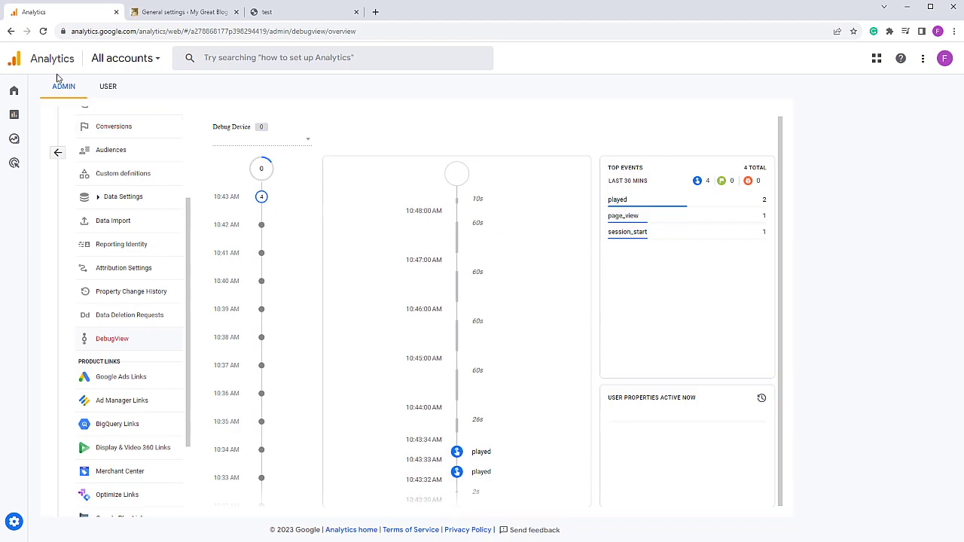
click(124, 58)
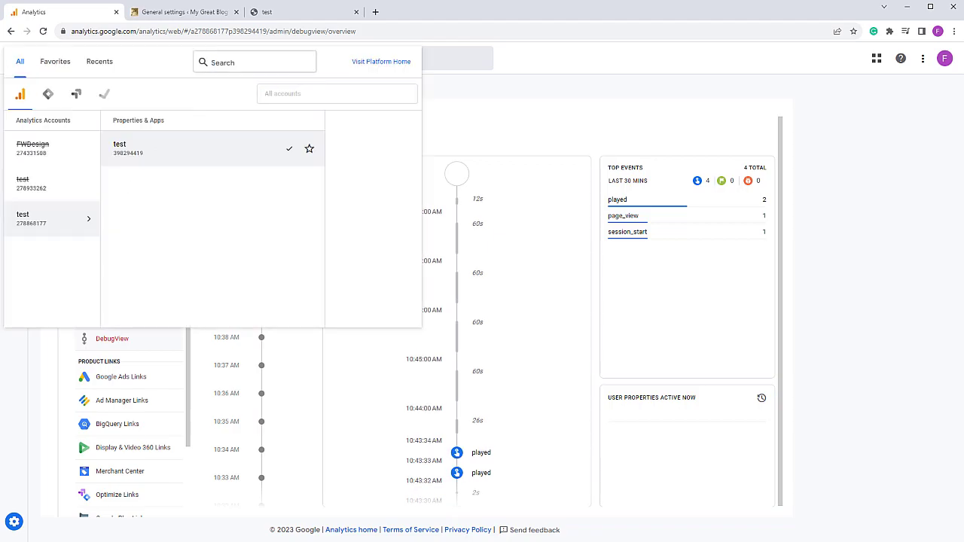
click(76, 360)
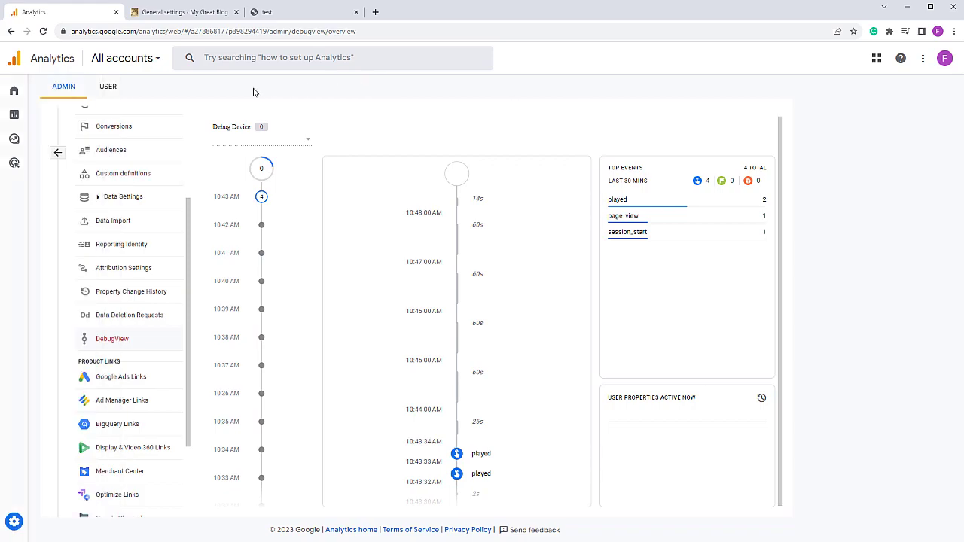
Start a new Analytics account named test2 from the admin overview and continue to property creation
scroll(166, 194, up, 2)
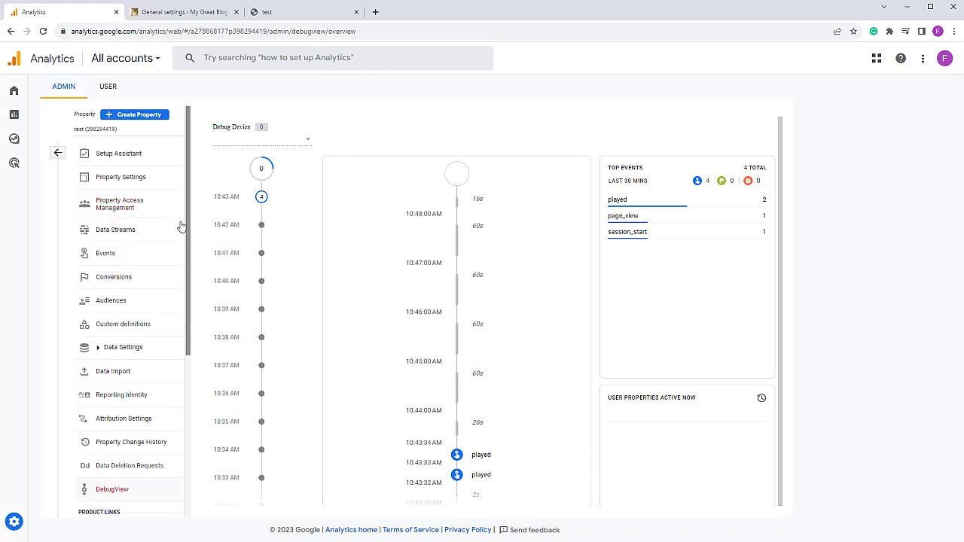
click(63, 87)
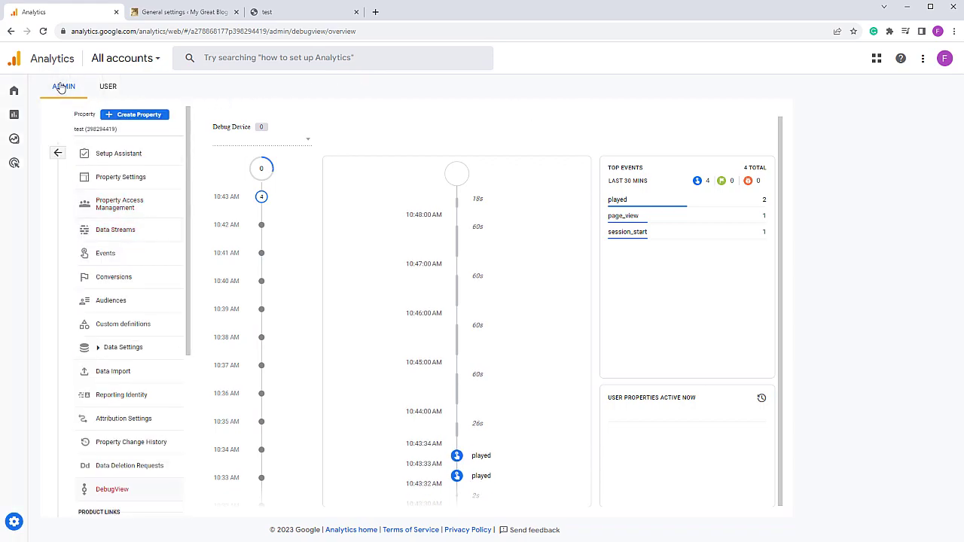
click(16, 520)
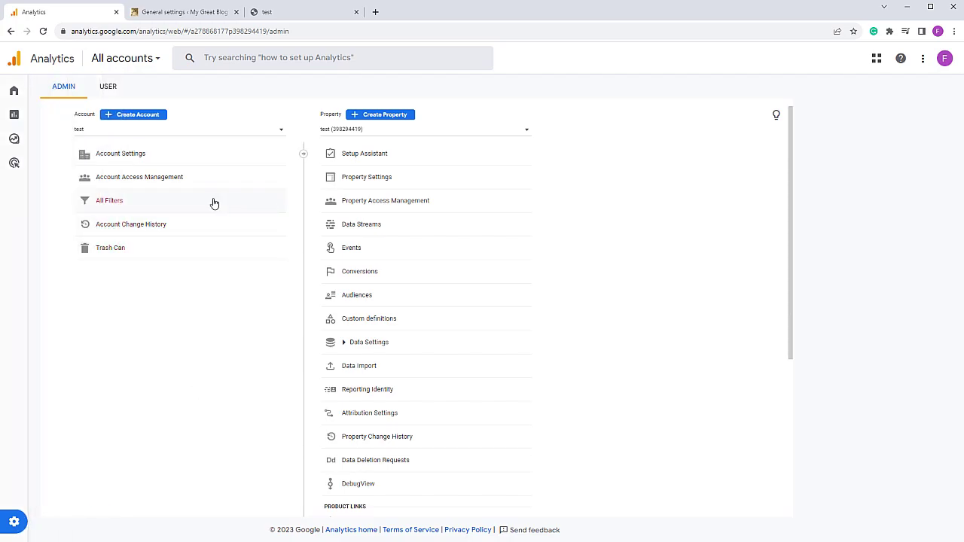
click(154, 115)
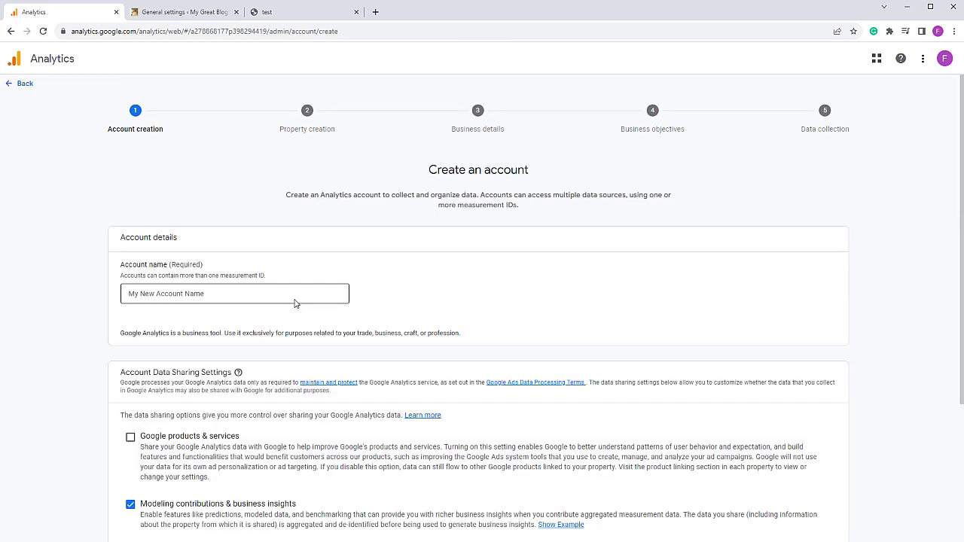
click(190, 293)
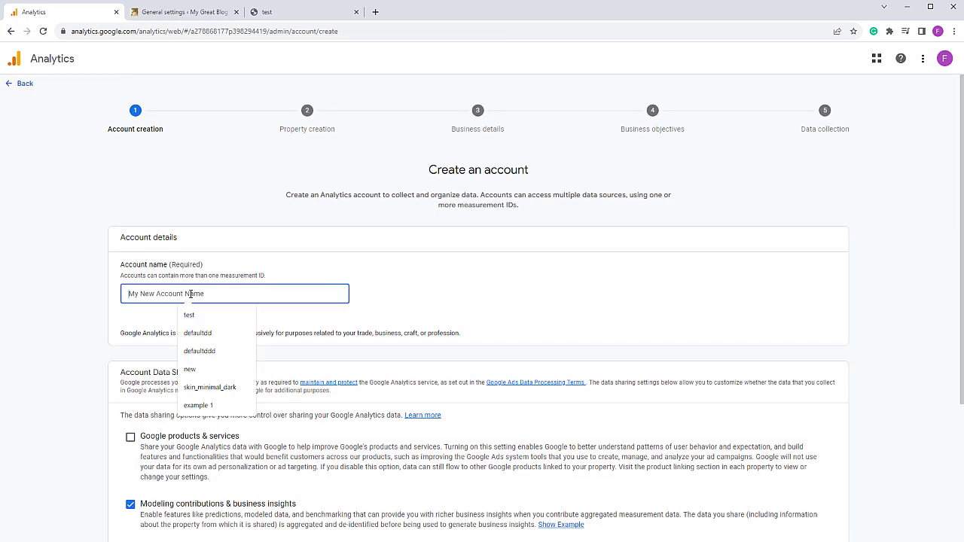
text(test2)
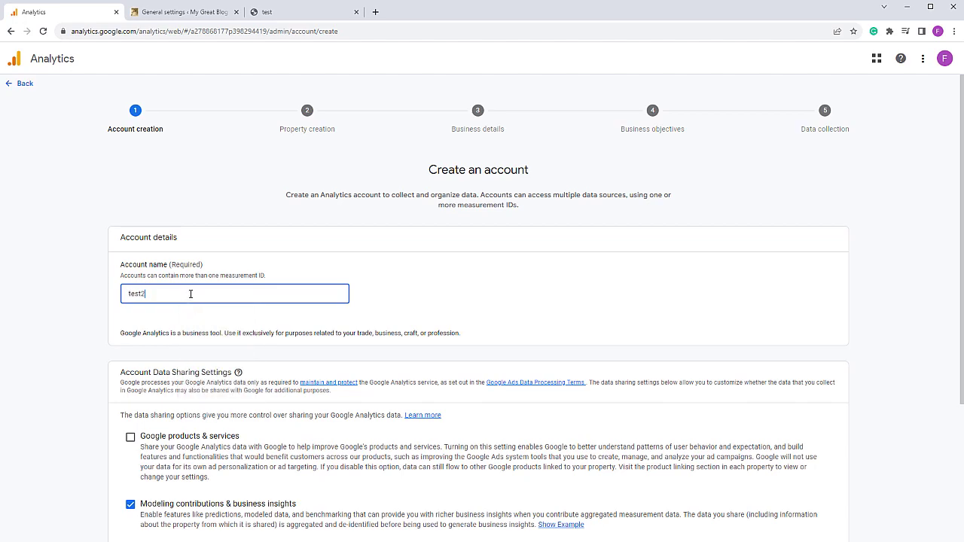
scroll(208, 367, down, 5)
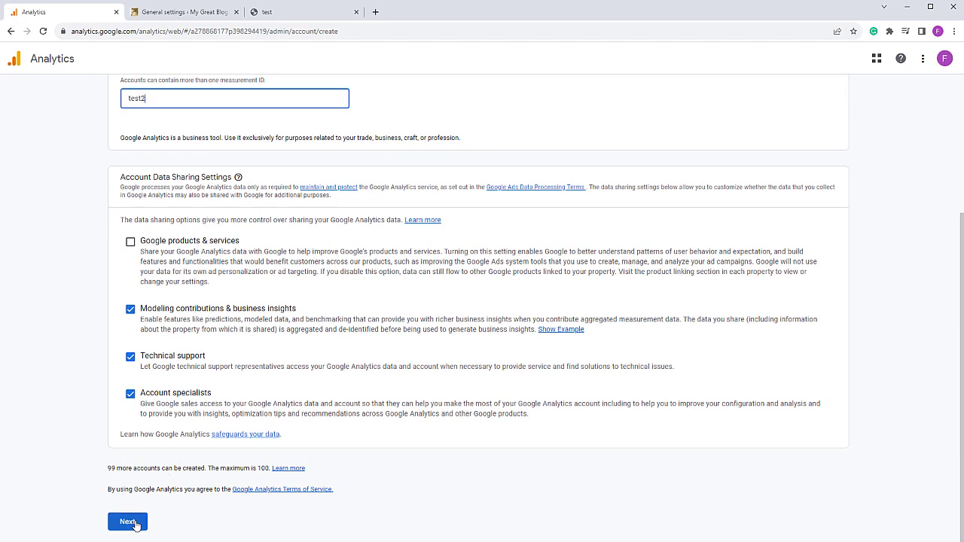
click(128, 521)
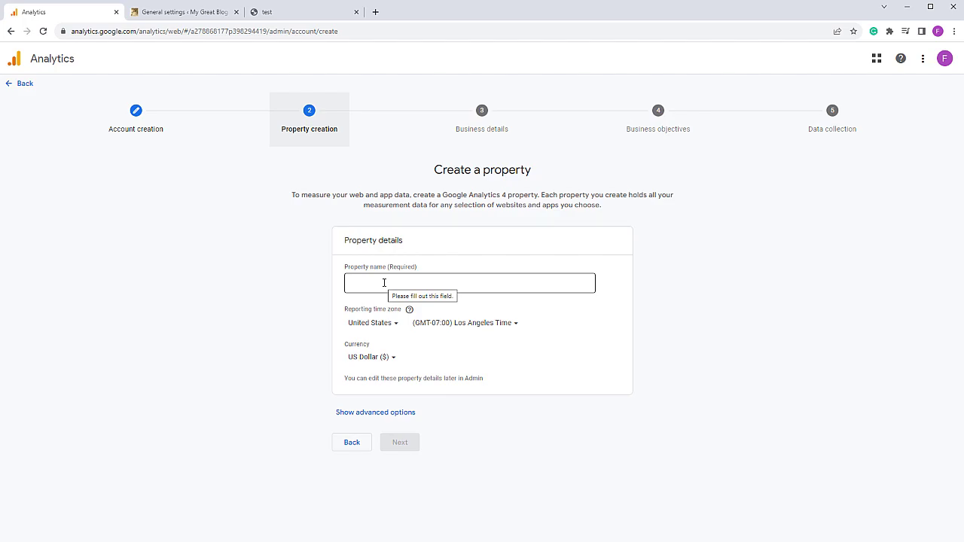
Name the new property Royal Audio Player and continue to the business details
click(386, 282)
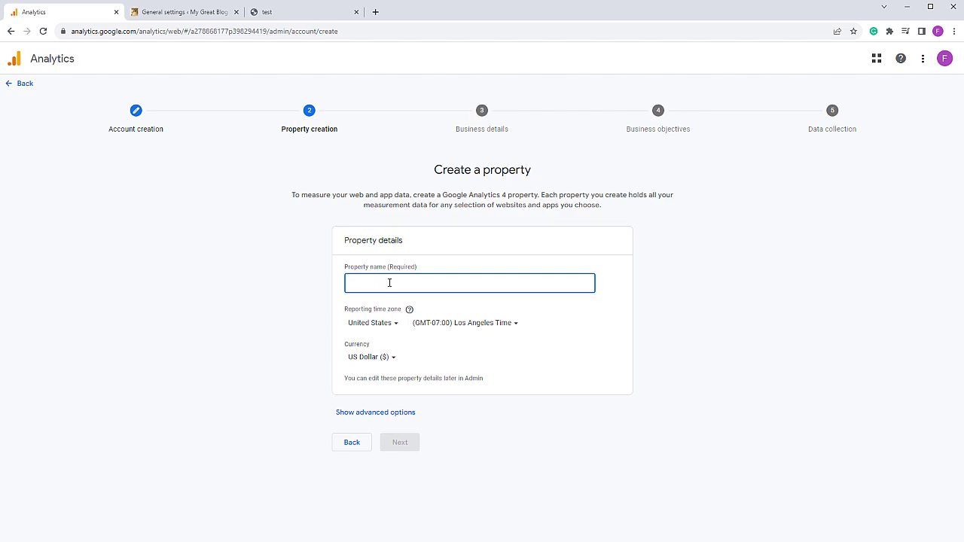
text(raoyal)
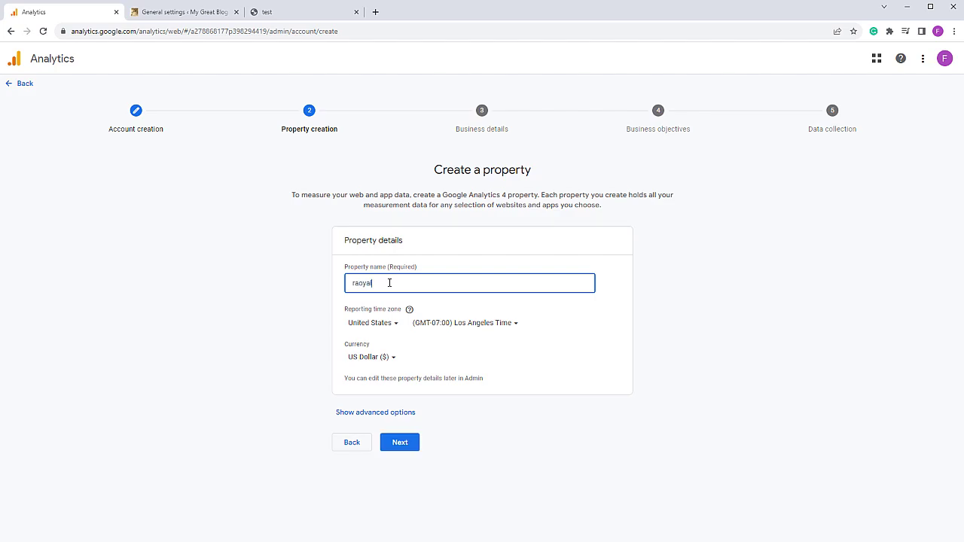
key(BackSpace)
key(BackSpace)
key(BackSpace)
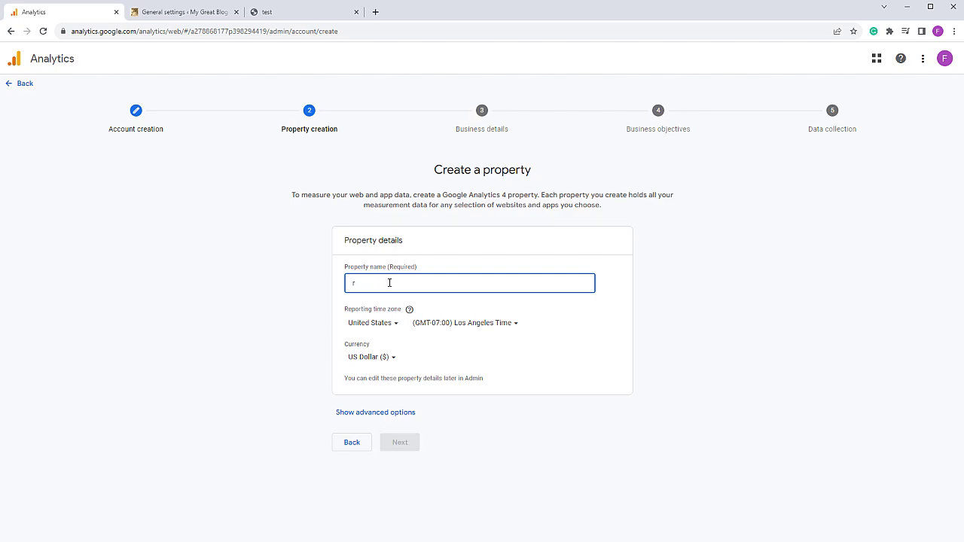
text(oyal Audio Player)
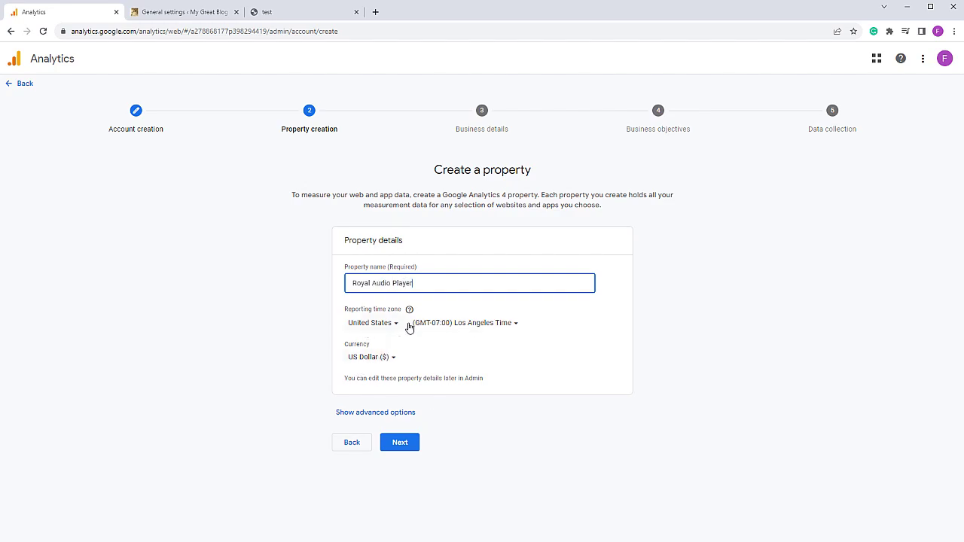
click(377, 329)
click(280, 366)
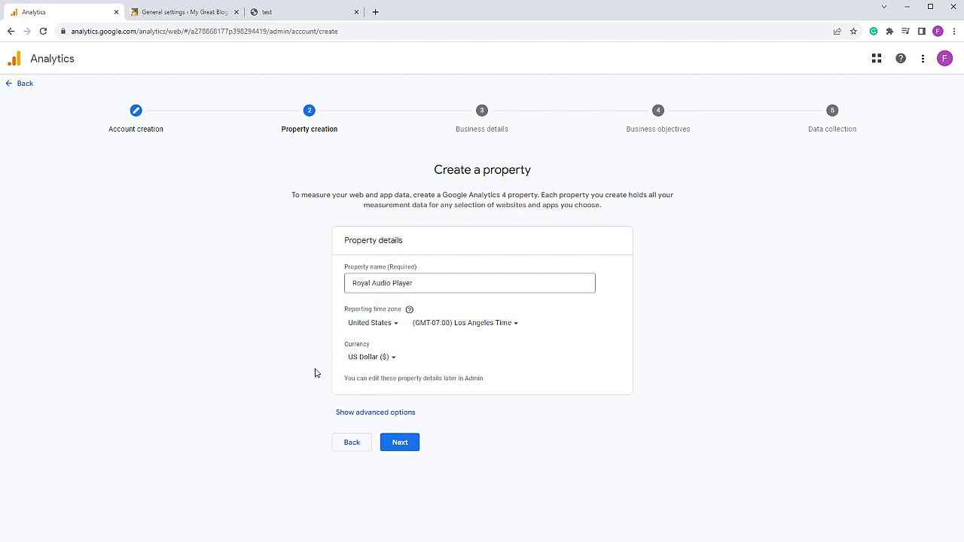
click(398, 443)
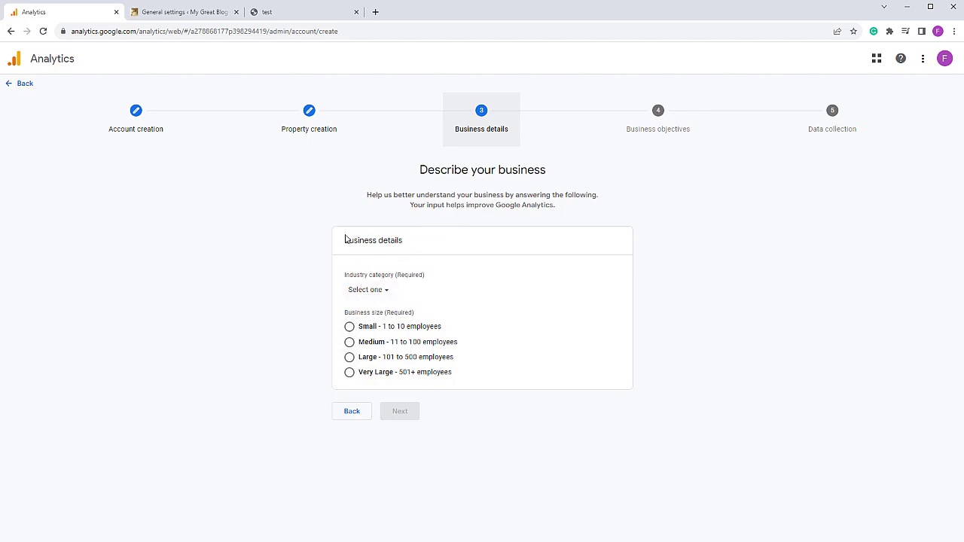
Set the business size to Small - 1 to 10 employees and the industry category to Computers & Electronics, and continue to the business objectives
drag(349, 240, 422, 238)
click(349, 327)
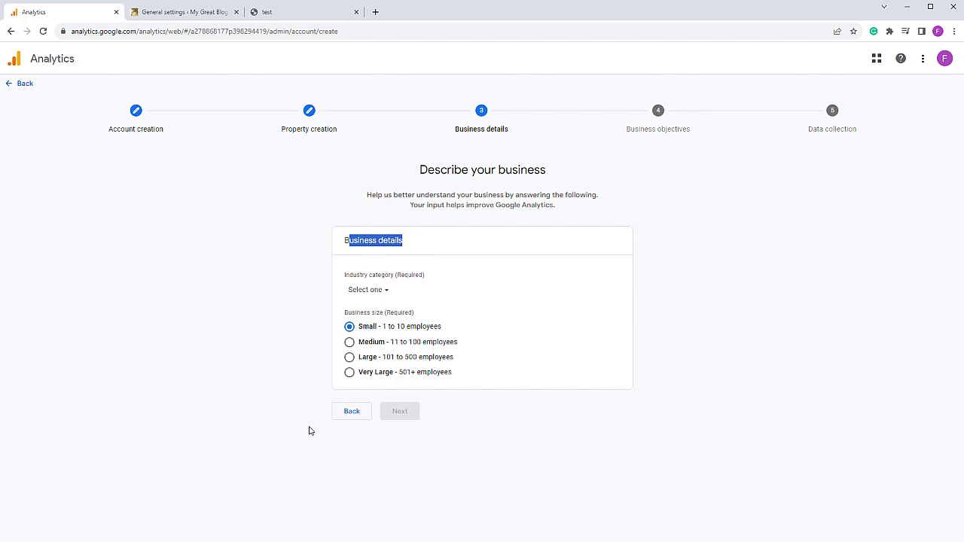
click(289, 408)
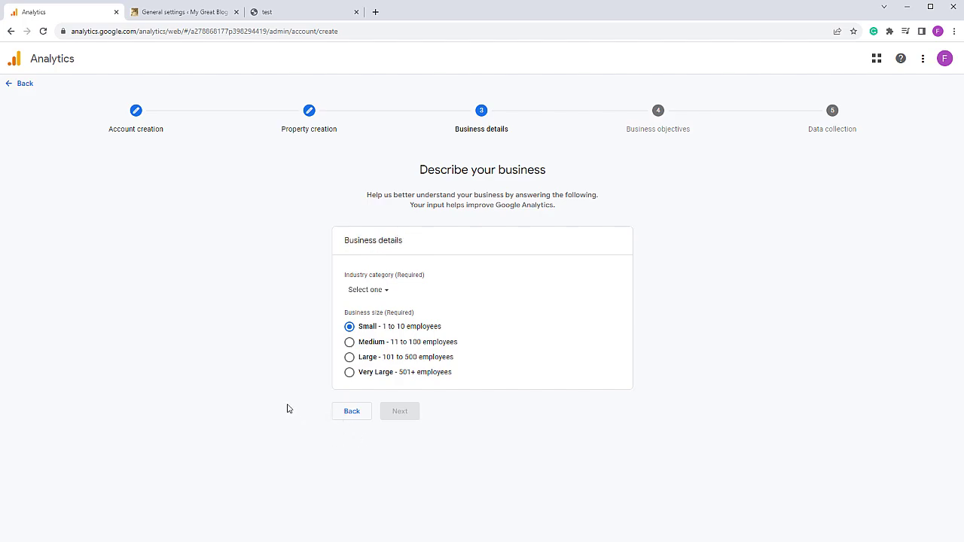
click(376, 295)
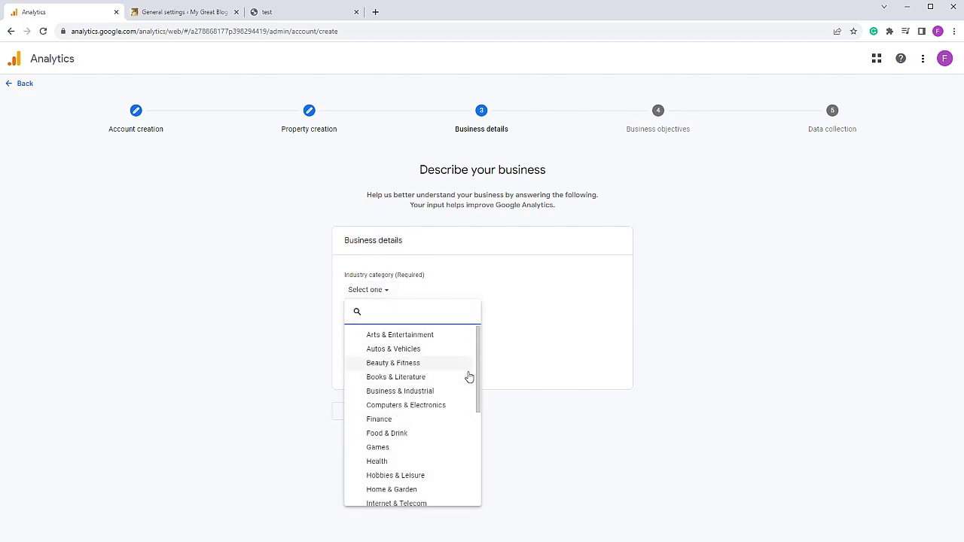
click(417, 406)
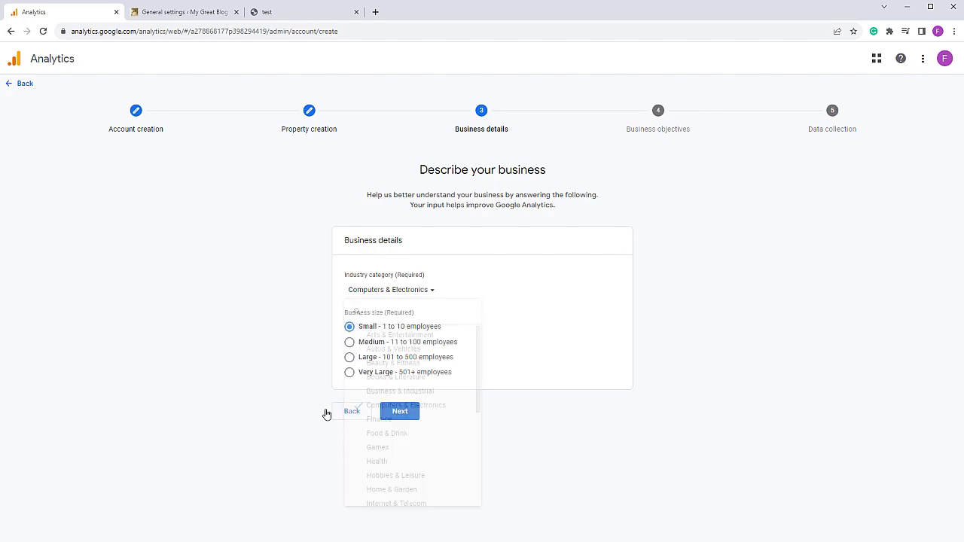
click(399, 412)
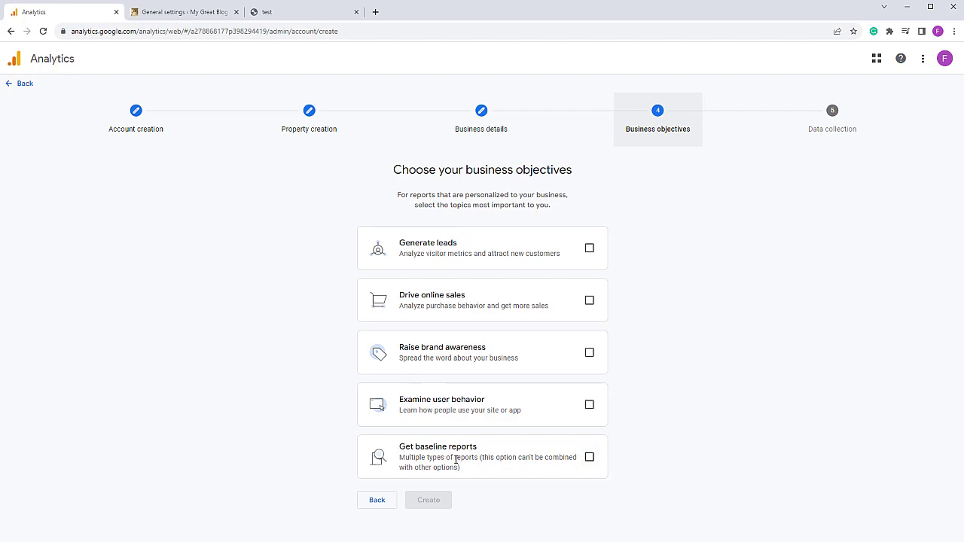
Choose Get baseline reports as the business objective and create the account, accepting the Terms of Service and Data Processing Terms
drag(397, 448, 485, 448)
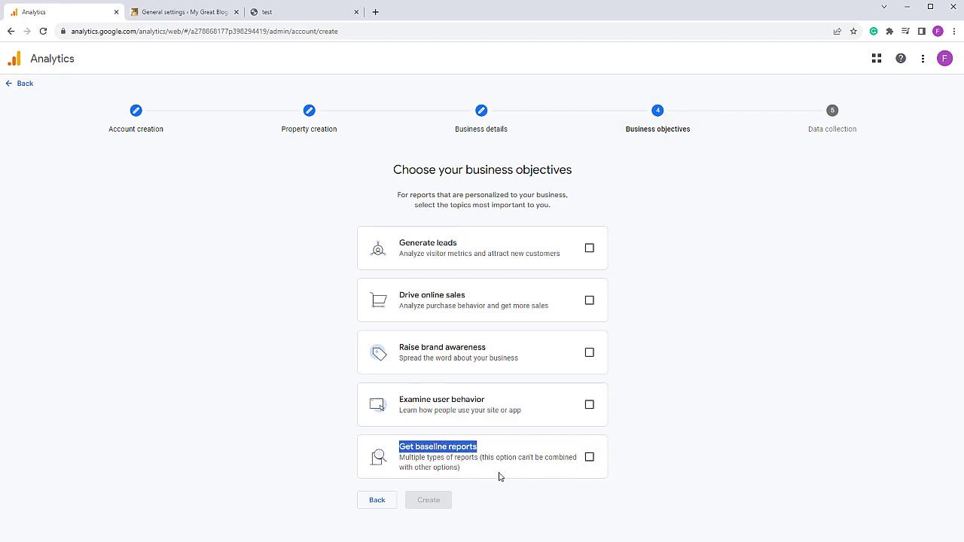
click(595, 461)
click(590, 458)
click(429, 503)
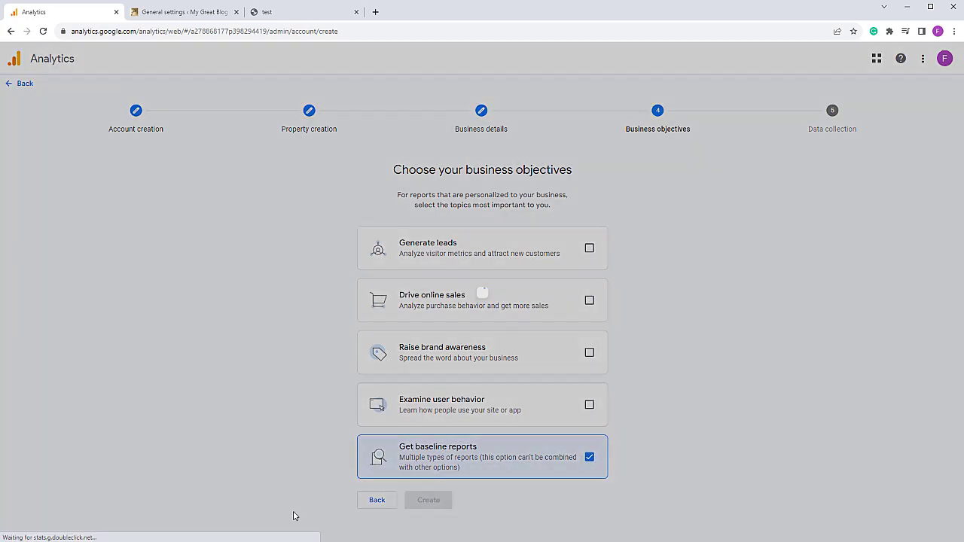
click(346, 369)
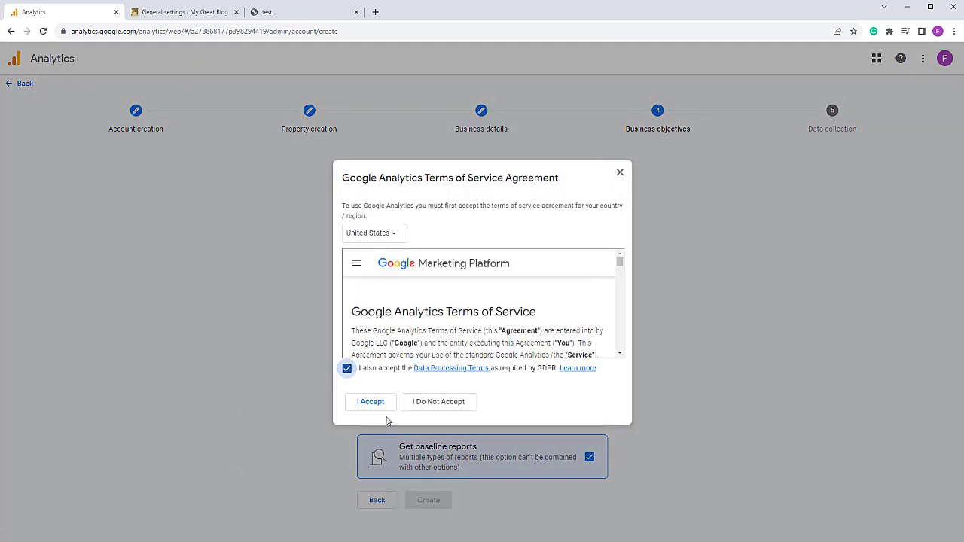
click(369, 403)
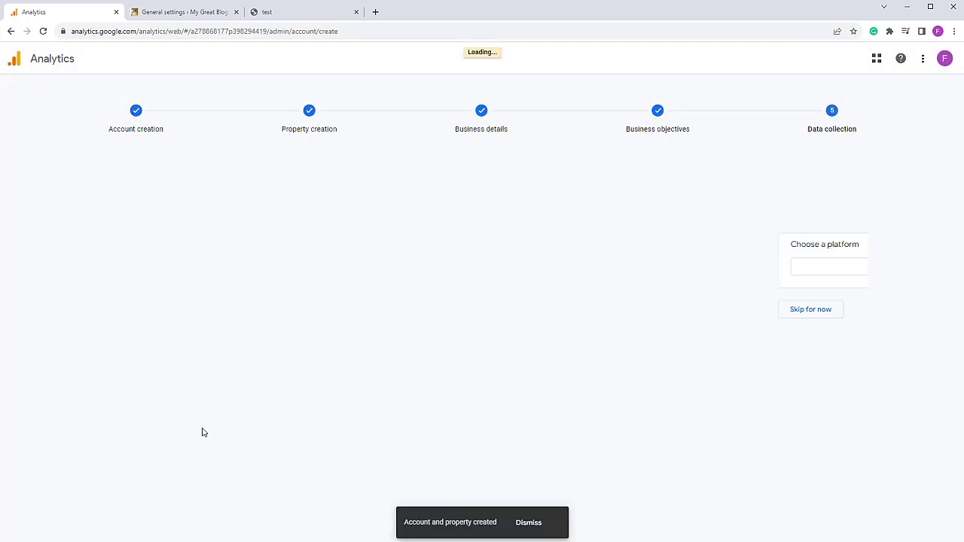
Choose Web as the data collection platform and open the web stream setup
click(252, 273)
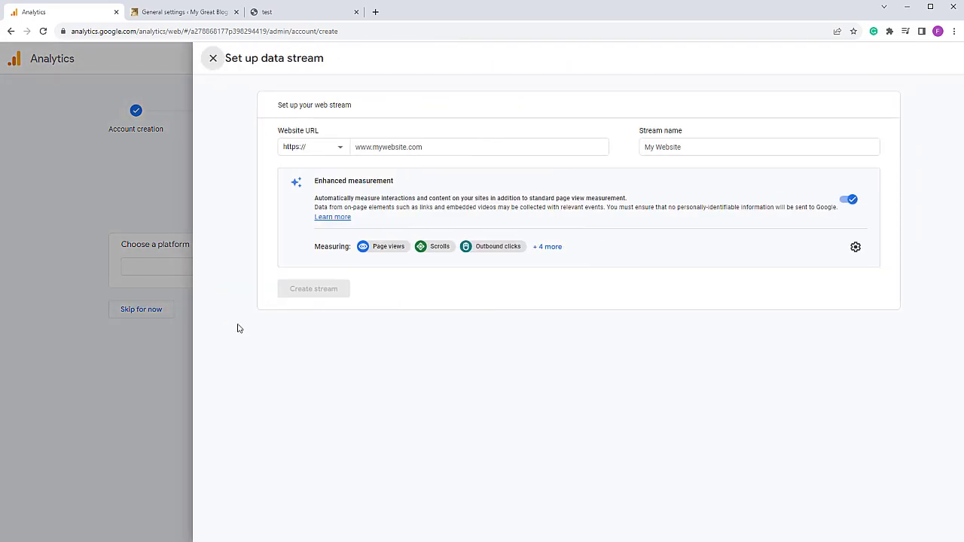
click(143, 384)
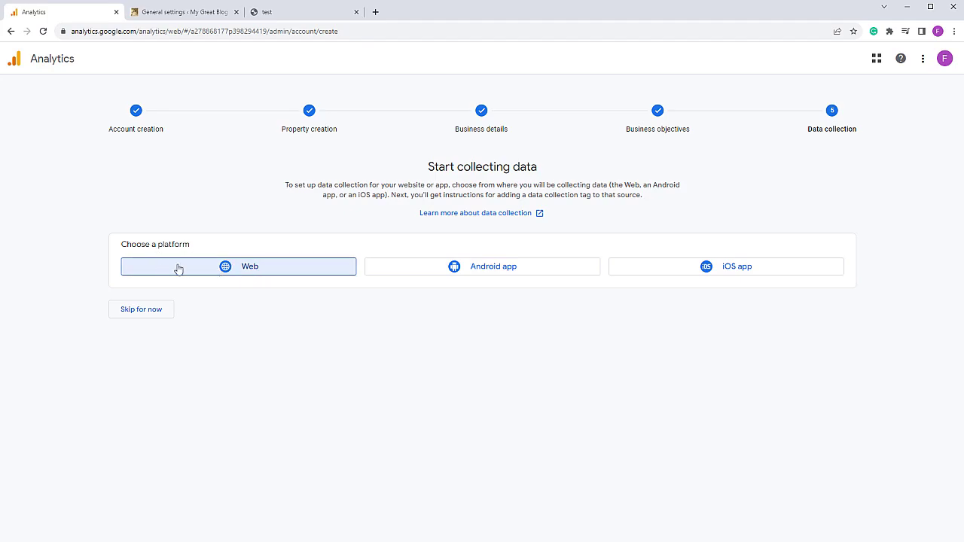
click(240, 274)
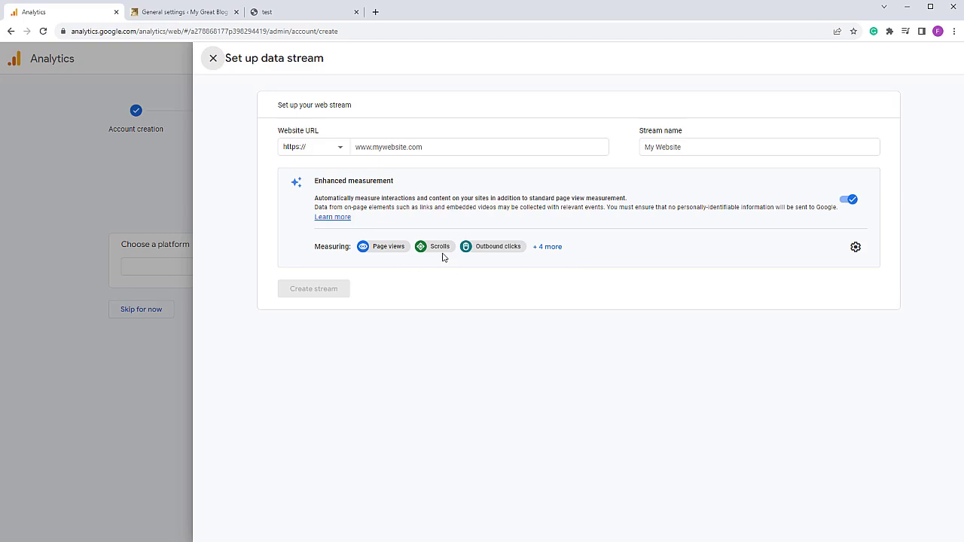
Turn off every enhanced measurement event except Page views for the web stream and save the settings
click(856, 247)
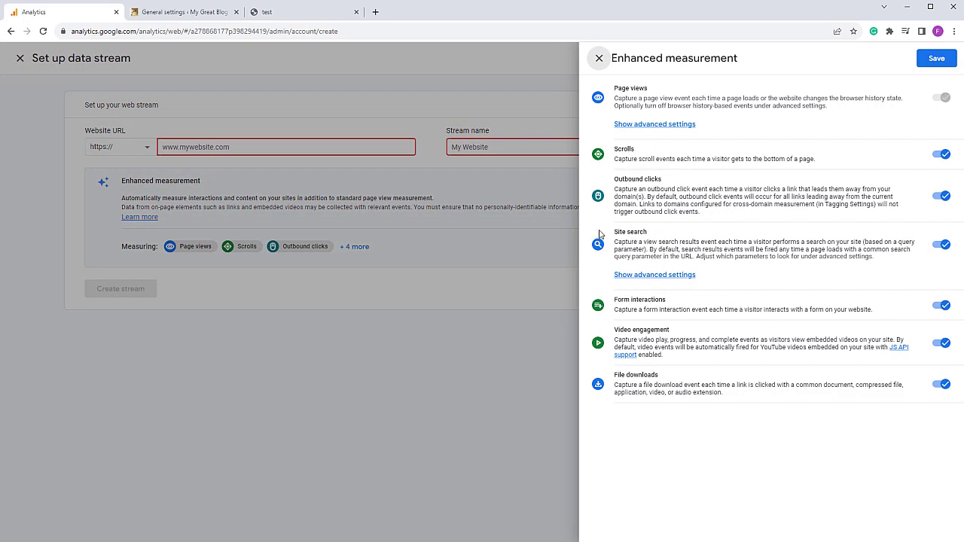
click(941, 245)
click(942, 305)
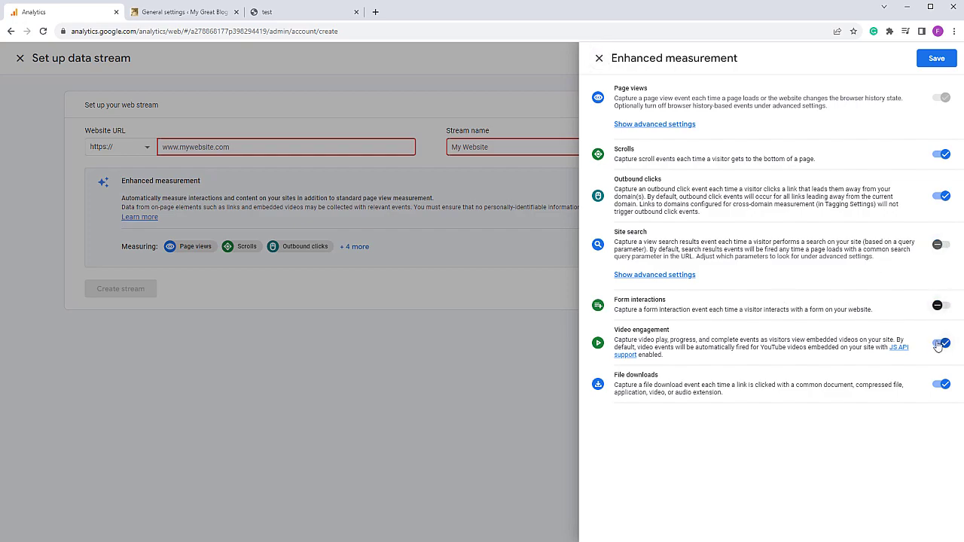
click(940, 345)
click(941, 385)
click(940, 197)
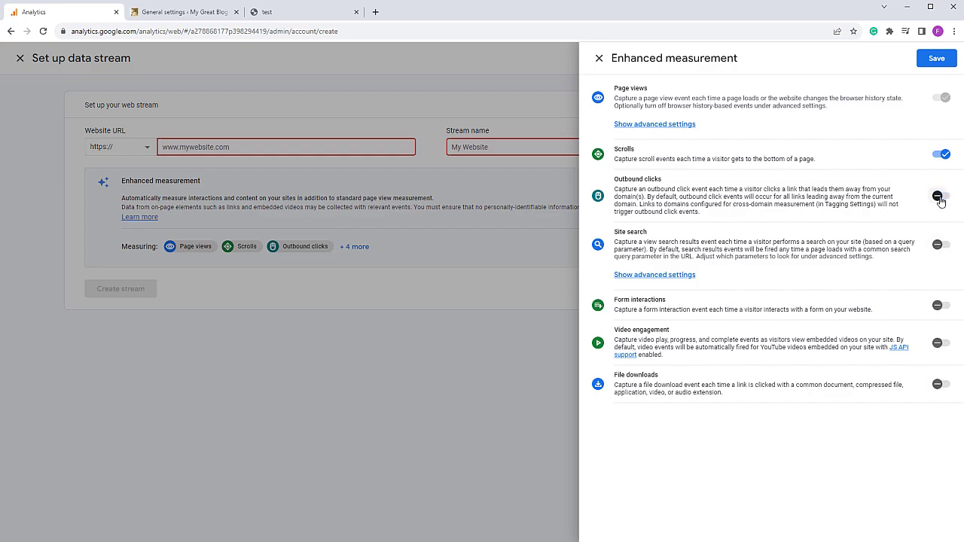
click(942, 154)
drag(615, 88, 844, 107)
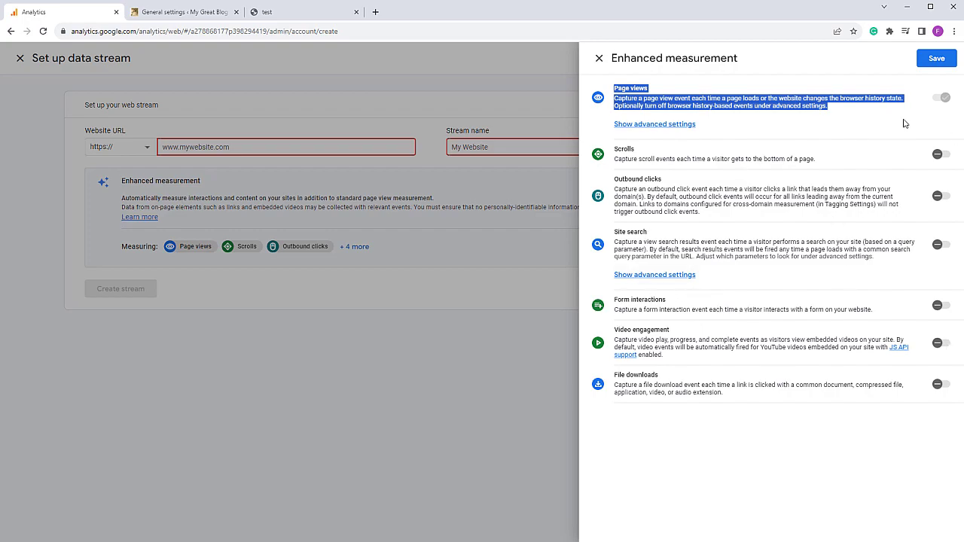
click(936, 58)
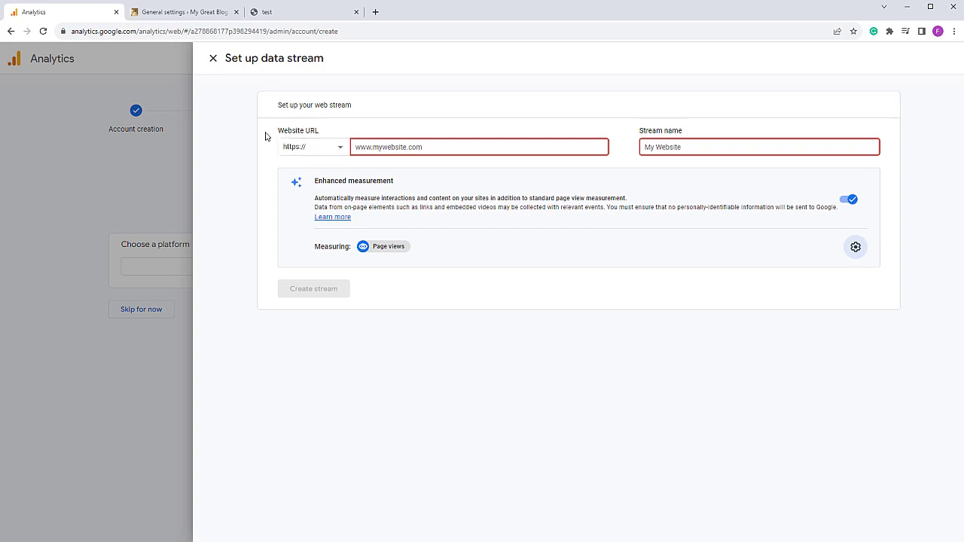
drag(277, 131, 320, 128)
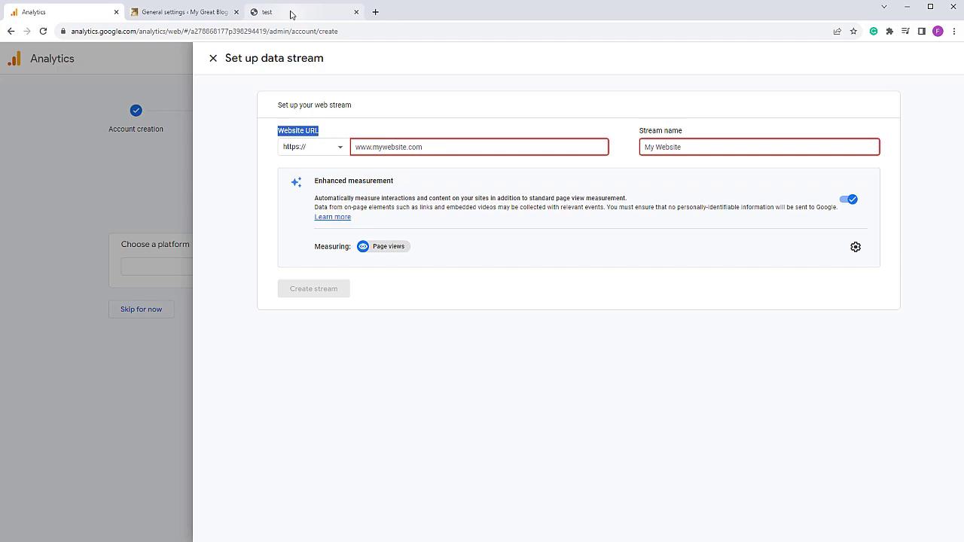
click(291, 13)
drag(231, 31, 332, 31)
key(BackSpace)
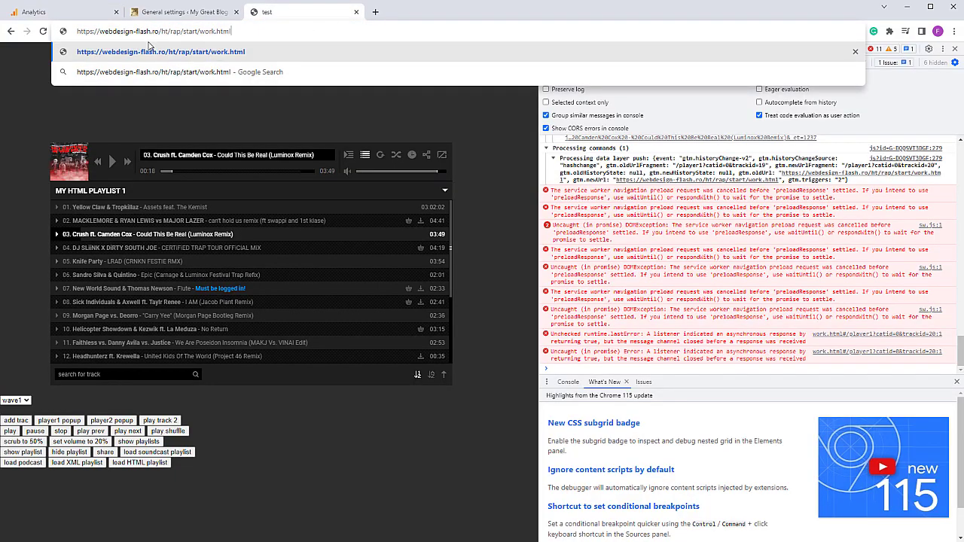
drag(250, 29, 103, 31)
key(ctrl+c)
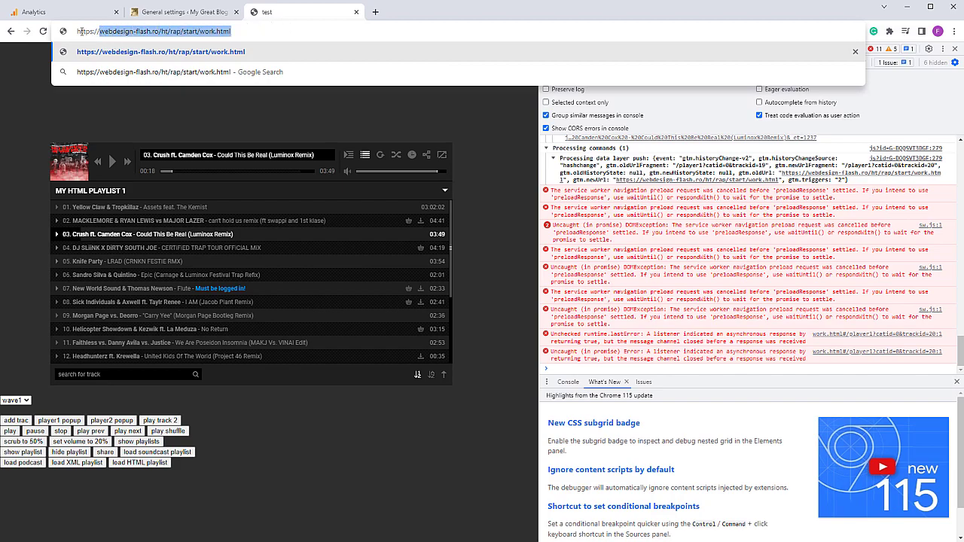
click(197, 13)
click(90, 12)
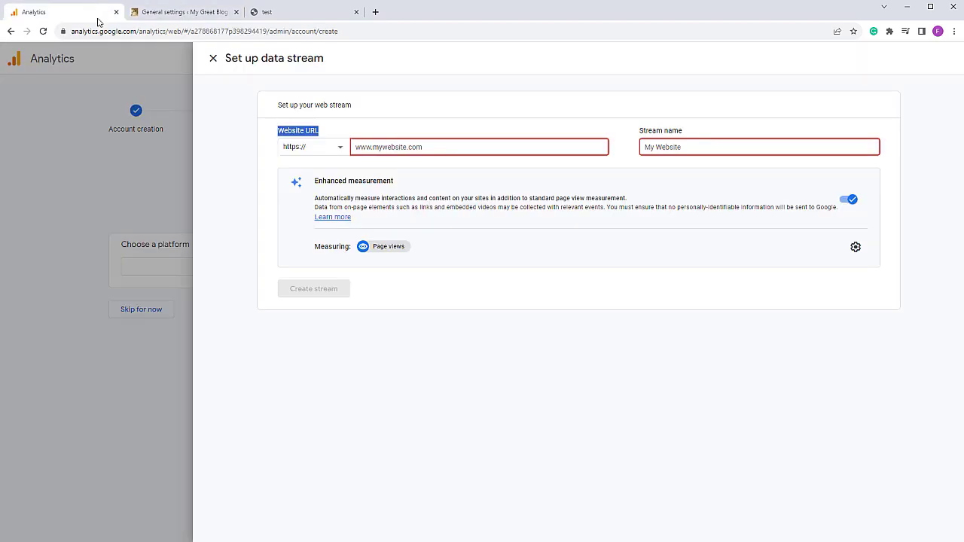
click(459, 145)
key(ctrl+v)
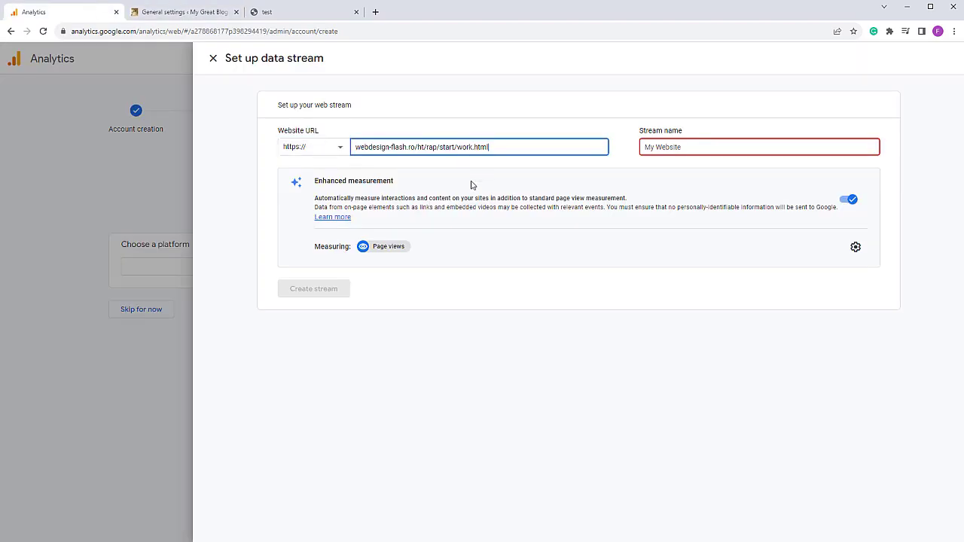
Name the stream Royal Audio Player, create it and close the installation instructions
click(705, 146)
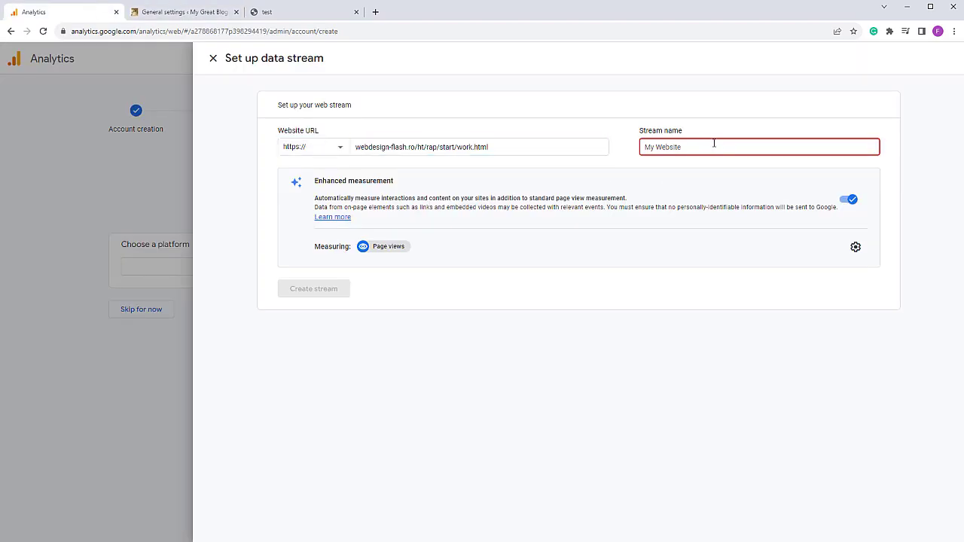
text(Royal Audio Player)
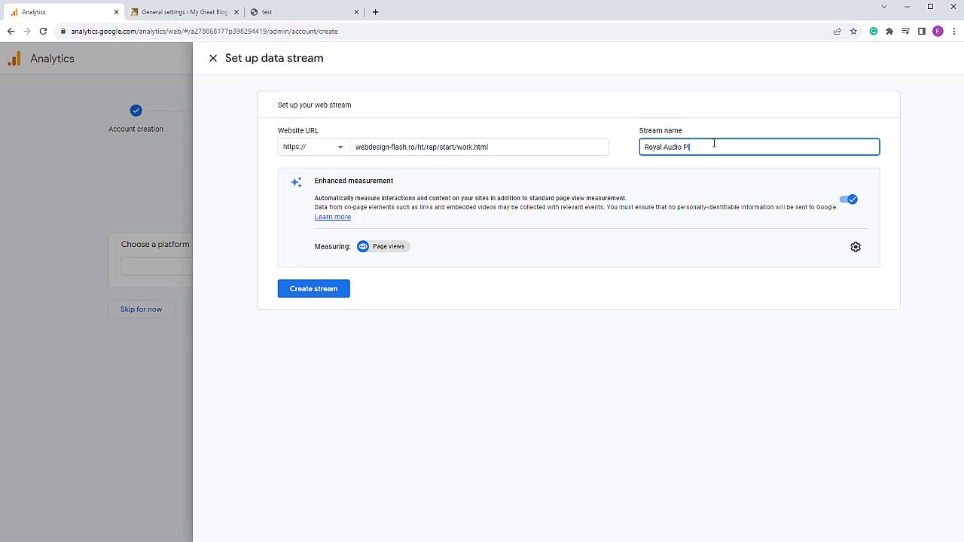
click(299, 294)
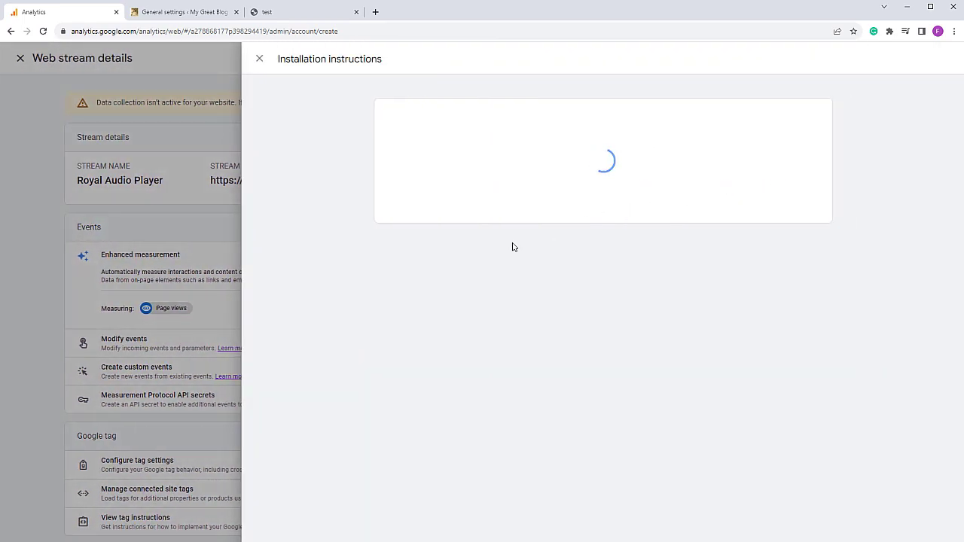
click(259, 59)
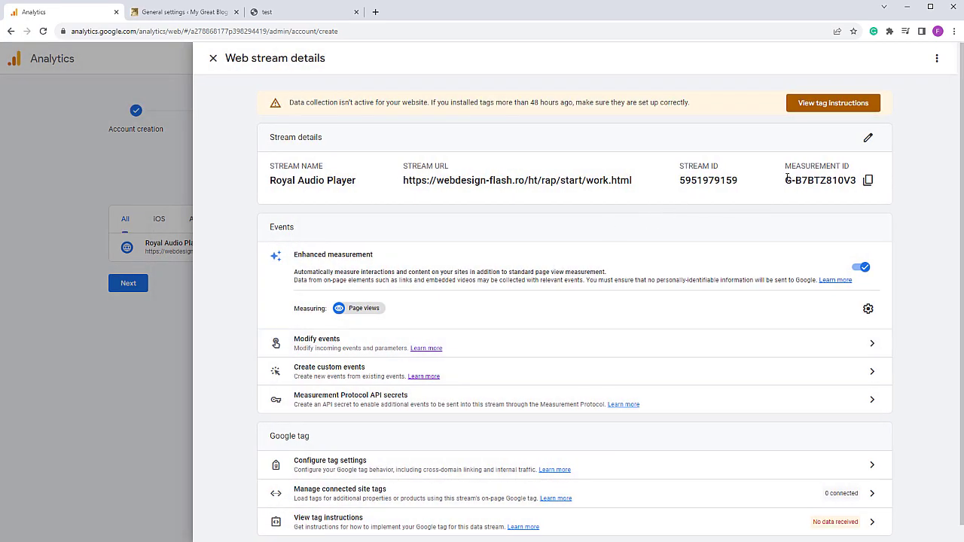
Close the web stream details and finish the data collection setup, continuing to the Analytics home page
drag(804, 179, 860, 181)
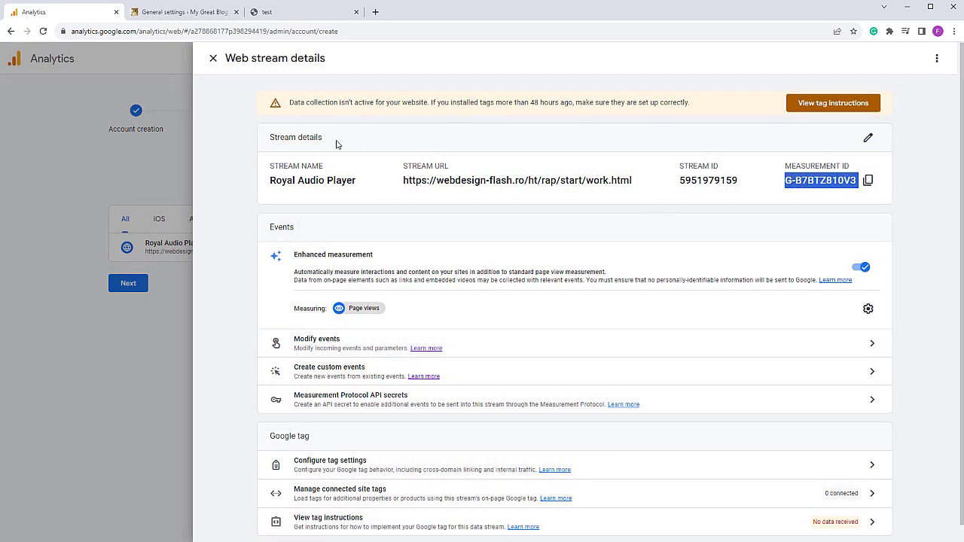
click(211, 58)
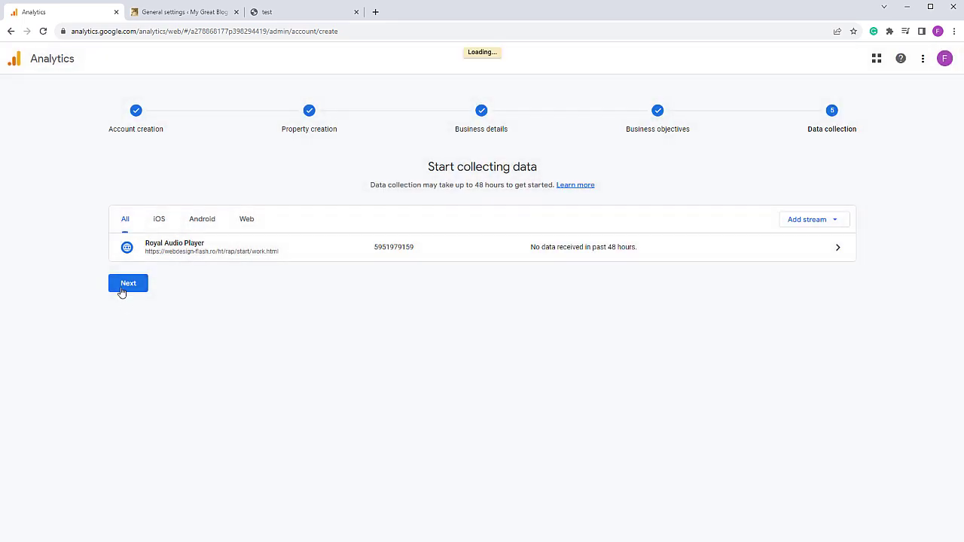
click(122, 292)
click(482, 435)
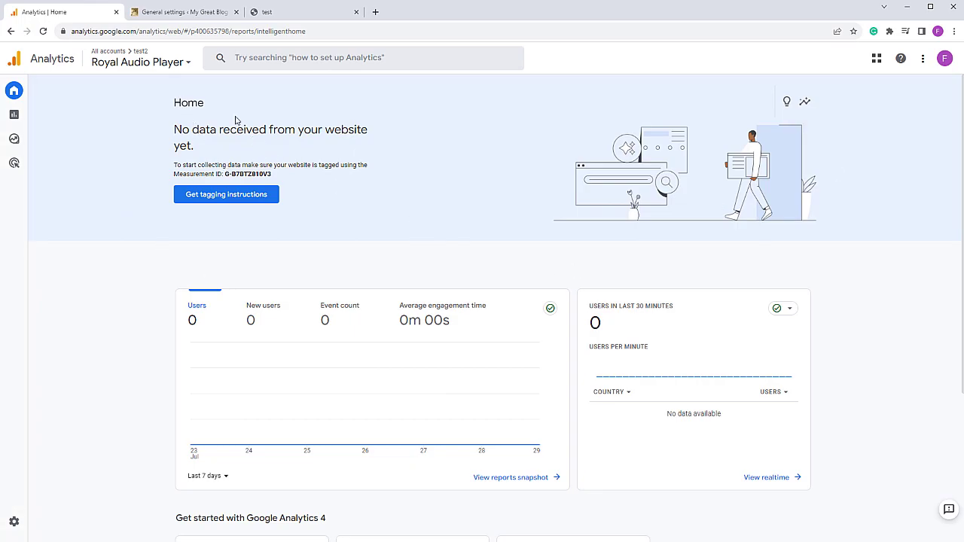
Select the Royal Audio Player property under the test2 account
click(177, 67)
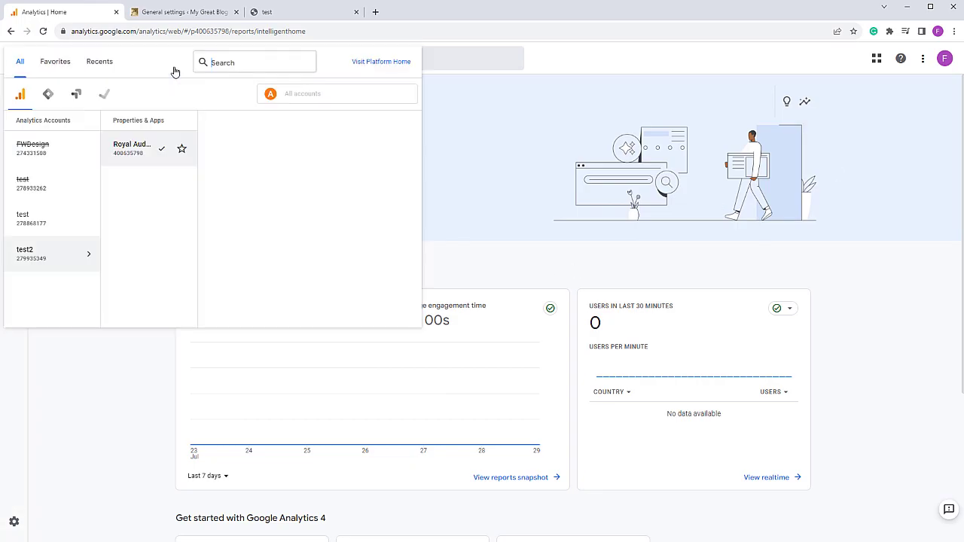
click(41, 263)
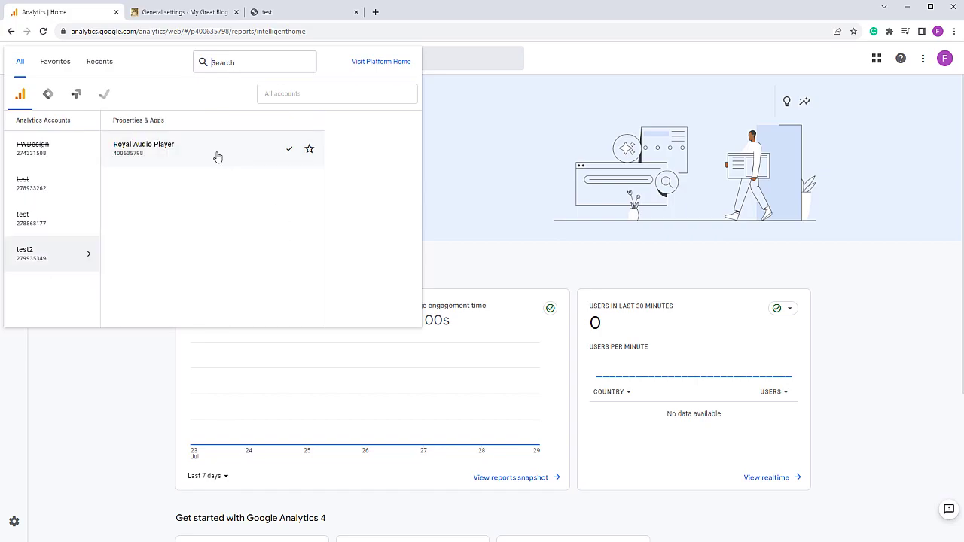
click(172, 157)
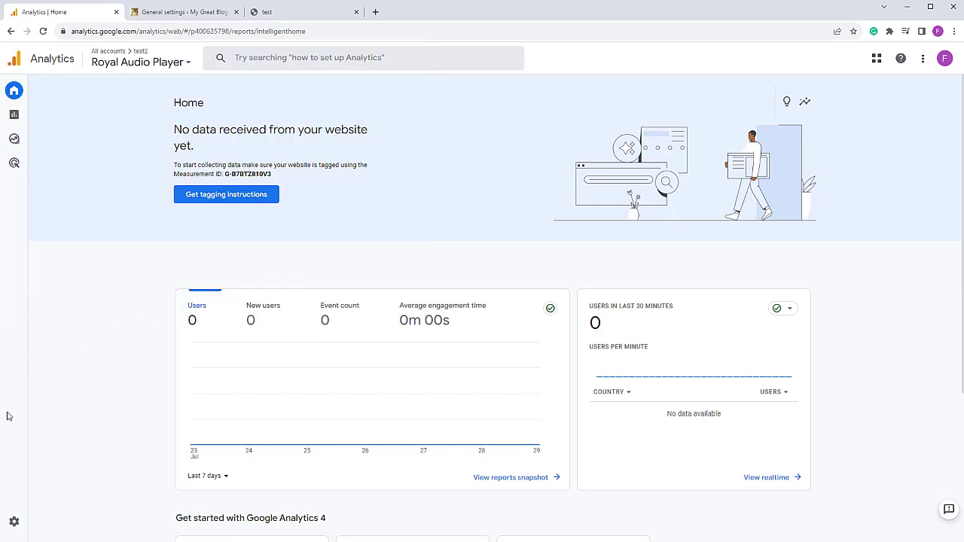
Open the Royal Audio Player web stream in the property's Data Streams admin settings, copy its measurement ID and close the details
click(14, 522)
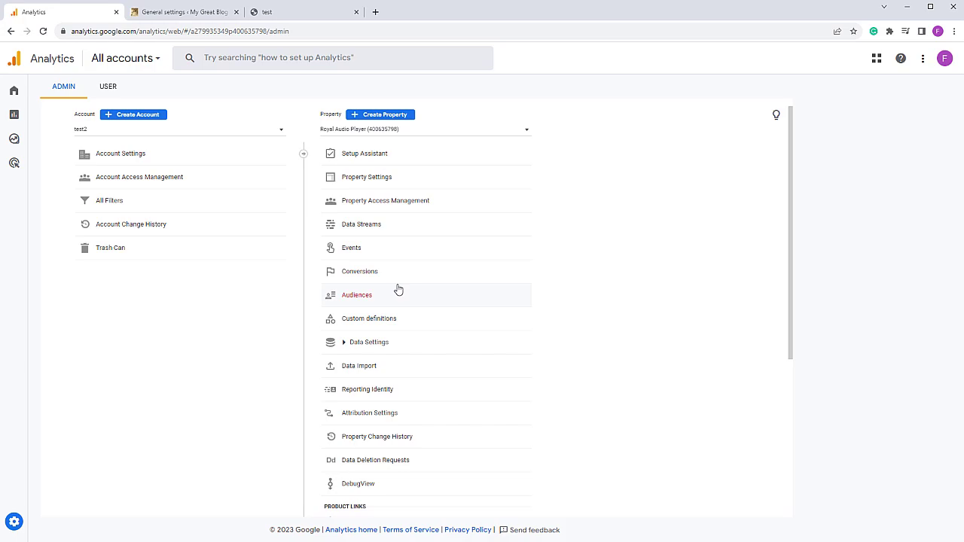
click(371, 228)
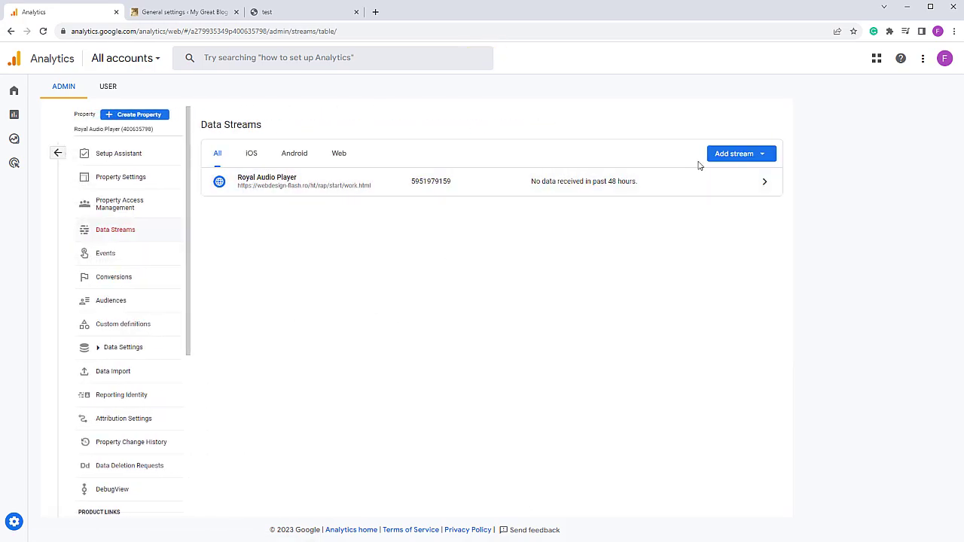
click(254, 184)
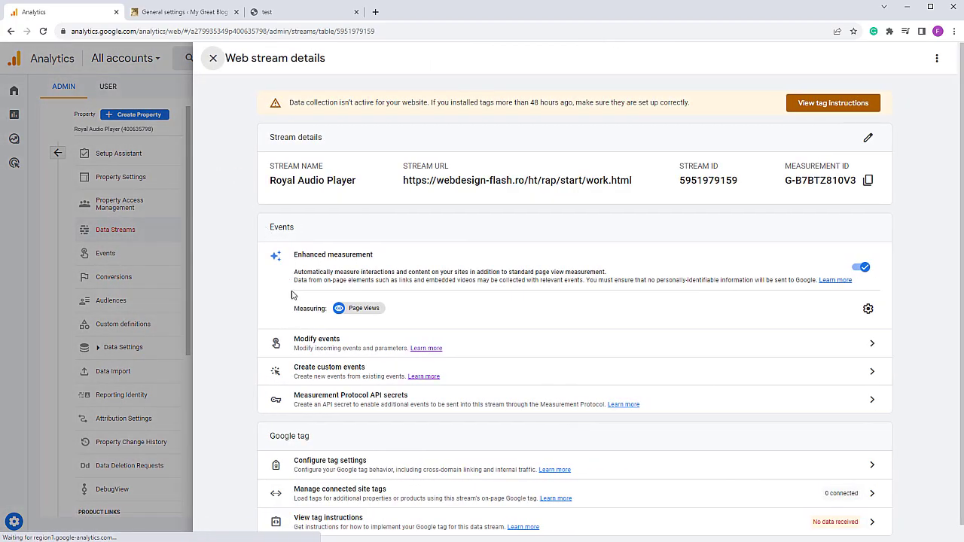
click(870, 181)
click(140, 298)
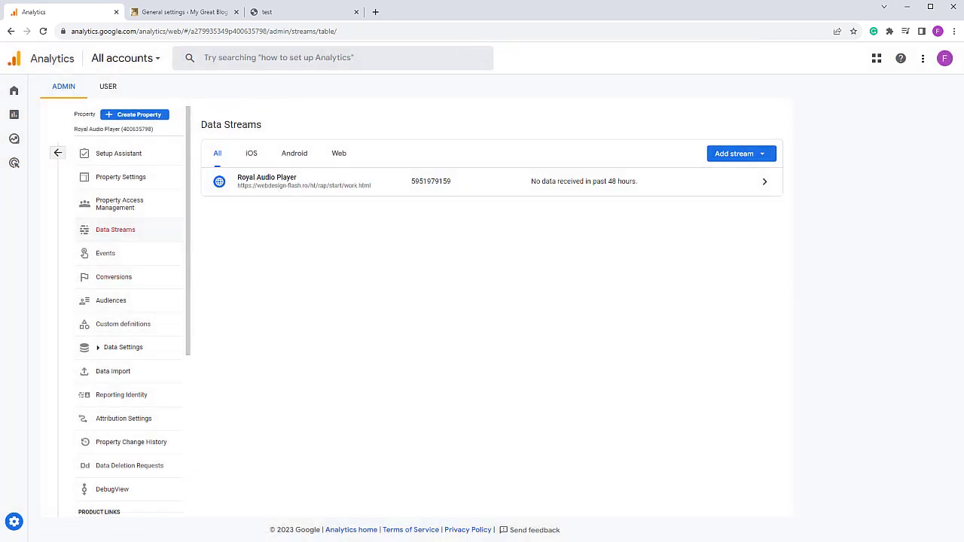
Switch to Sublime Text, try replacing the googleAnalyticsTrackingCode value in work.html with the copied measurement ID, undo it and minimize the editor
key(alt+Tab)
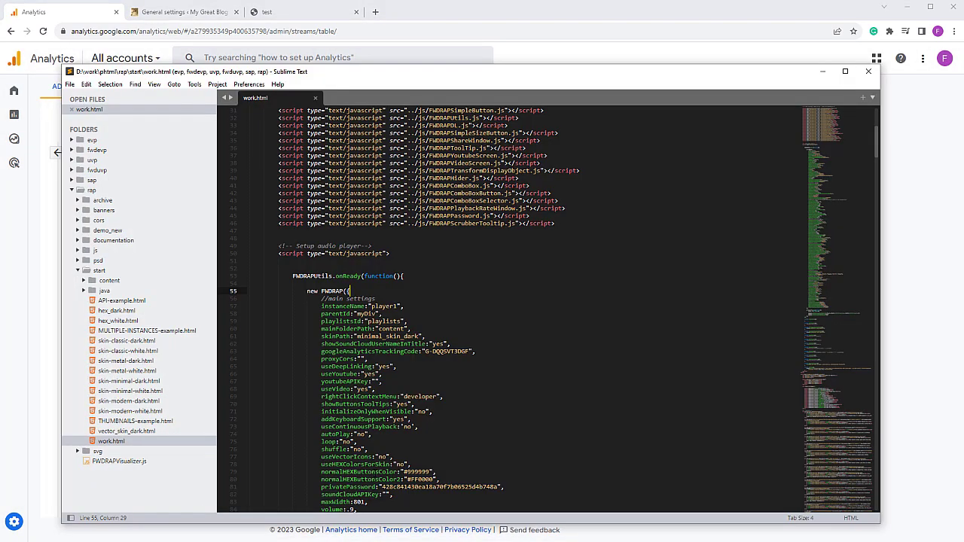
double_click(392, 351)
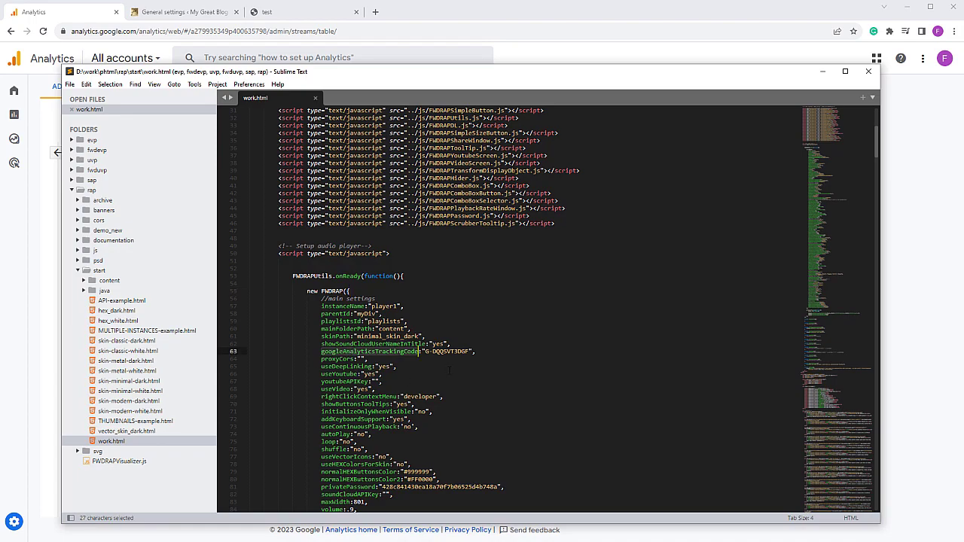
drag(425, 351, 468, 351)
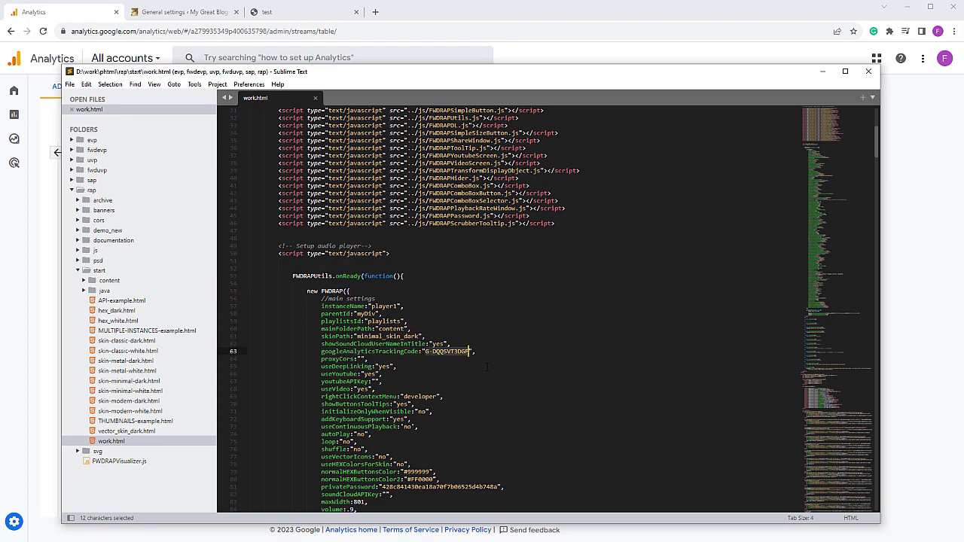
key(ctrl+v)
key(ctrl+z)
click(823, 72)
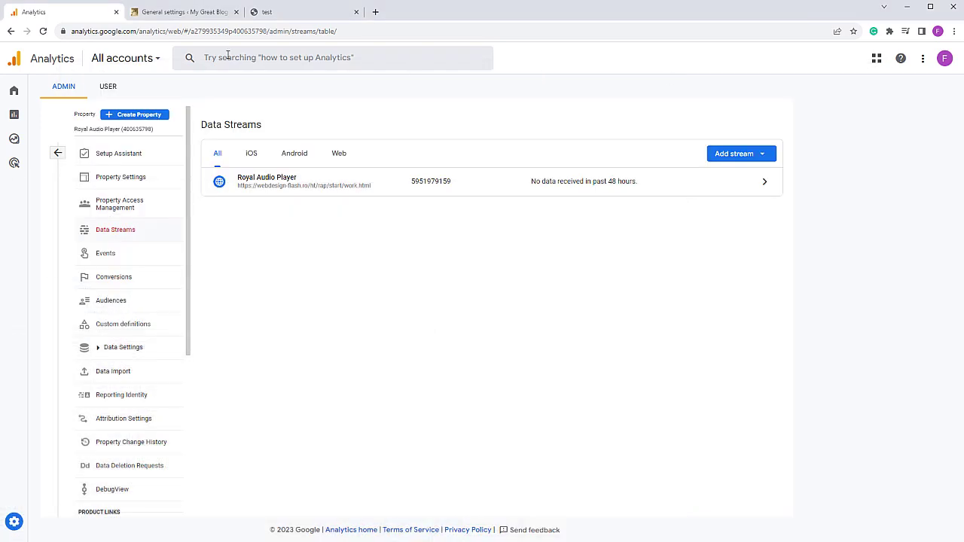
In the WordPress Royal Audio Player general settings, paste the measurement ID as the test preset's Google Analytics tracking code and update the preset
click(185, 12)
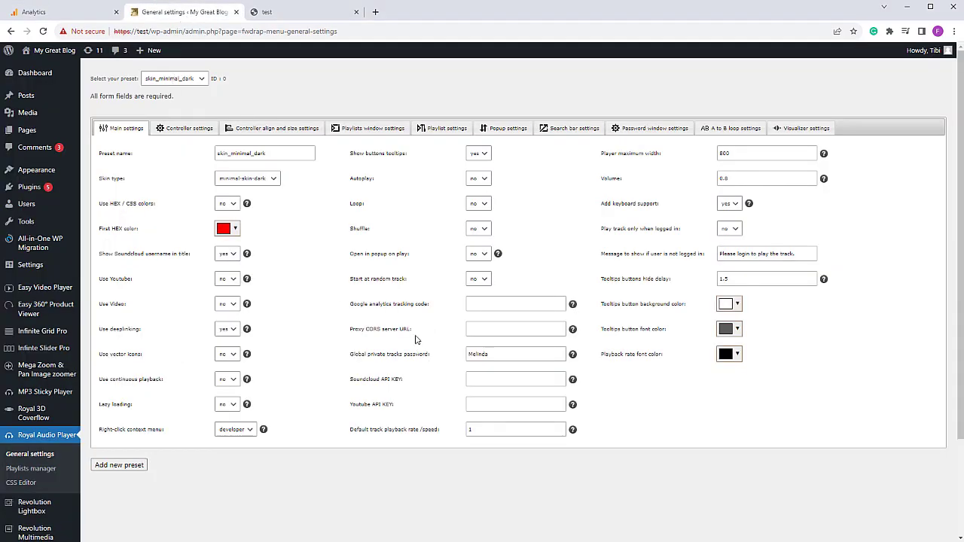
drag(436, 310, 353, 309)
click(162, 79)
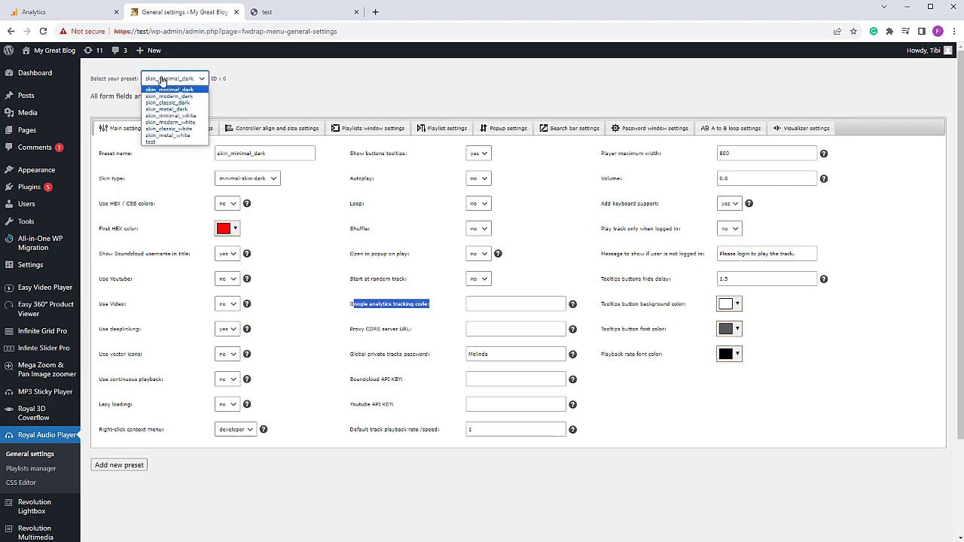
click(164, 142)
click(500, 302)
key(ctrl+v)
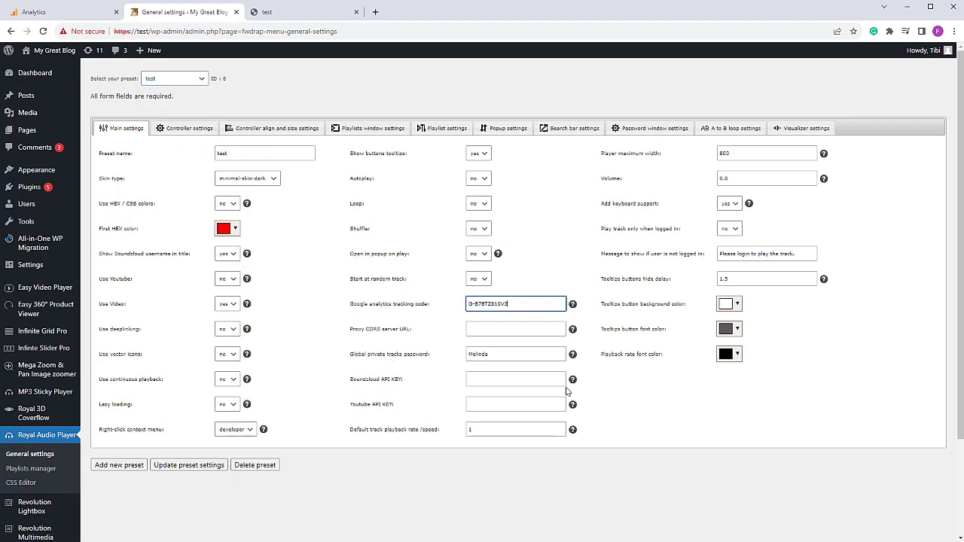
click(197, 469)
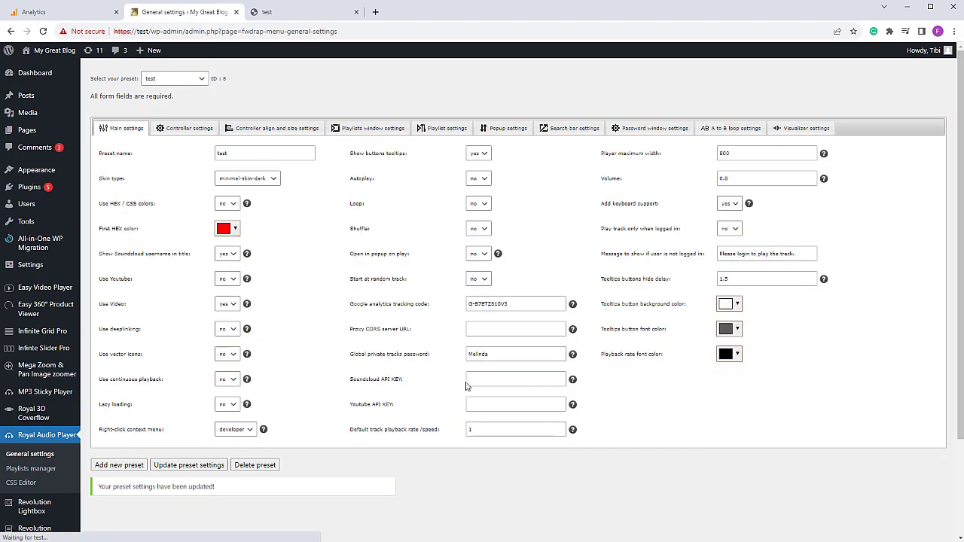
drag(548, 308, 461, 308)
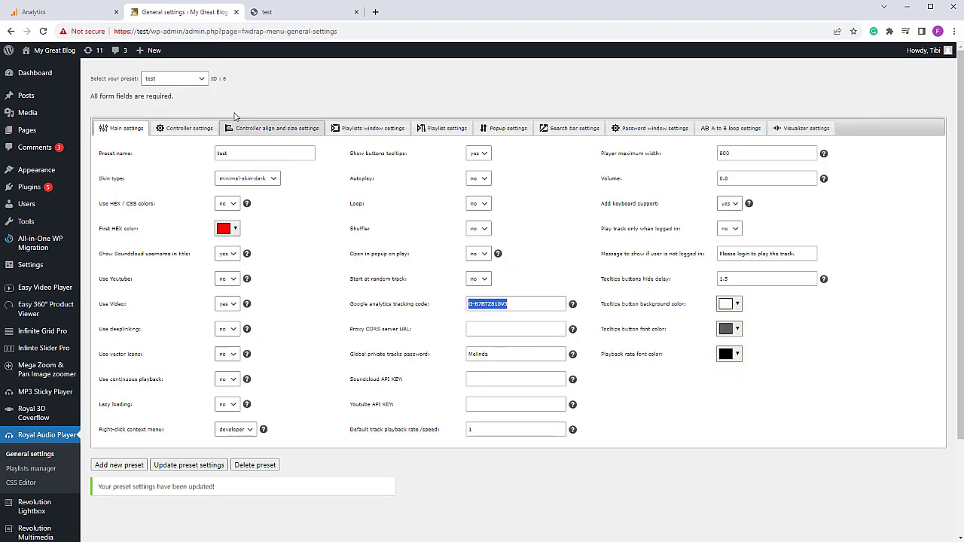
Go to the audio player test page and check the Google Analytics Debugger status among the browser's extensions
click(262, 13)
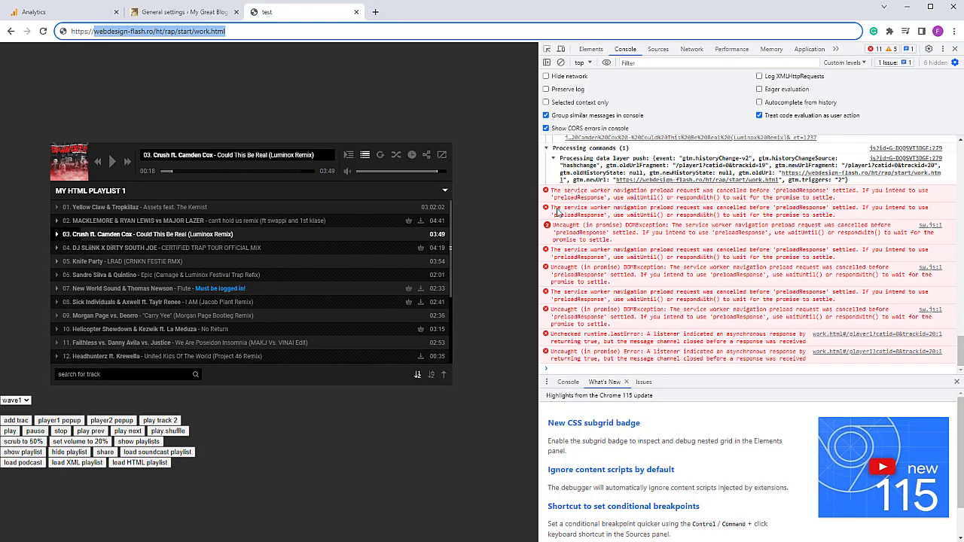
click(468, 131)
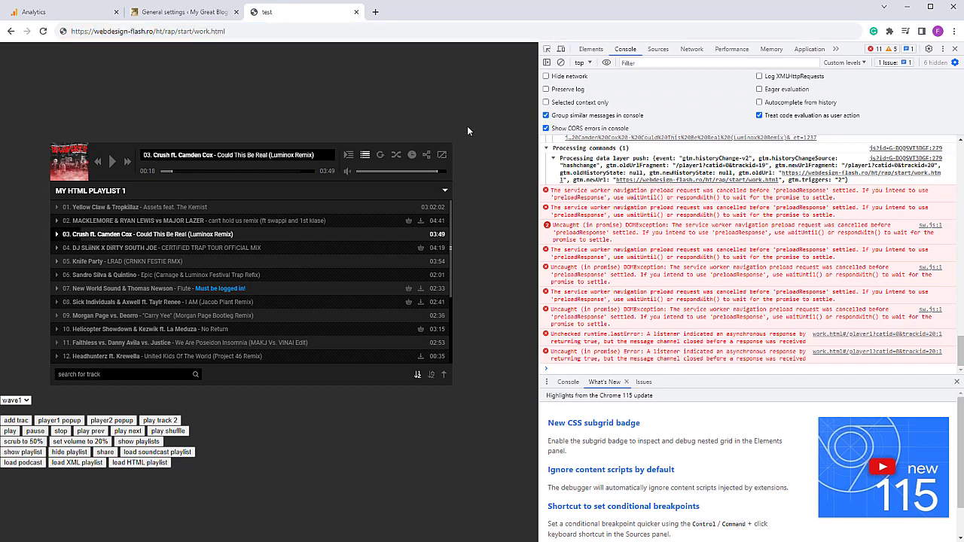
click(890, 31)
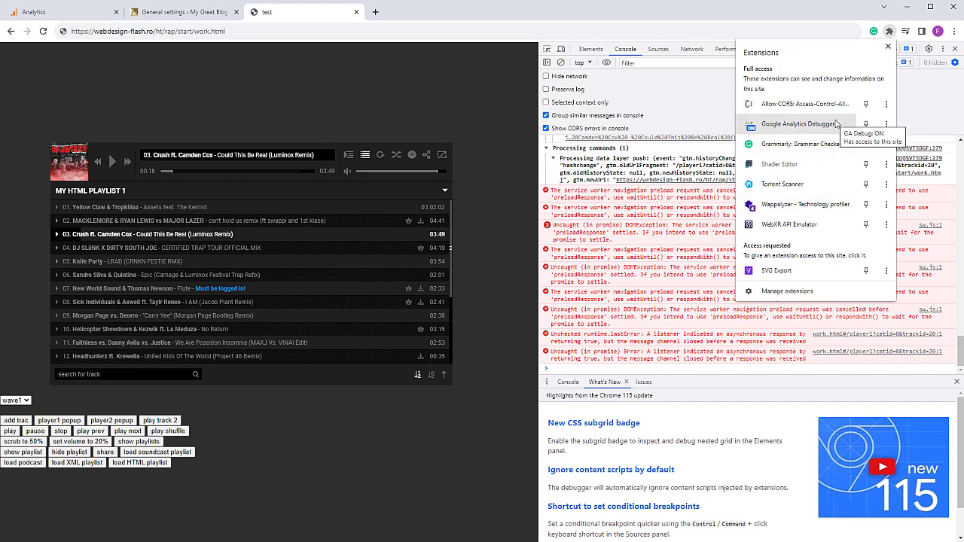
Search Google for the Google Analytics Debugger in a new tab, view its Chrome Web Store page and close the tab
click(375, 12)
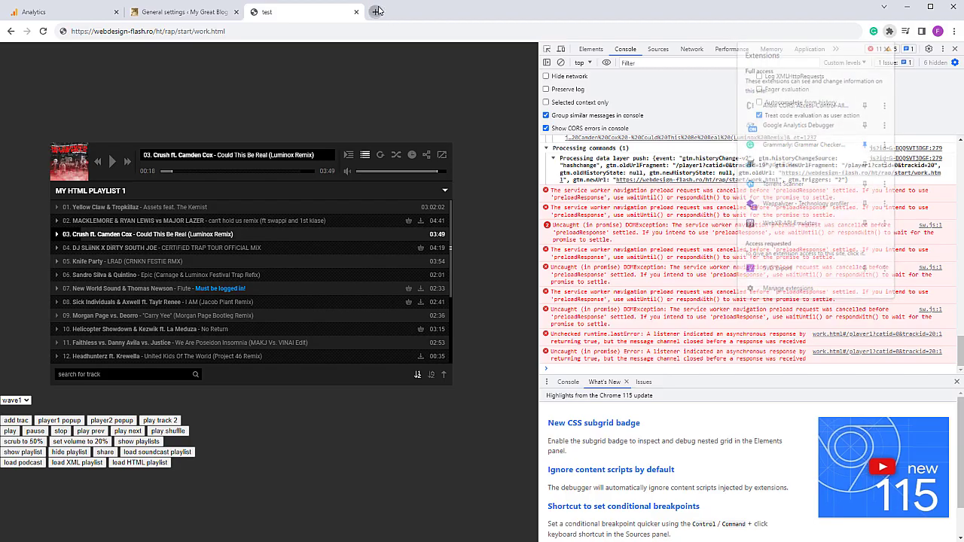
text(google ana)
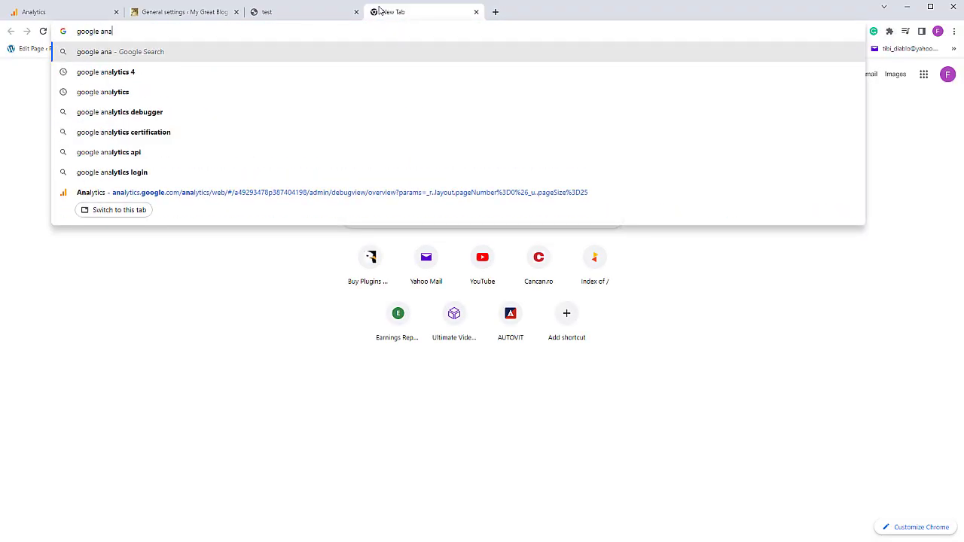
key(Down)
key(Down)
key(Down)
key(Return)
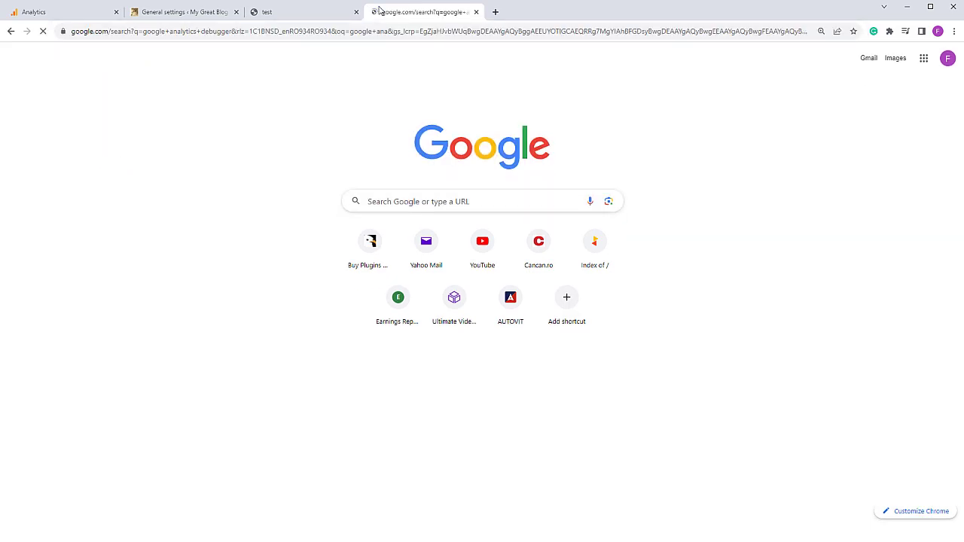
click(209, 199)
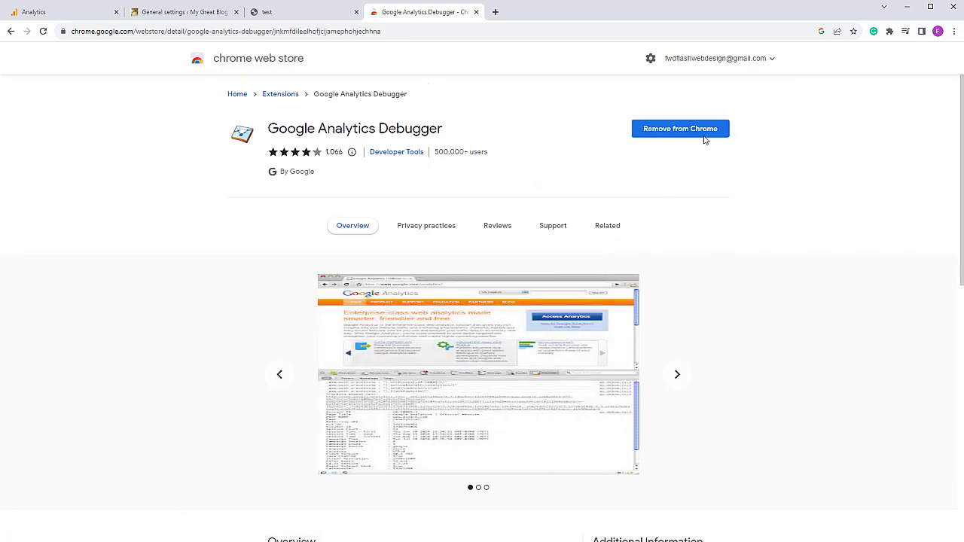
key(ctrl+w)
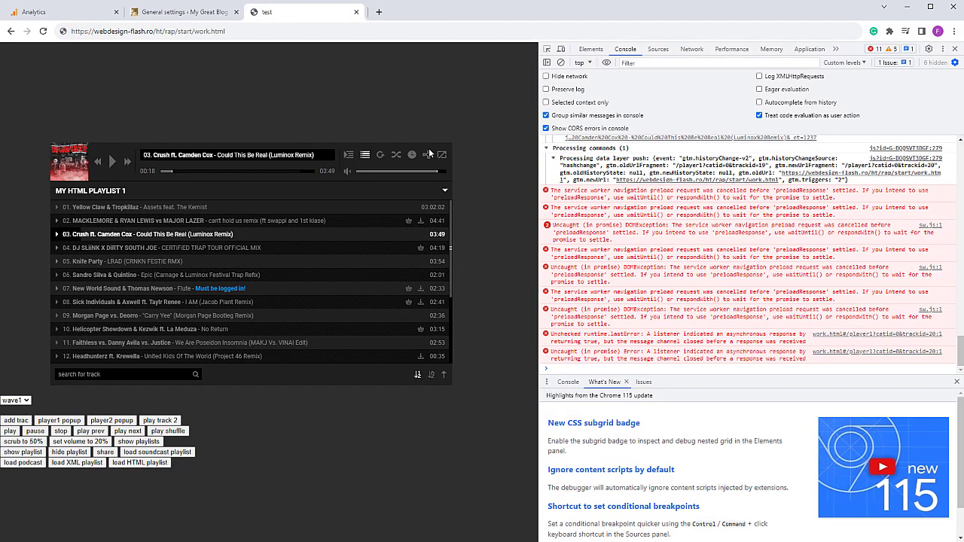
Turn the Google Analytics Debugger extension off and back on for the test page
click(890, 31)
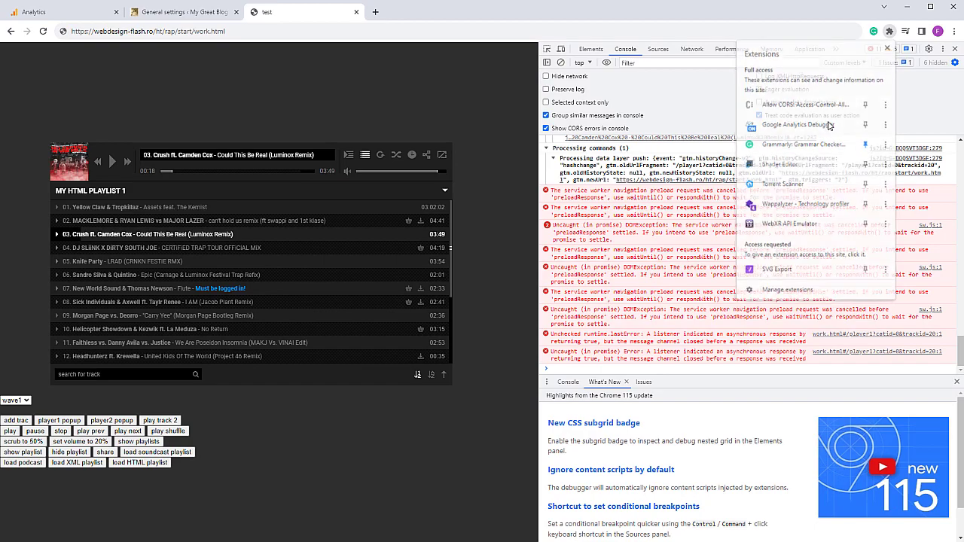
click(829, 128)
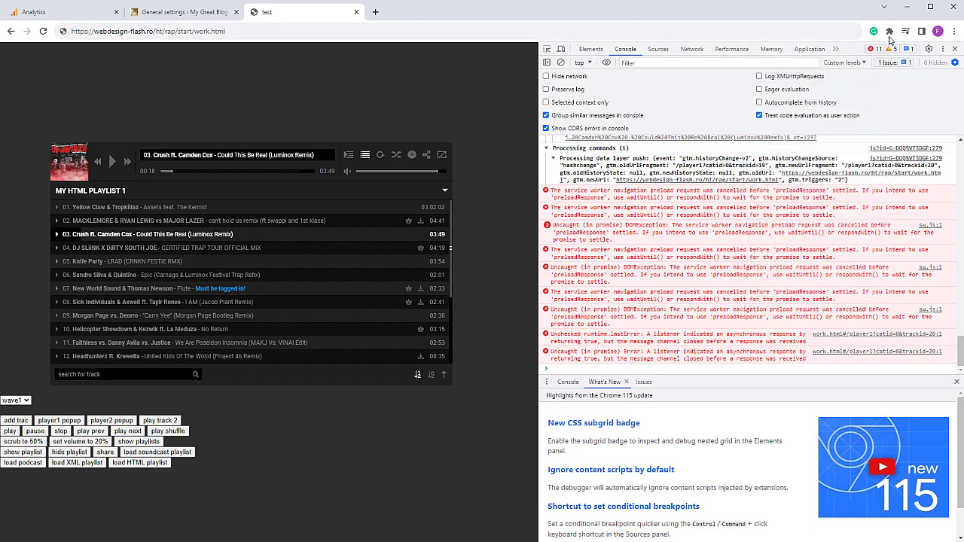
click(889, 31)
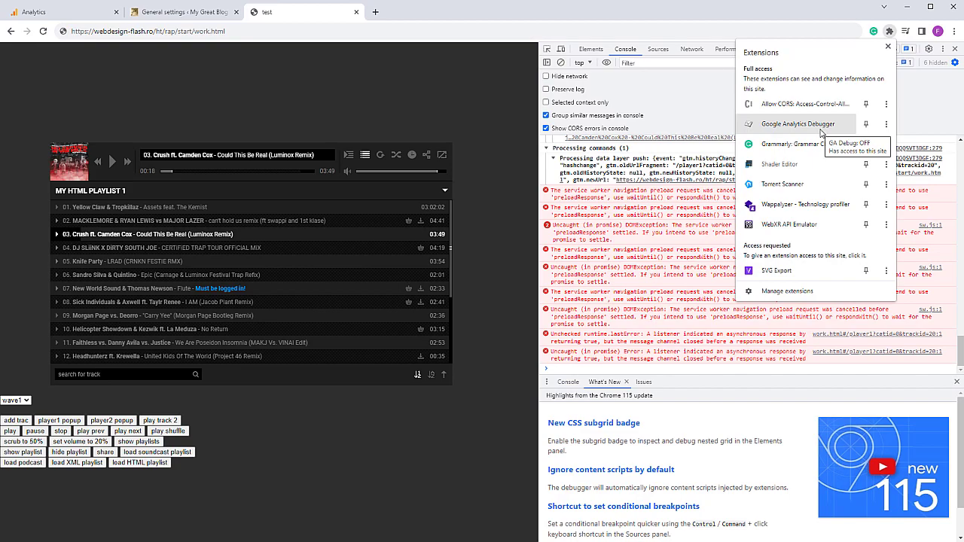
click(886, 125)
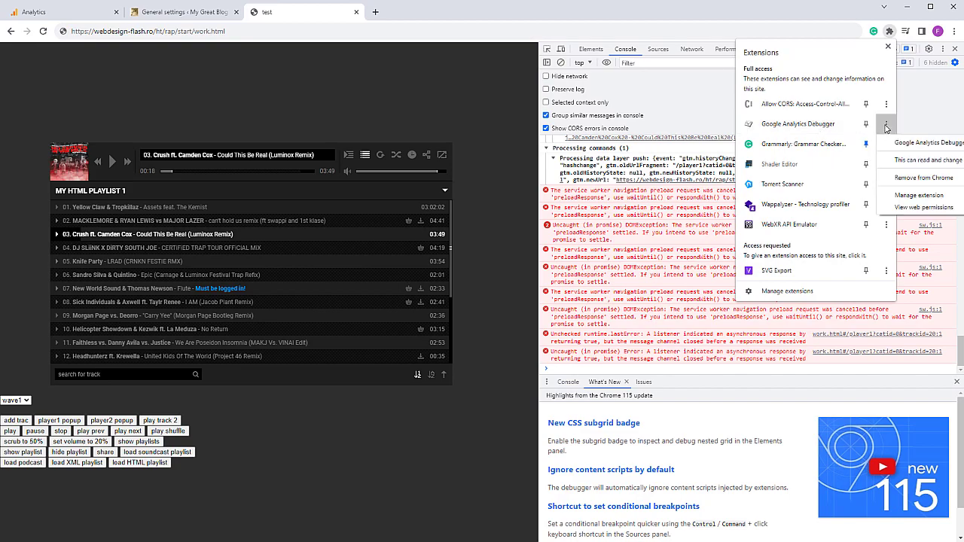
click(797, 128)
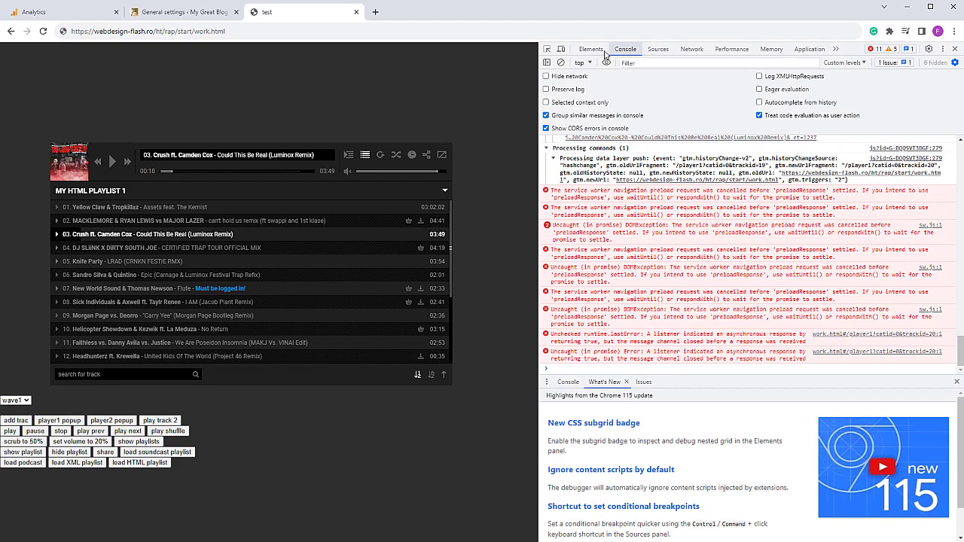
Clear the developer console, close the What's New drawer and narrow the developer tools to show more of the player page
click(561, 63)
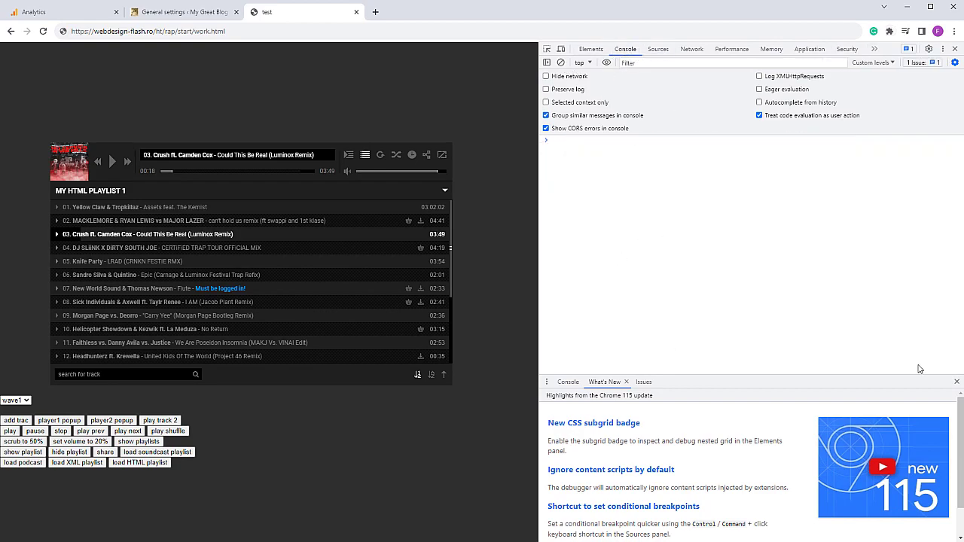
click(957, 383)
drag(546, 258, 601, 259)
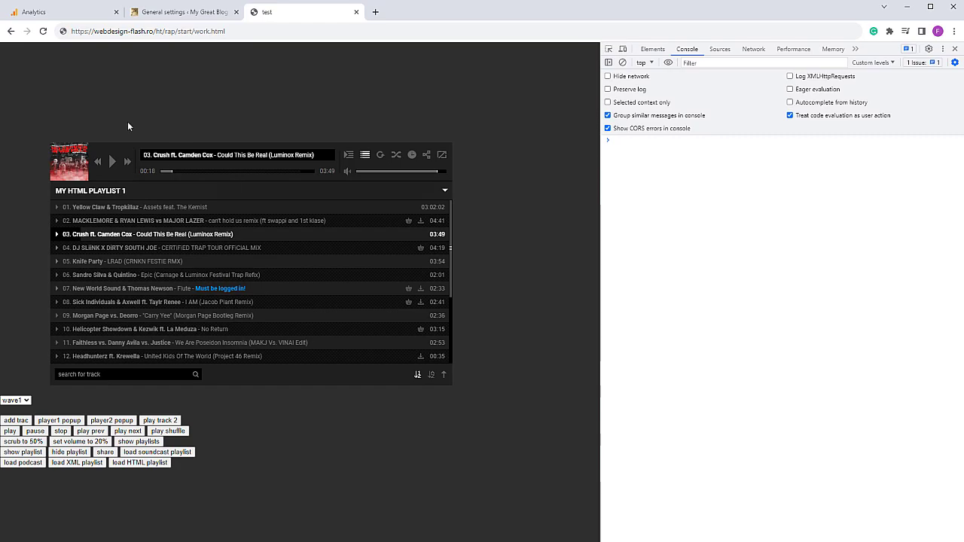
Return to Google Analytics and open DebugView in the Royal Audio Player property's admin settings
click(64, 13)
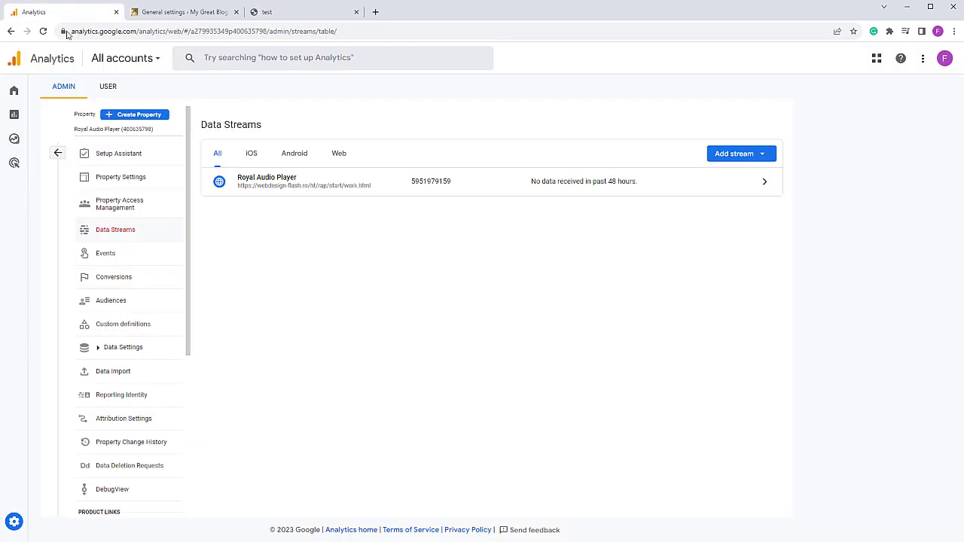
scroll(131, 256, down, 2)
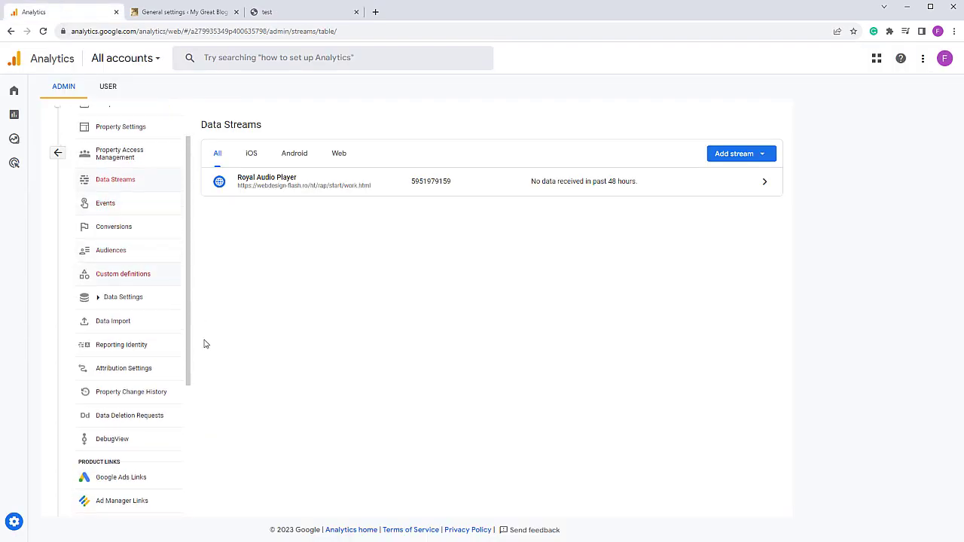
click(112, 443)
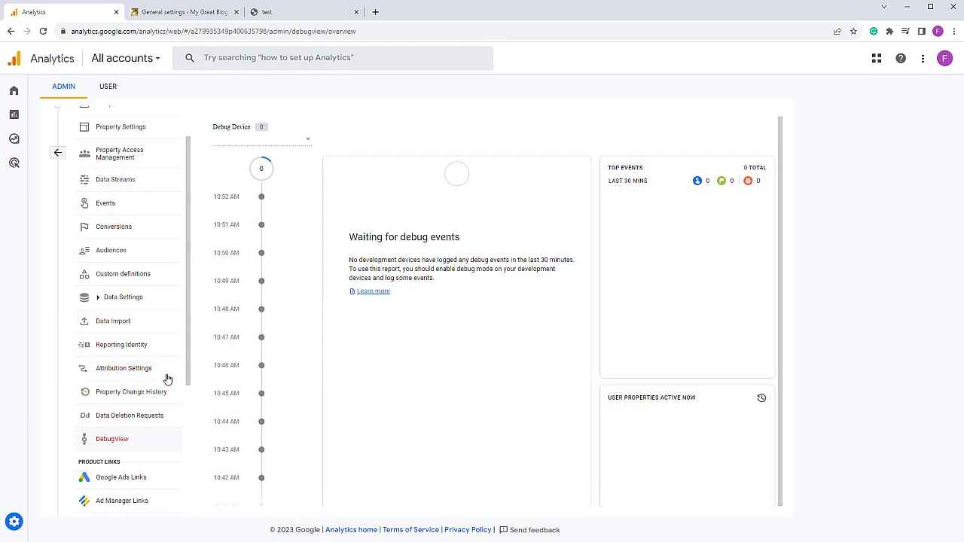
scroll(174, 375, up, 1)
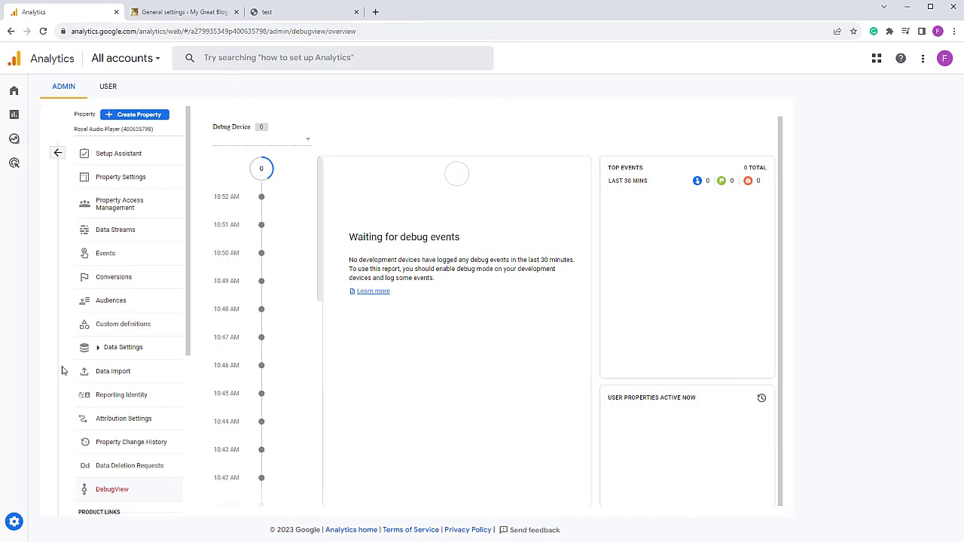
Reload the audio player test page and clear the messages in its developer console
click(287, 9)
click(42, 33)
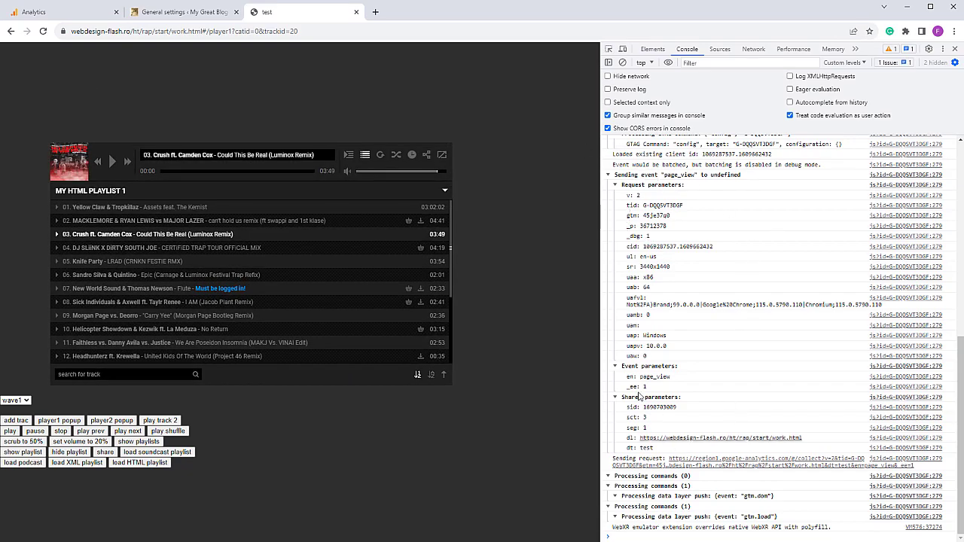
click(621, 63)
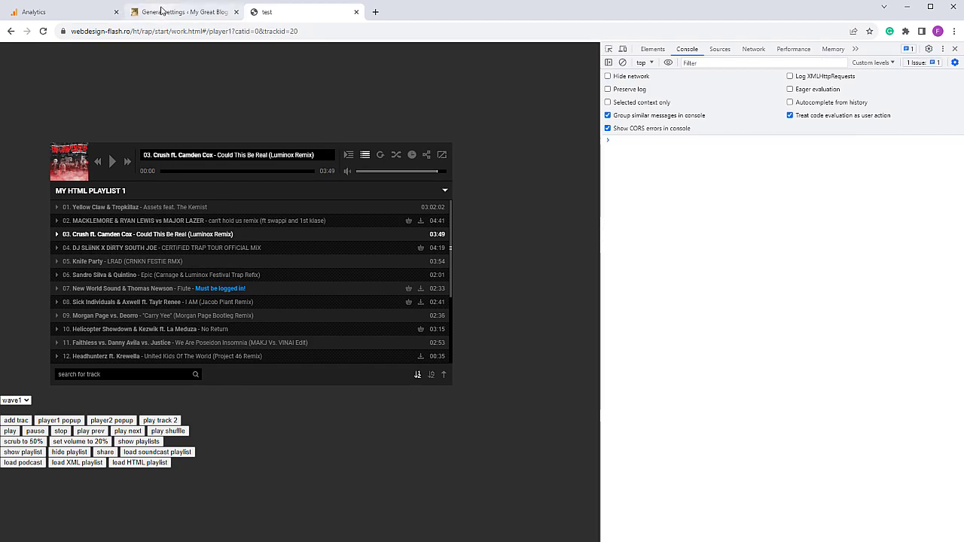
Play track 02 briefly on the test page, inspect its event parameters in the console and check DebugView for debug events
click(54, 13)
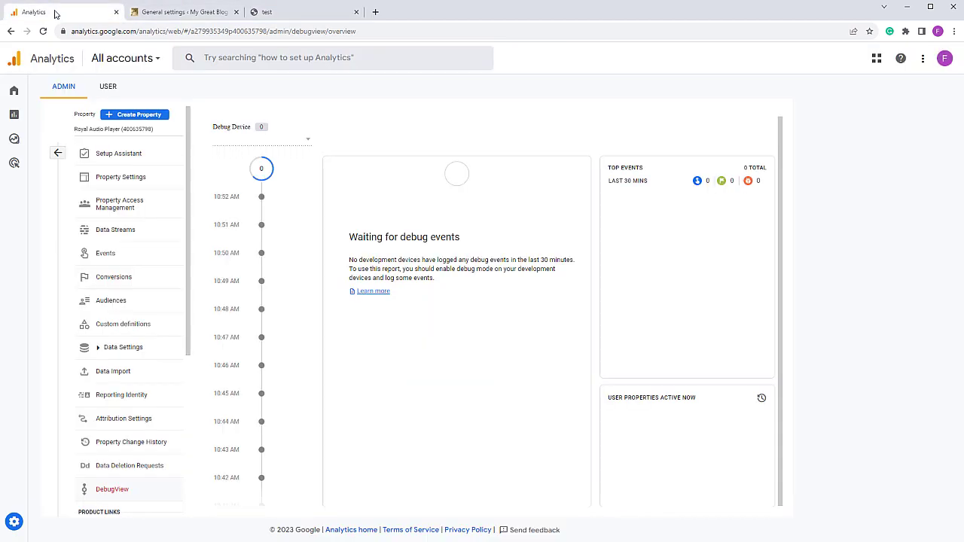
click(294, 15)
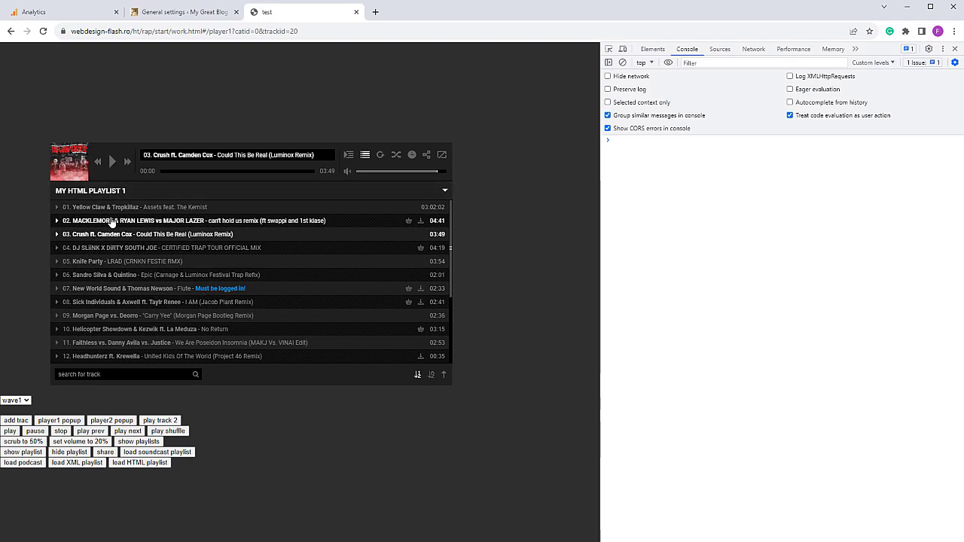
click(111, 220)
click(112, 161)
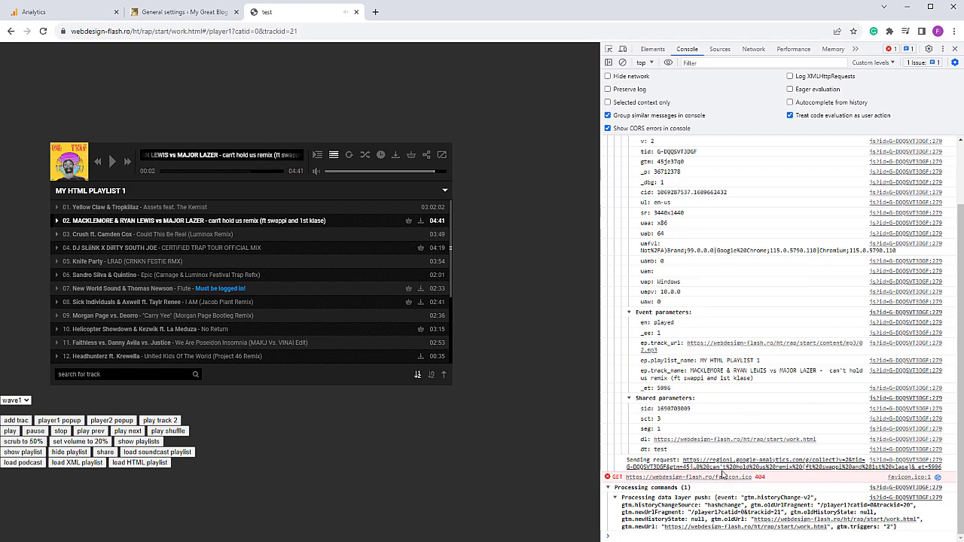
scroll(744, 476, up, 1)
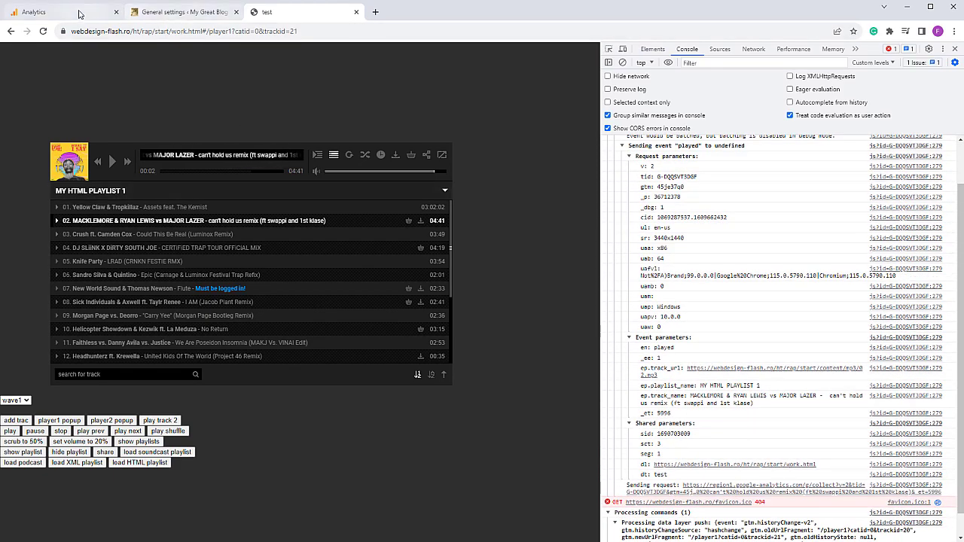
click(80, 14)
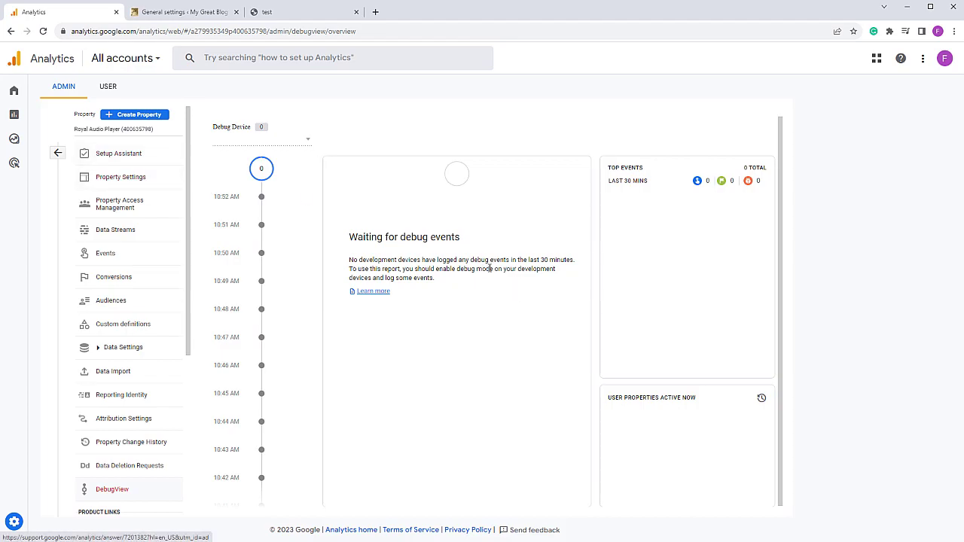
Open the Royal Audio Player web stream from the property's Data Streams and copy its measurement ID
click(124, 348)
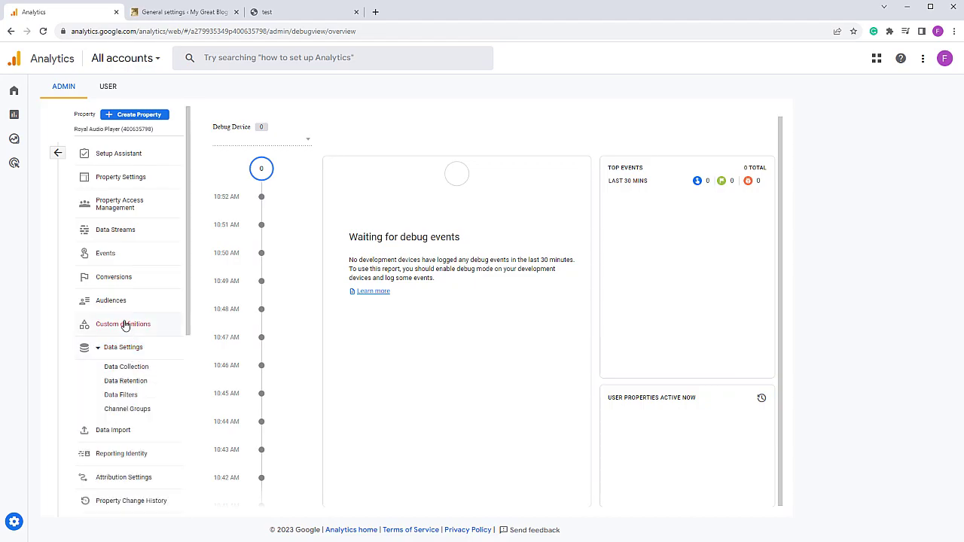
click(130, 232)
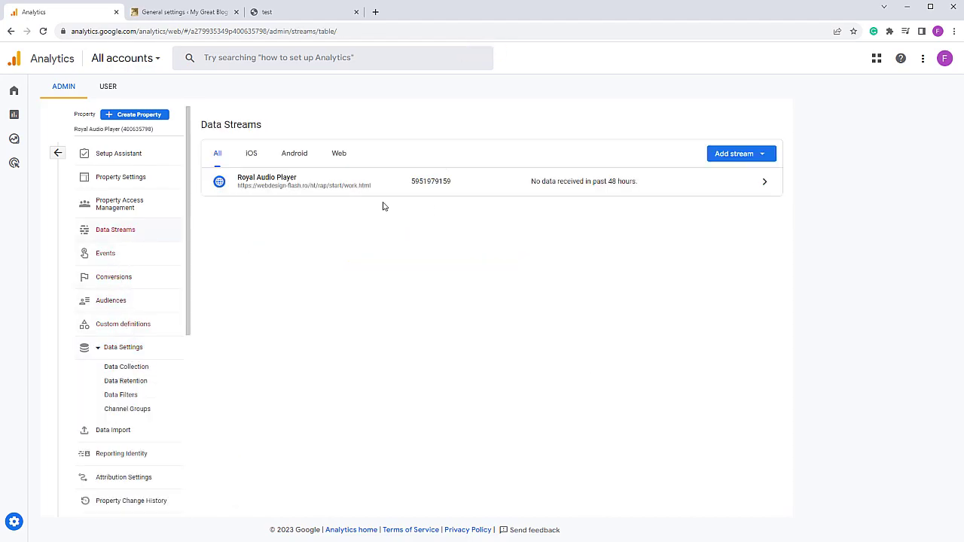
click(312, 183)
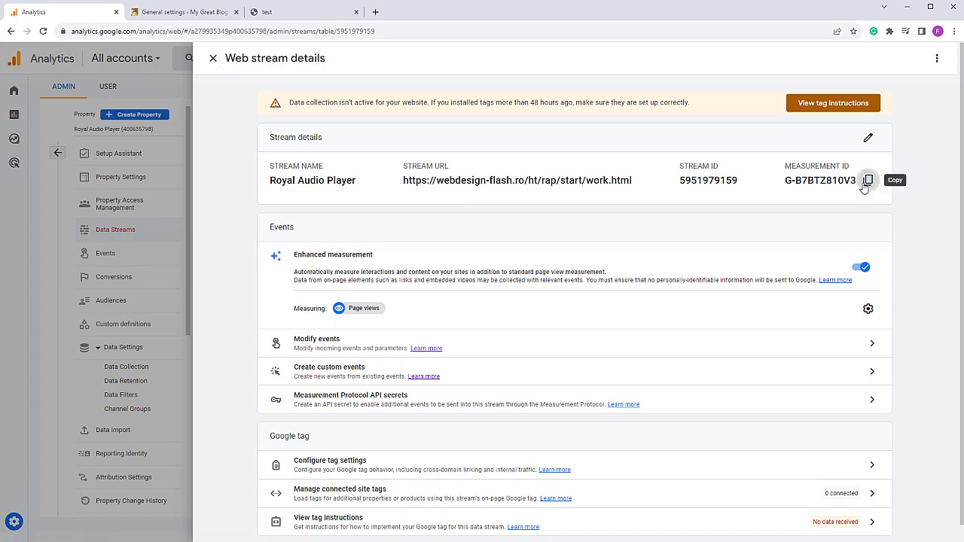
click(868, 180)
Switch to Sublime Text, replace the googleAnalyticsTrackingCode value in work.html with the copied measurement ID and save the file
key(alt+Tab)
click(426, 351)
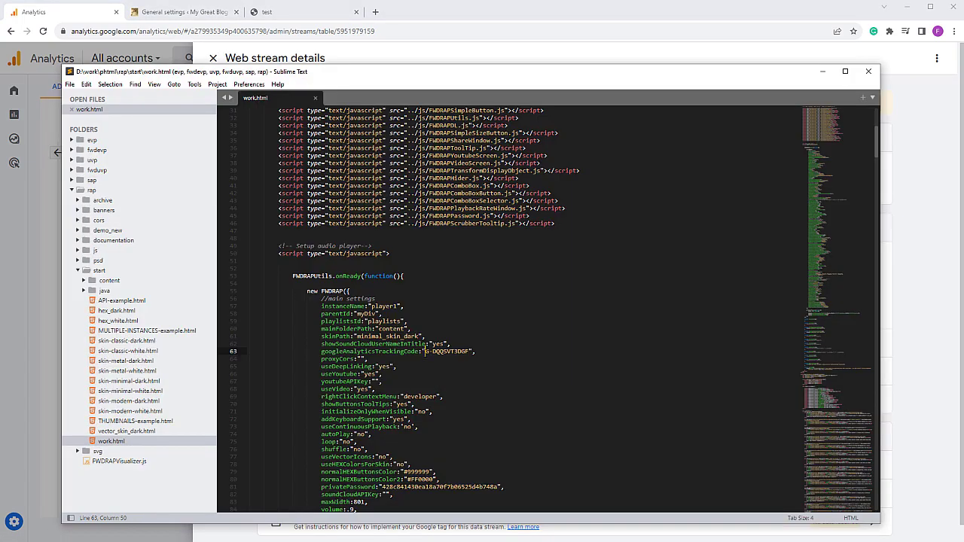
drag(426, 351, 464, 351)
key(ctrl+v)
key(ctrl+s)
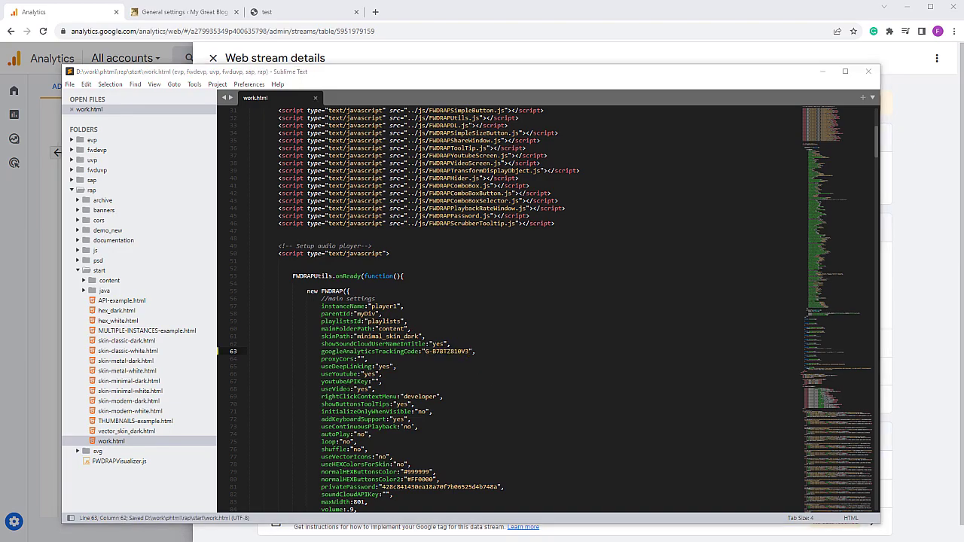
Switch to FileZilla, connect to the saved fwd site and open the remote /ht/rap folder
key(alt+Tab)
drag(576, 10, 324, 41)
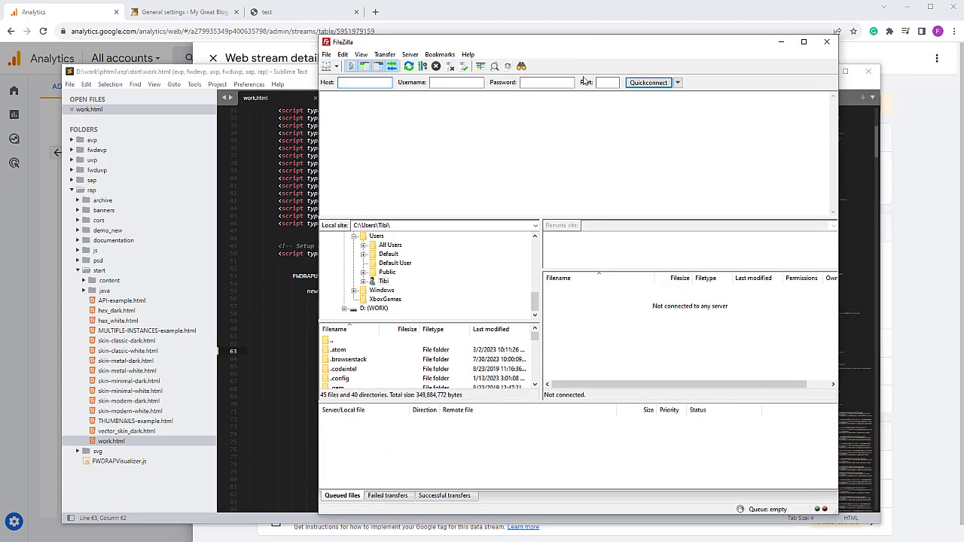
click(326, 66)
click(698, 386)
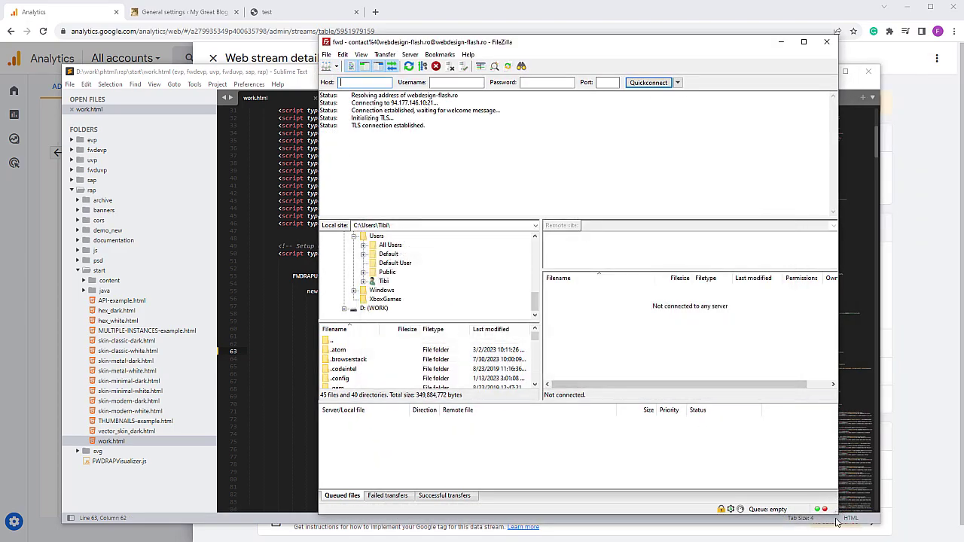
drag(837, 517, 911, 537)
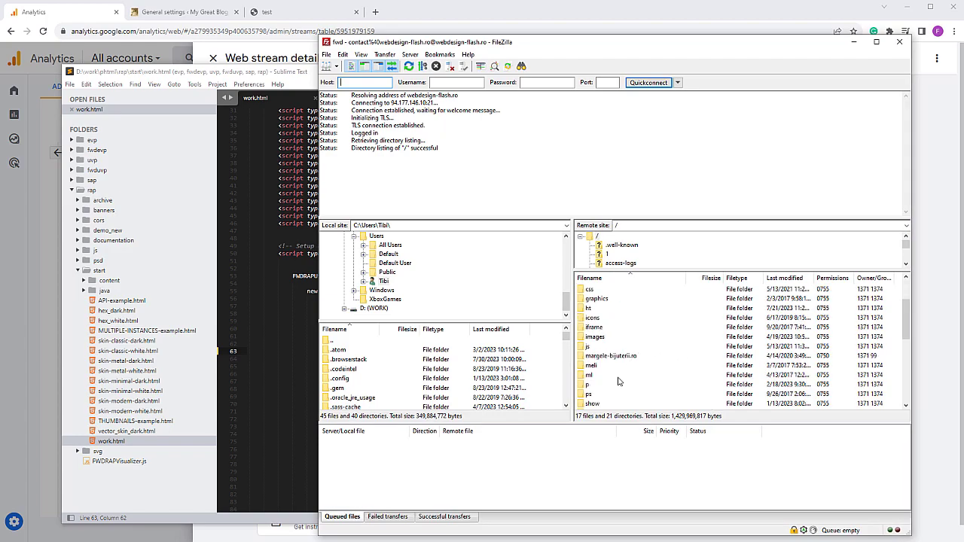
double_click(586, 309)
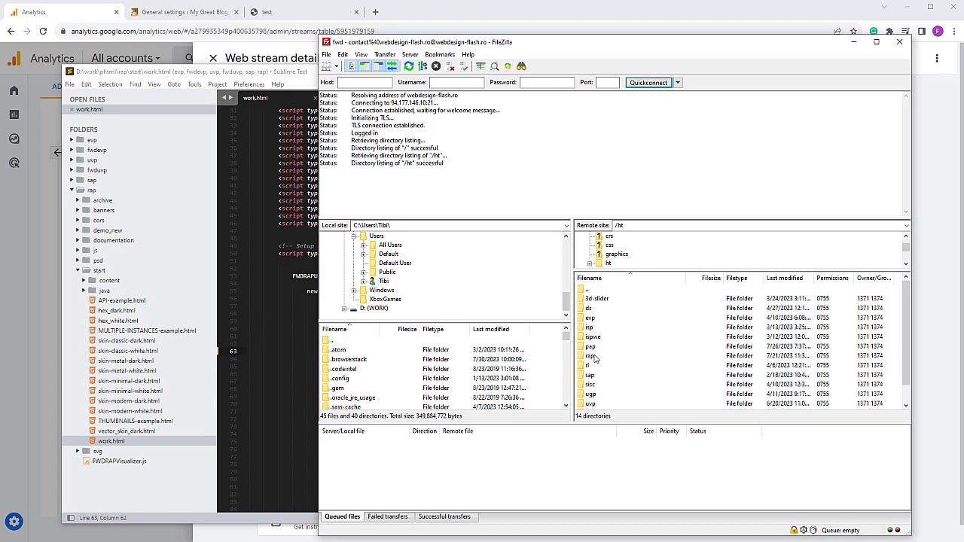
double_click(592, 357)
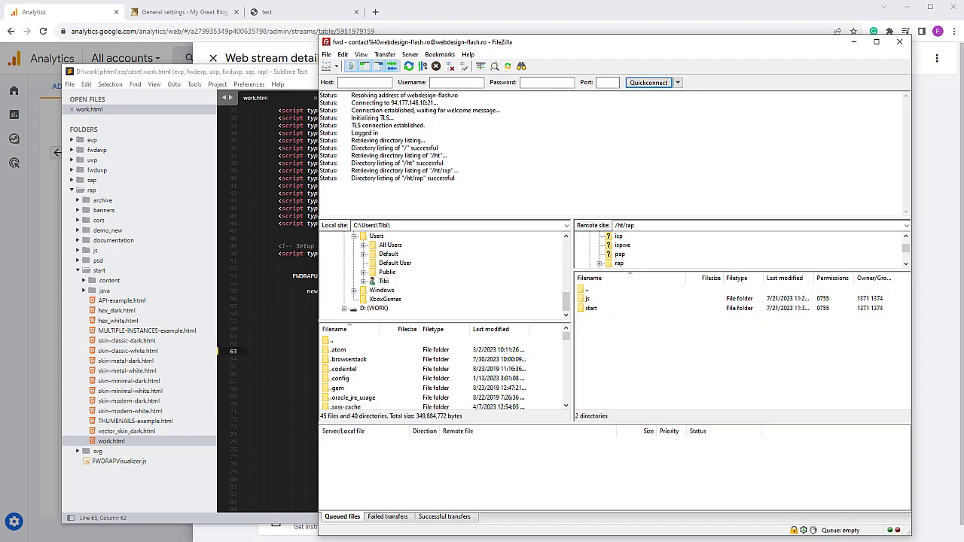
Upload the local js and start folders from D:\work\phtml\rap to /ht/rap, accept the existing-file prompt and minimize FileZilla once the queue finishes
key(alt+Tab)
drag(76, 50, 462, 50)
click(163, 234)
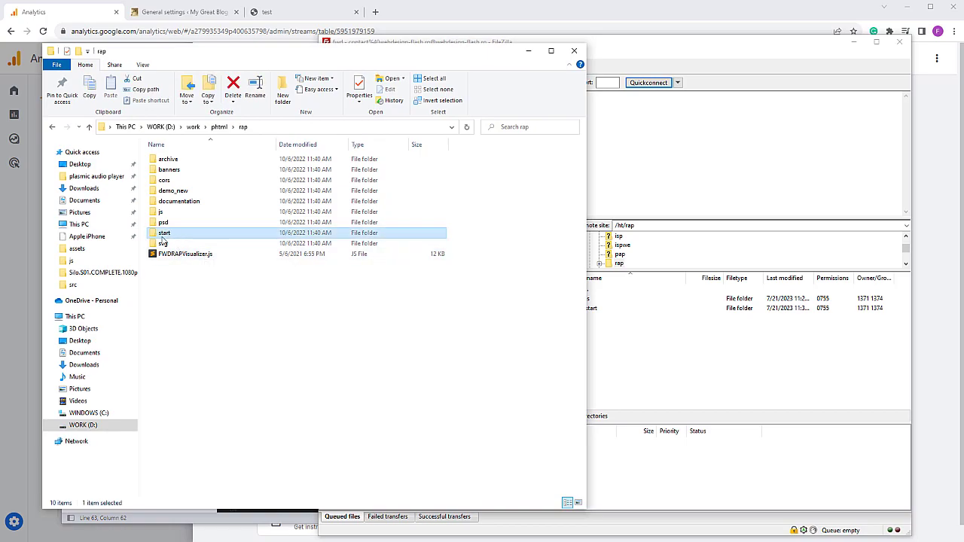
ctrl+click(161, 214)
drag(158, 217, 632, 302)
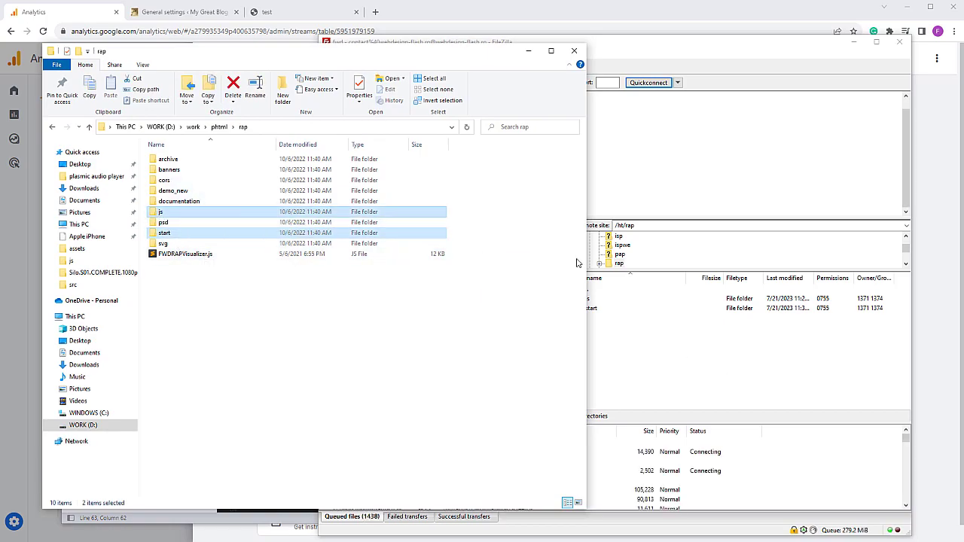
click(528, 53)
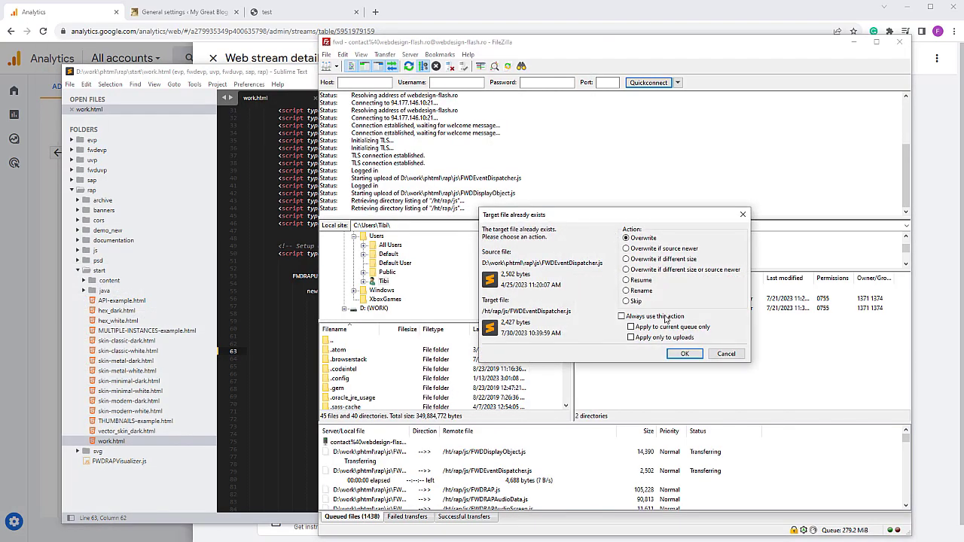
click(685, 354)
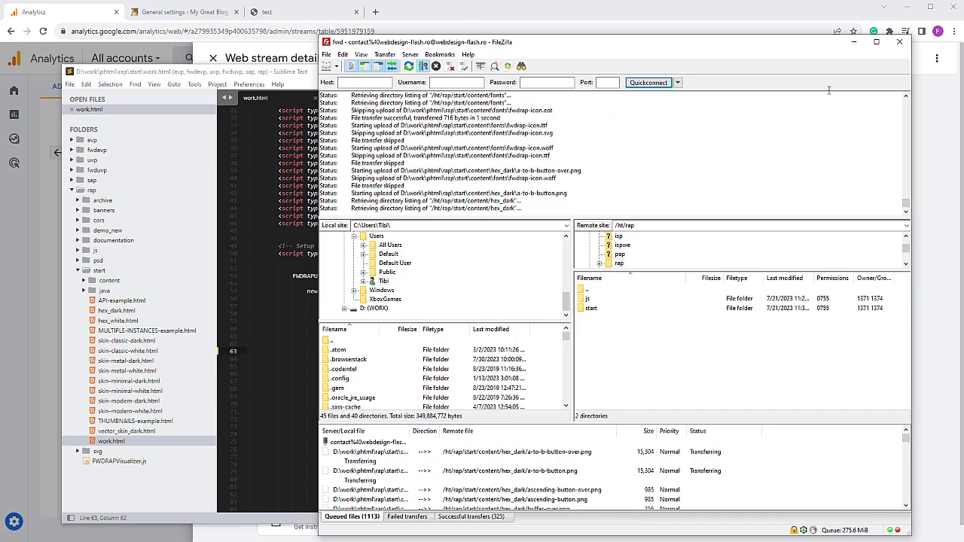
key(alt+Tab)
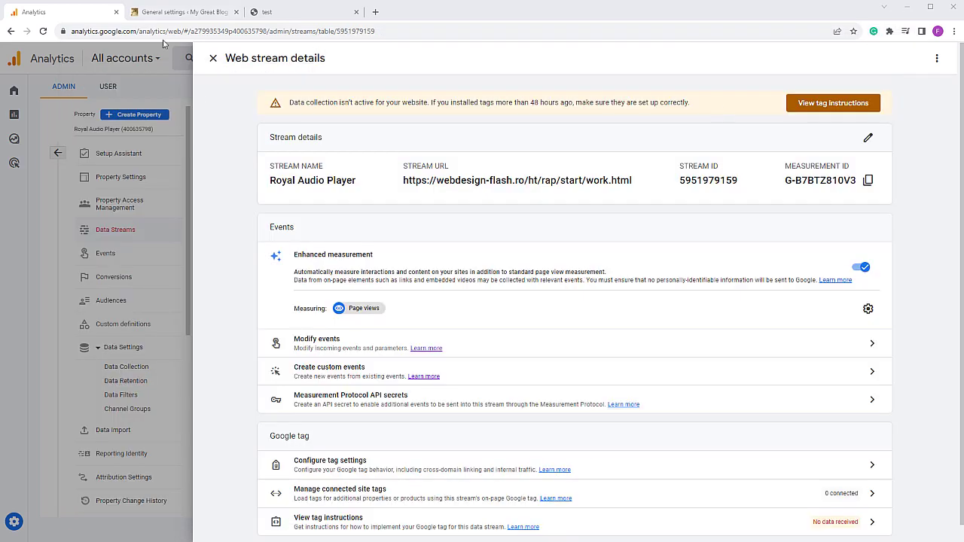
key(alt+Tab)
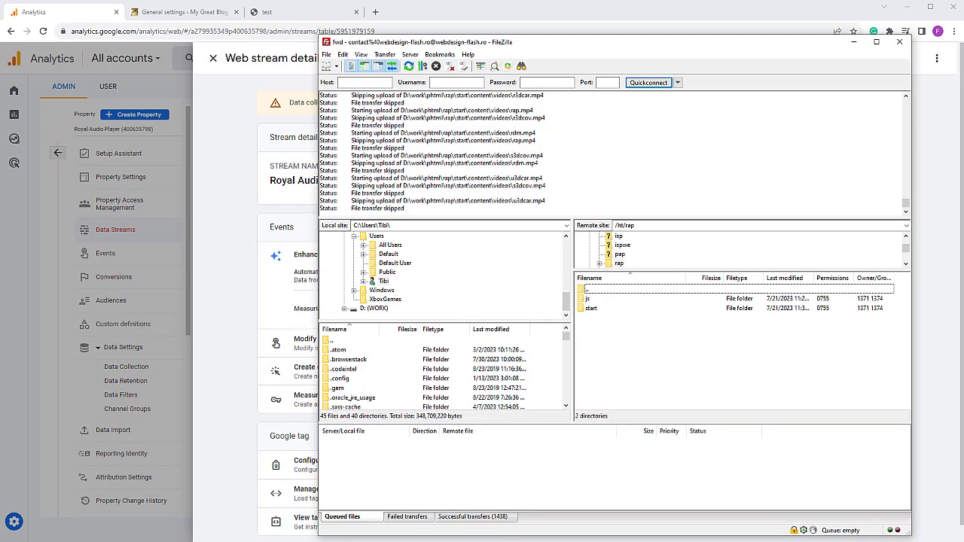
click(855, 42)
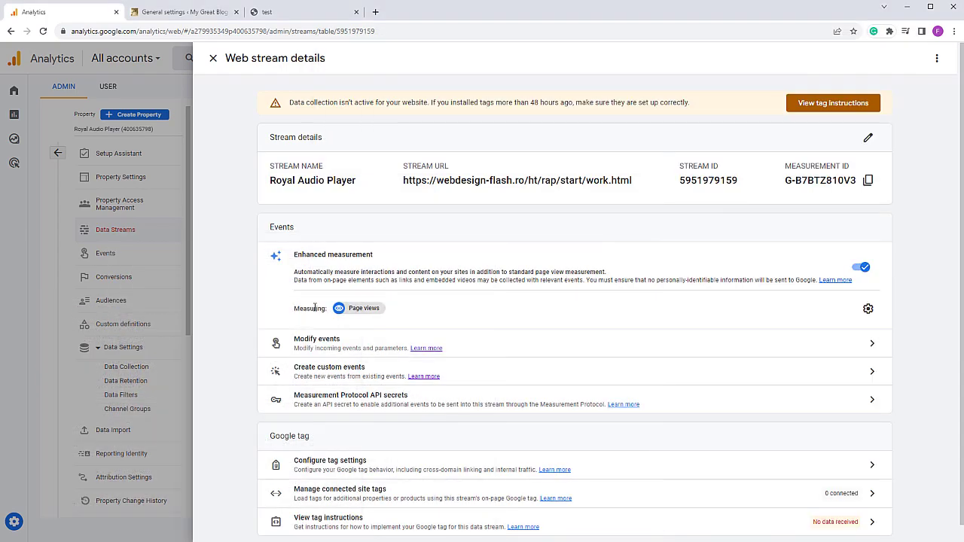
Close the web stream details and open DebugView for the Royal Audio Player property
click(139, 241)
scroll(136, 313, down, 3)
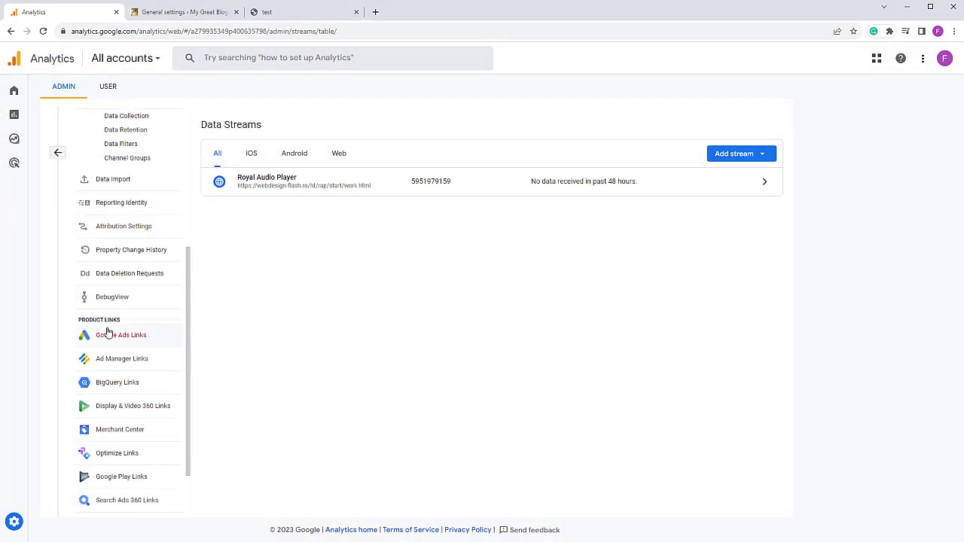
click(108, 301)
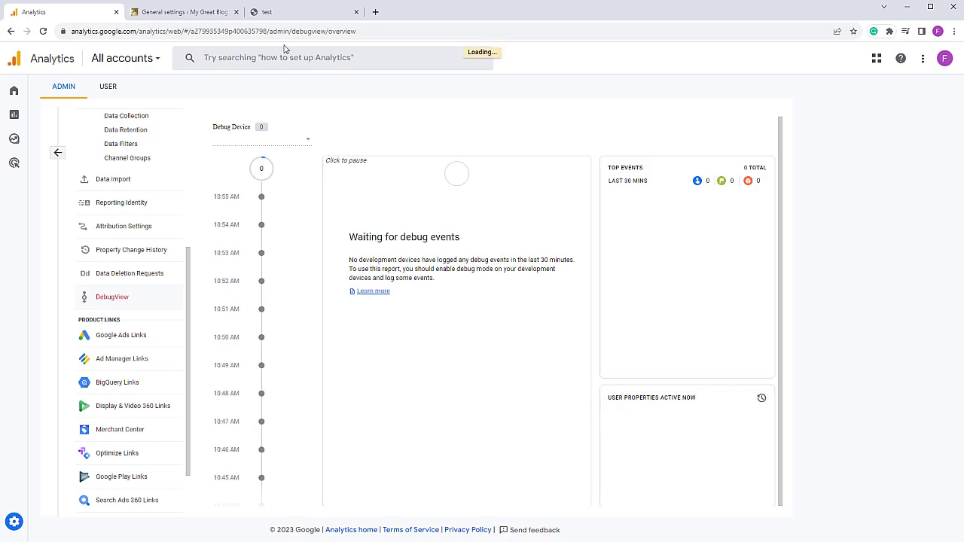
Reload the audio player test page, close the My Great Blog settings page and return to DebugView
click(287, 22)
click(43, 30)
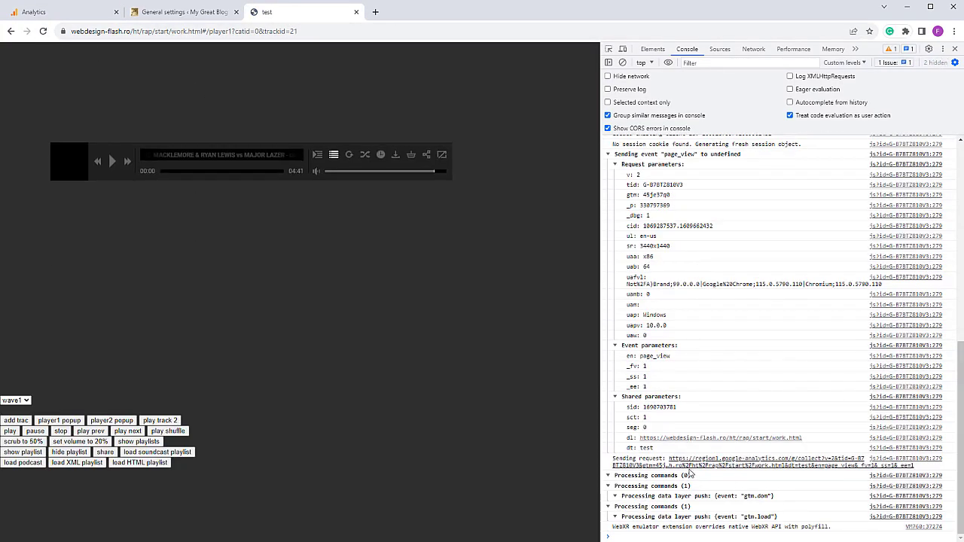
click(173, 12)
click(94, 12)
click(173, 13)
click(264, 12)
click(184, 12)
click(34, 13)
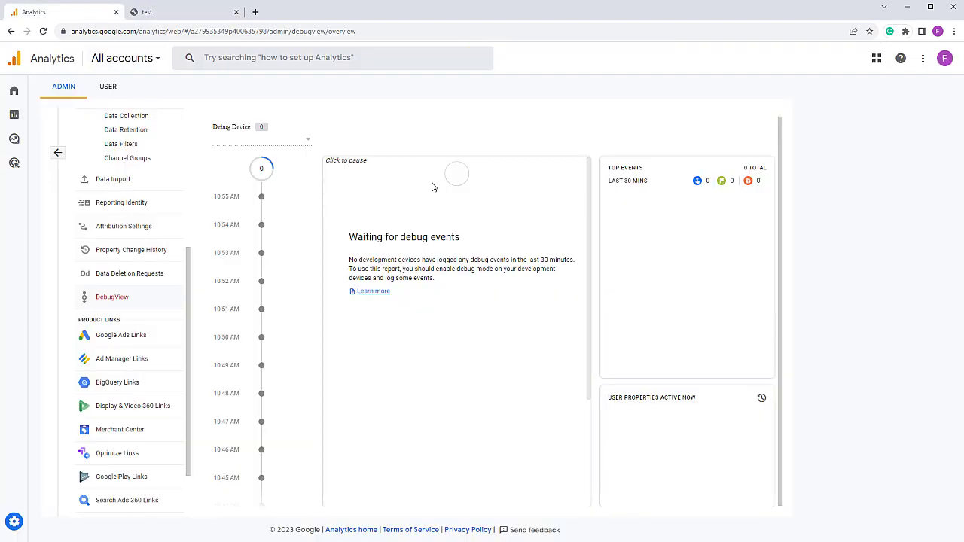
Play tracks 03, 04 and 05 briefly on the test page and check DebugView for their played events
click(162, 13)
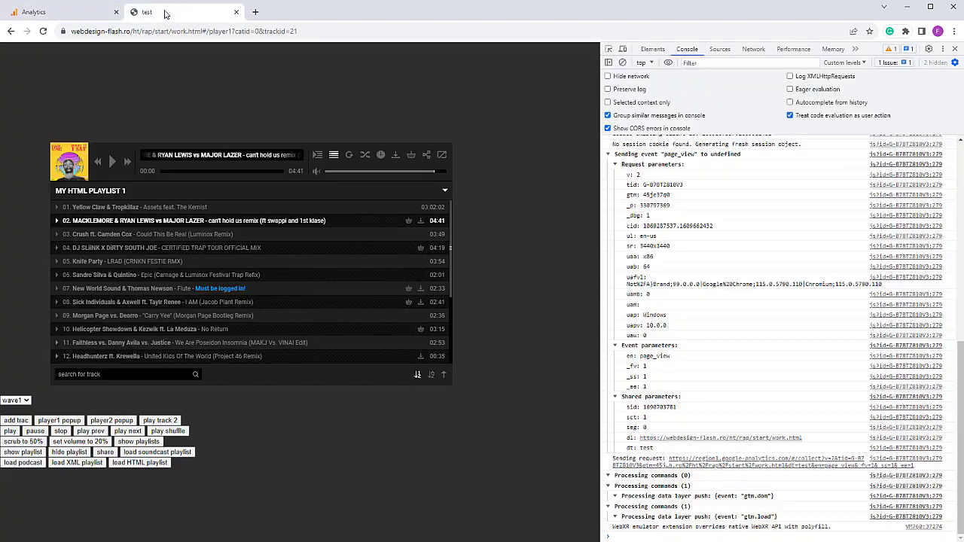
click(124, 234)
click(158, 251)
click(159, 258)
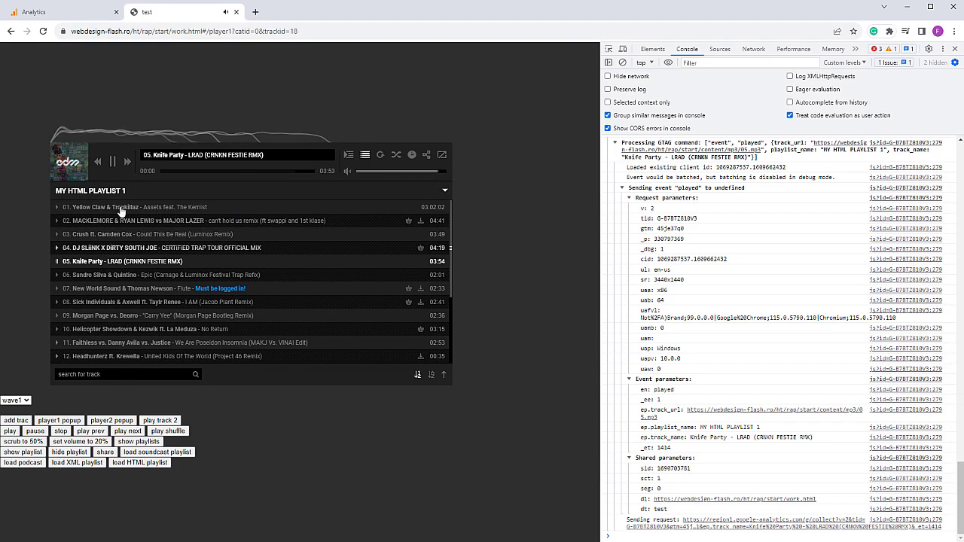
click(80, 13)
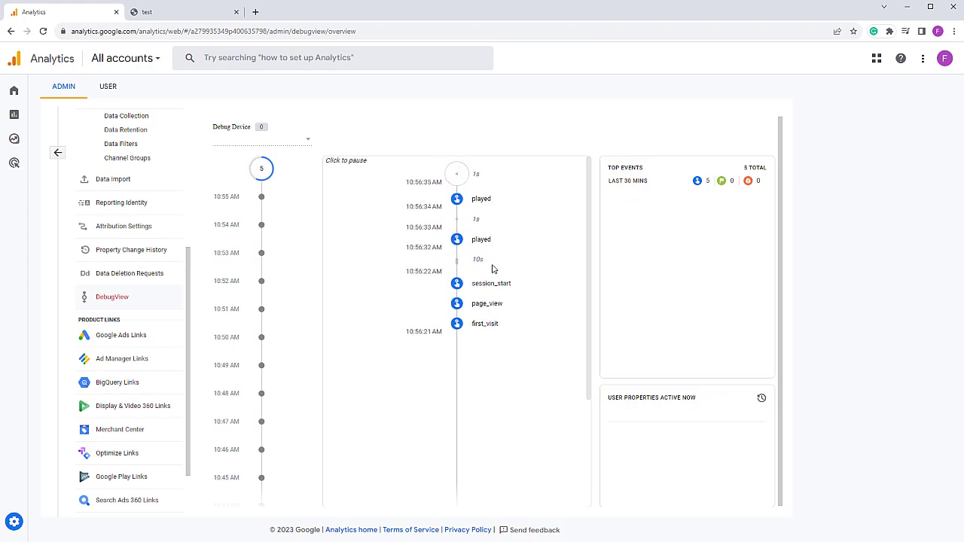
click(151, 12)
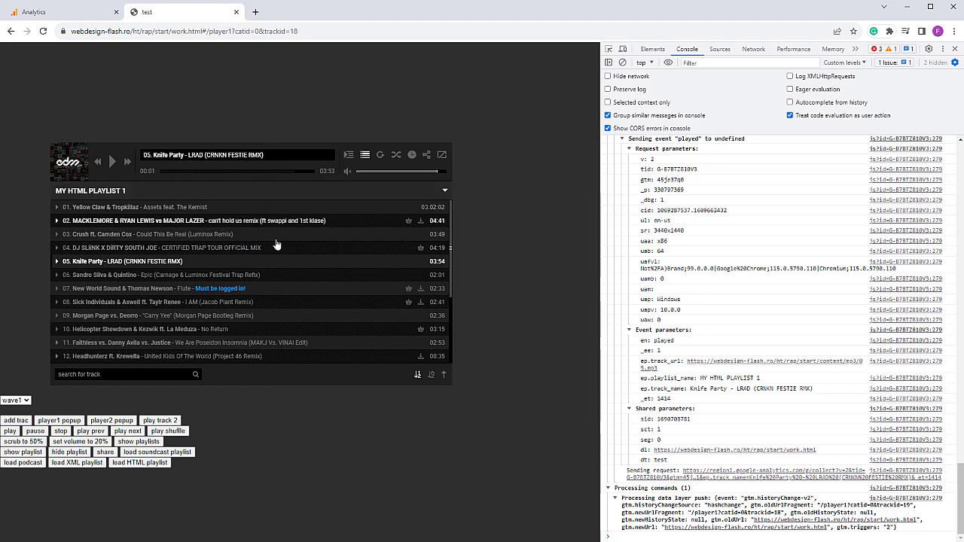
click(82, 21)
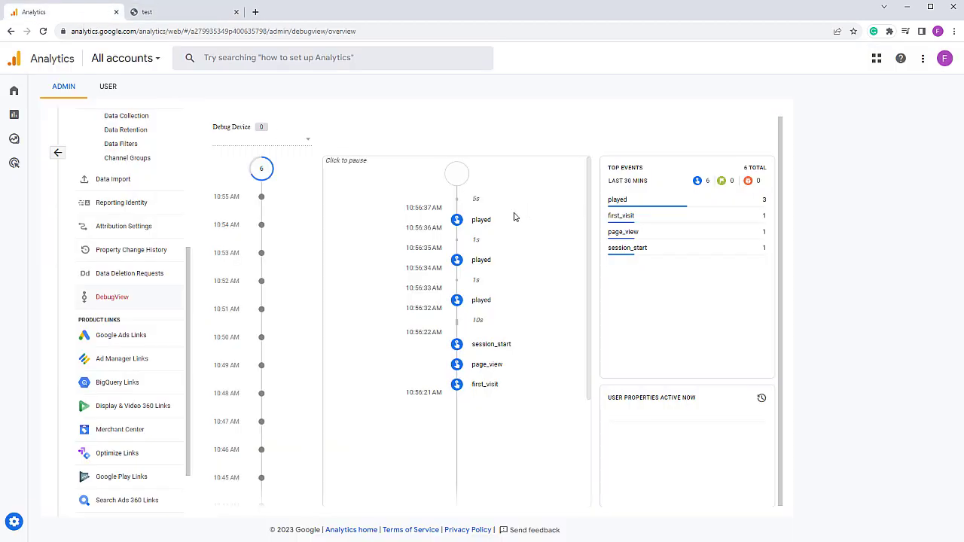
Play tracks 01 and 04 on the test page and return to DebugView to check the new events
click(147, 11)
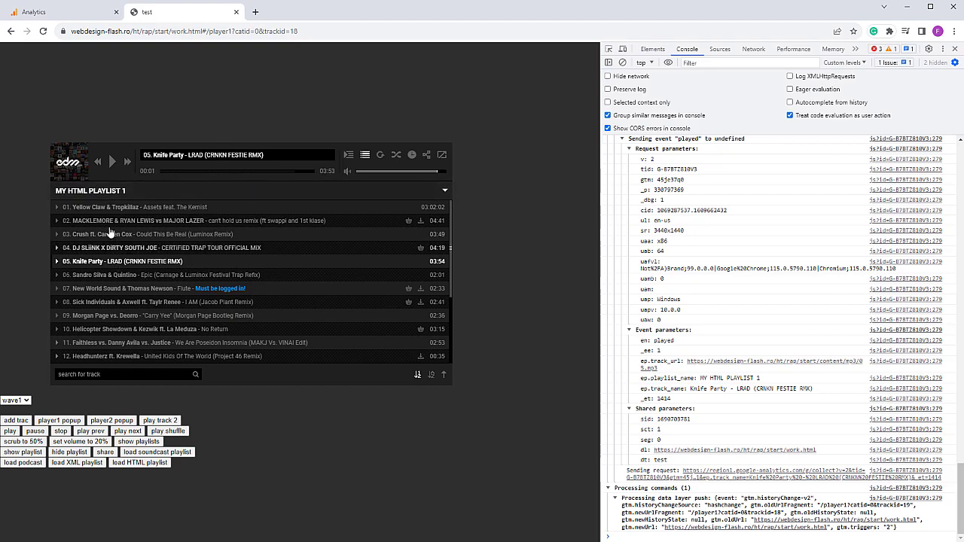
click(137, 212)
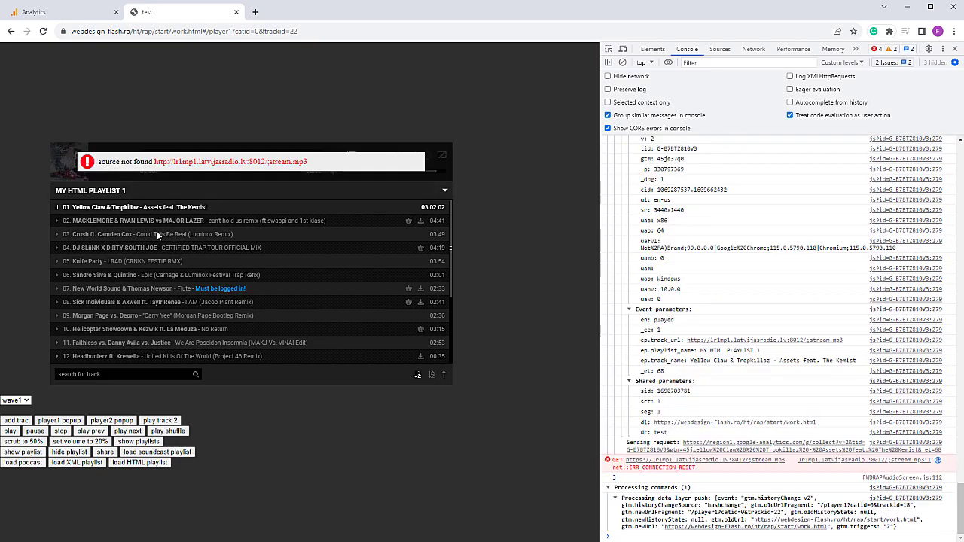
click(174, 249)
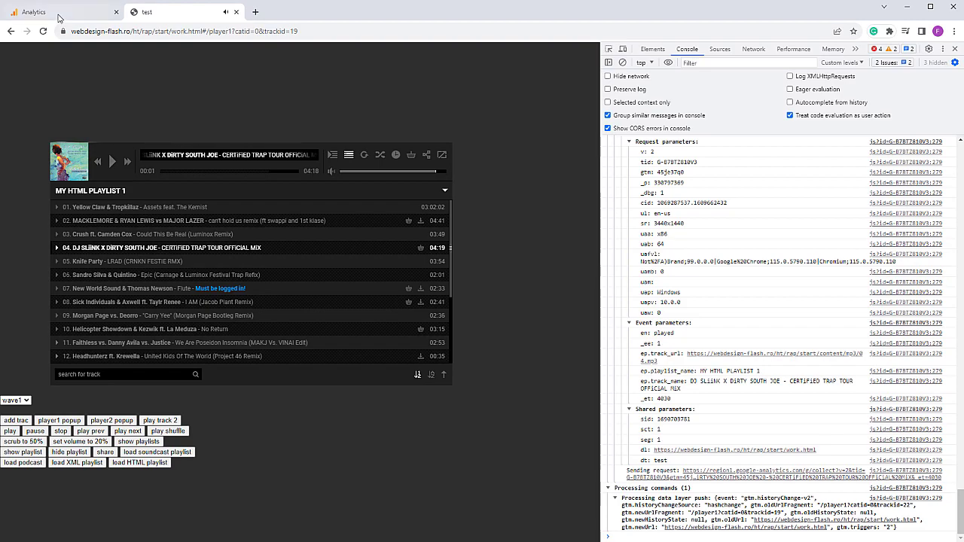
key(ctrl+shift+Tab)
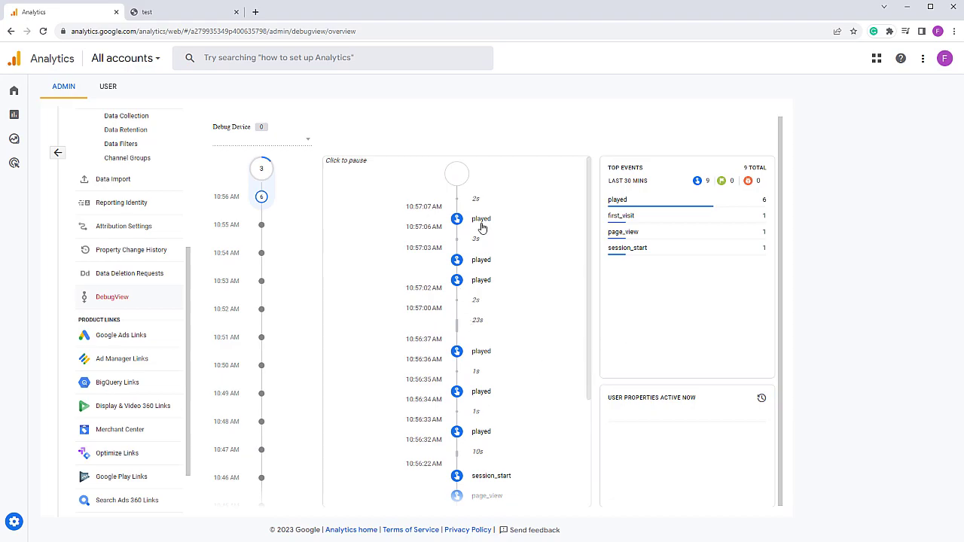
Open the latest played event in DebugView, expand playlist_name and compare it with the playlist title on the test page
click(482, 226)
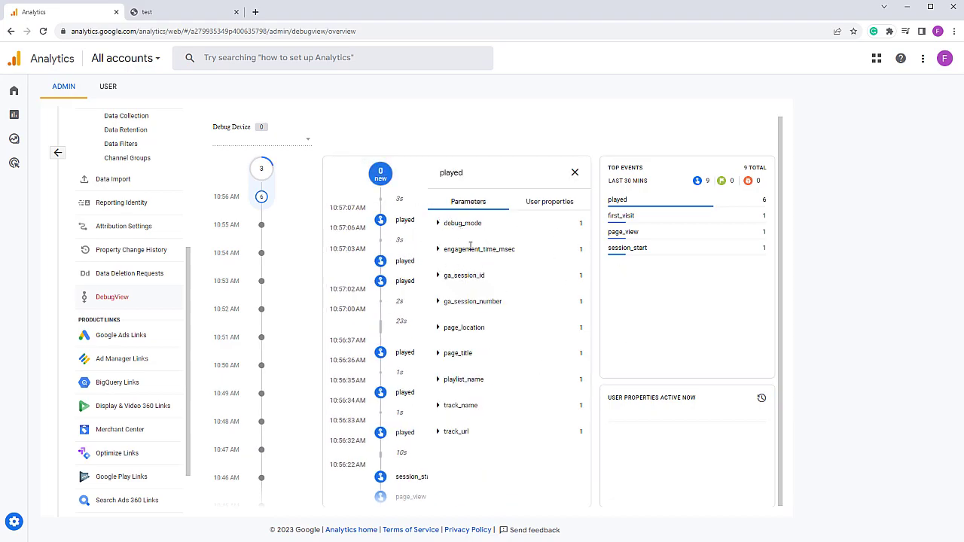
click(462, 379)
click(165, 13)
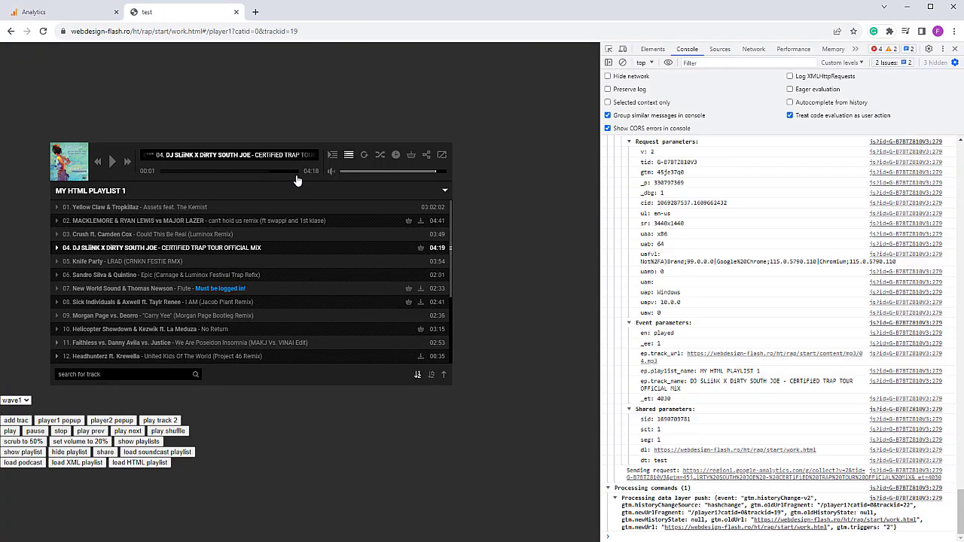
click(45, 12)
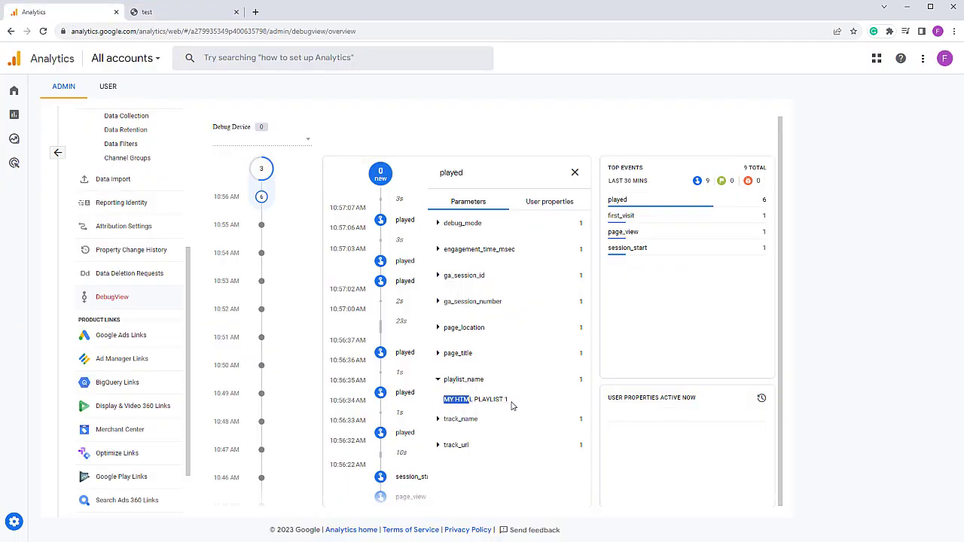
Expand the event's track_name and track_url parameters, comparing the track name with the one on the test page
click(464, 419)
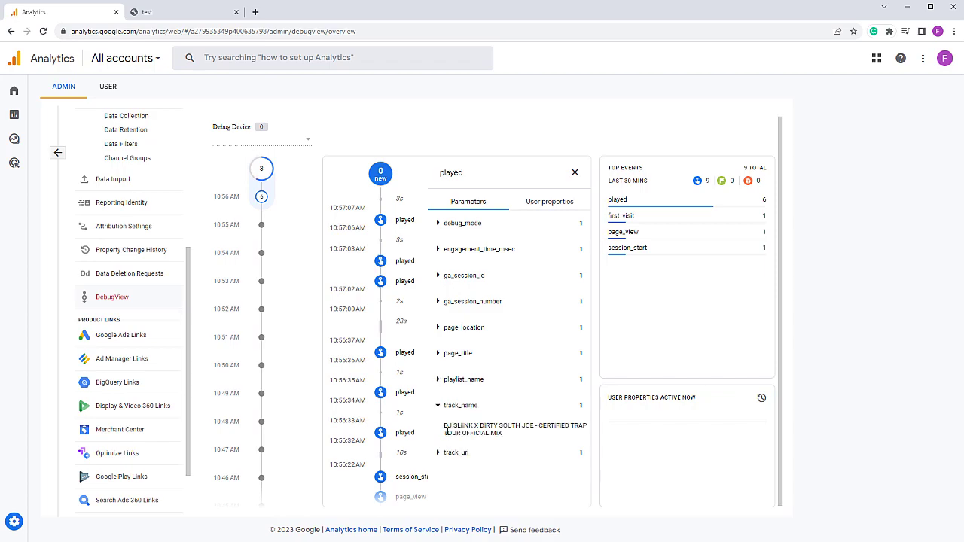
drag(443, 428, 521, 433)
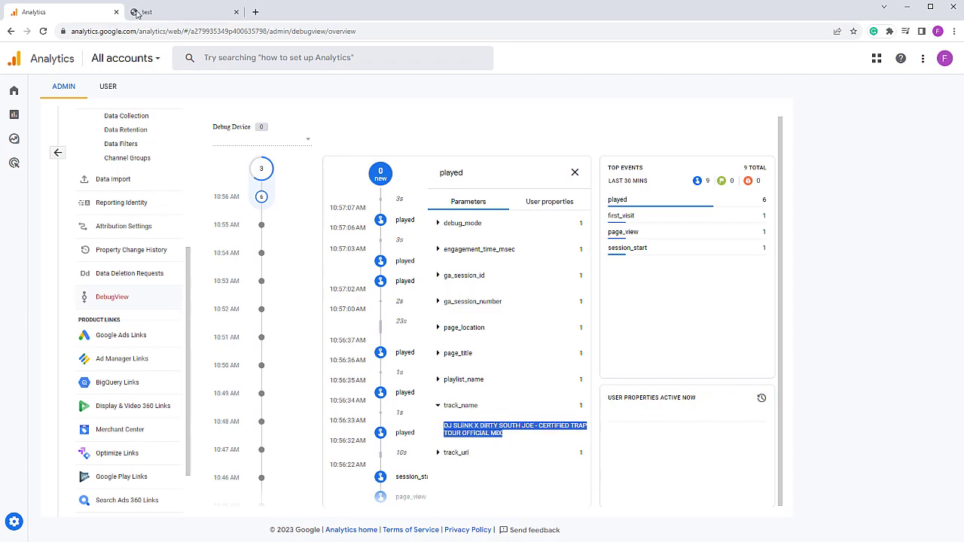
click(166, 13)
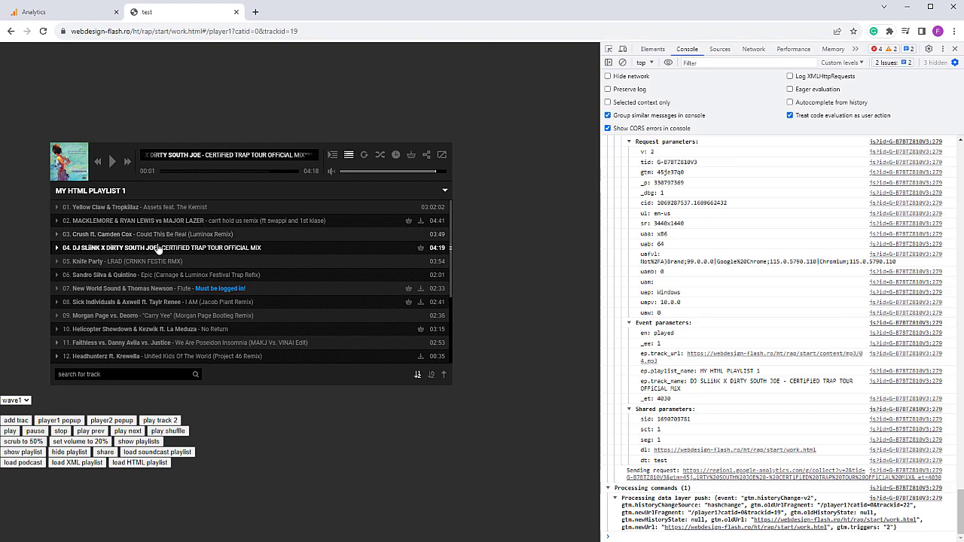
click(83, 13)
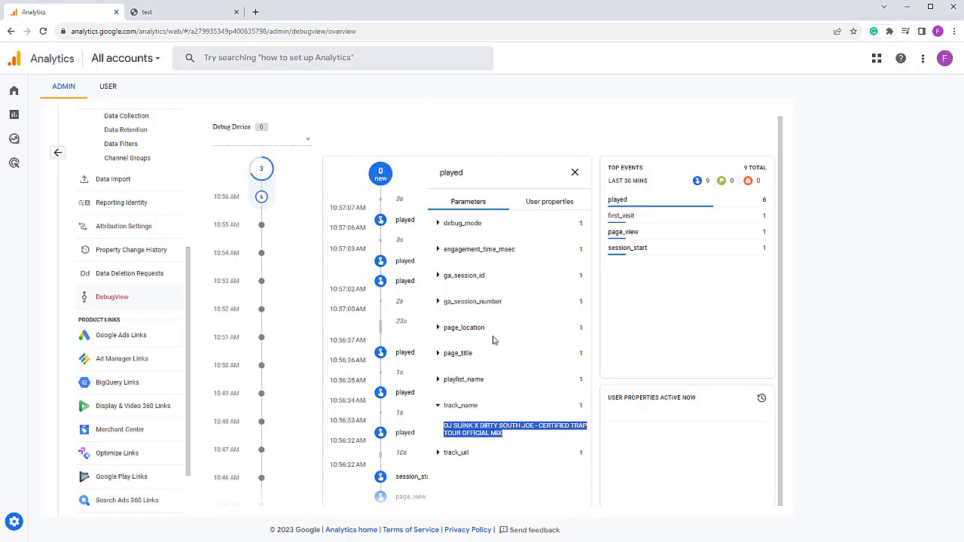
click(459, 455)
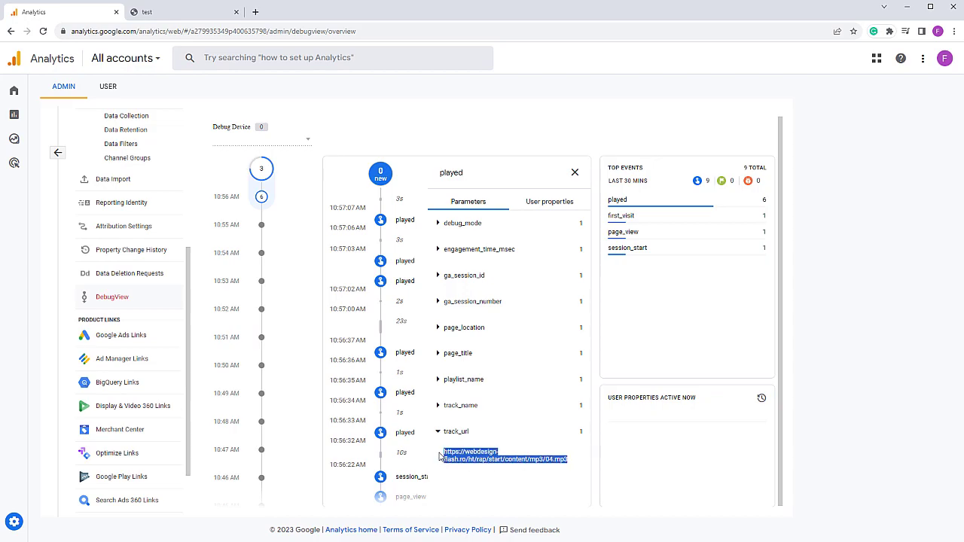
click(876, 301)
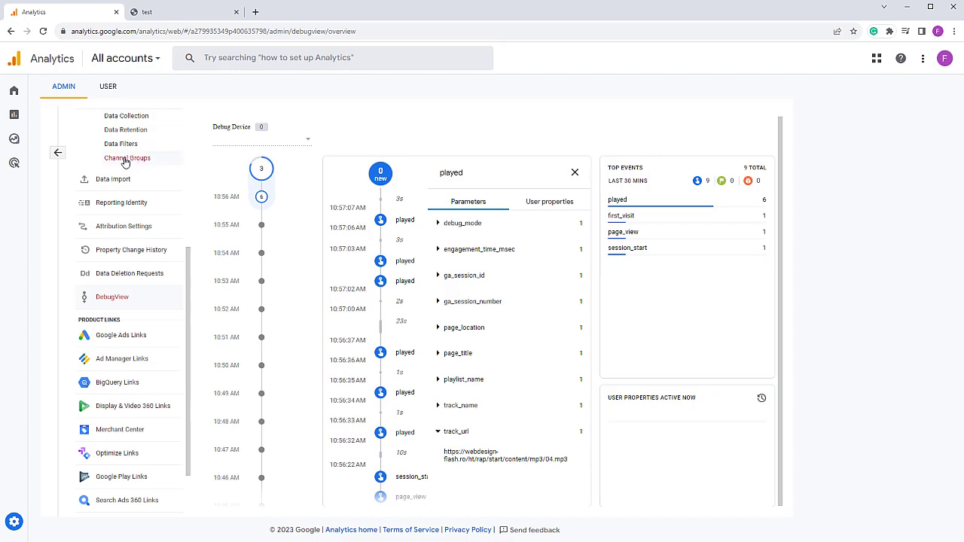
Open the Engagement Events report and switch to the test property to review its recorded event names
mouse_move(7, 116)
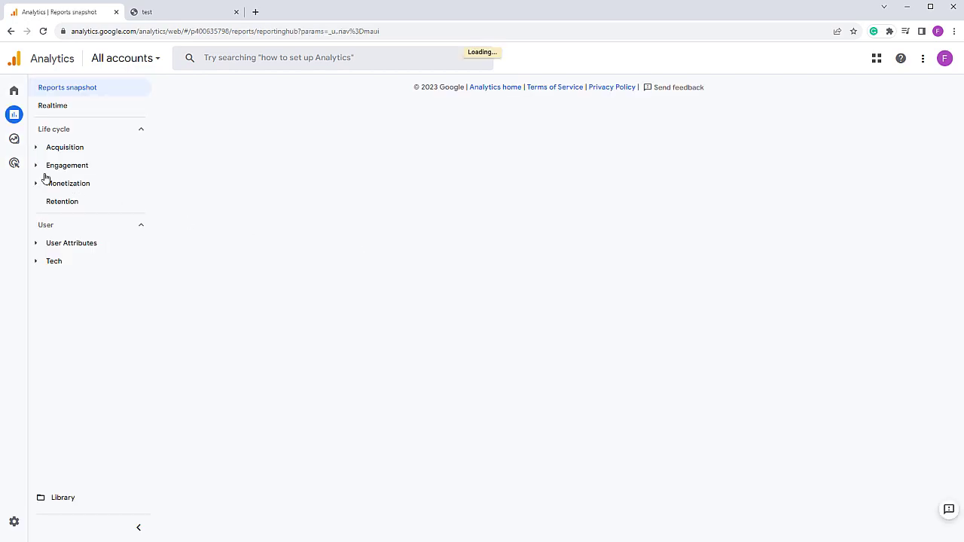
click(66, 165)
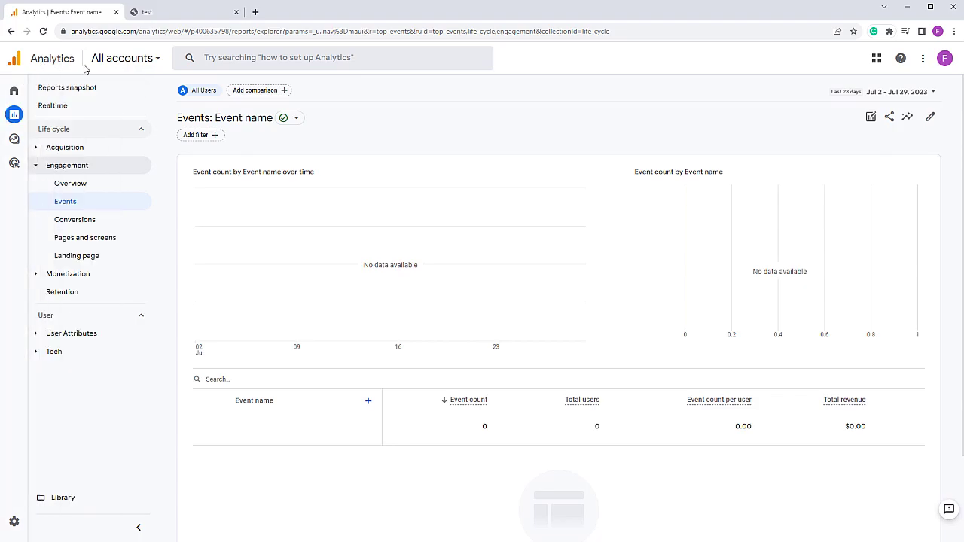
click(127, 58)
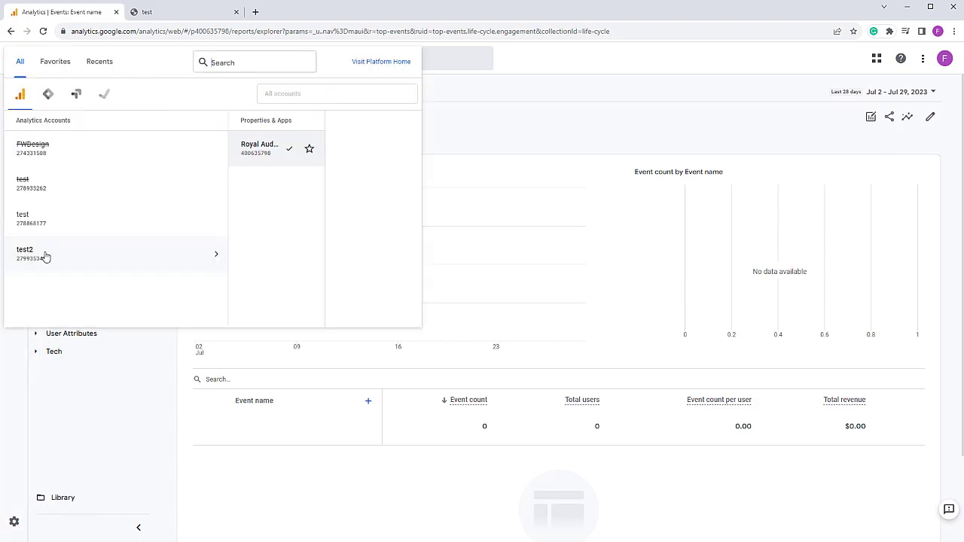
click(43, 221)
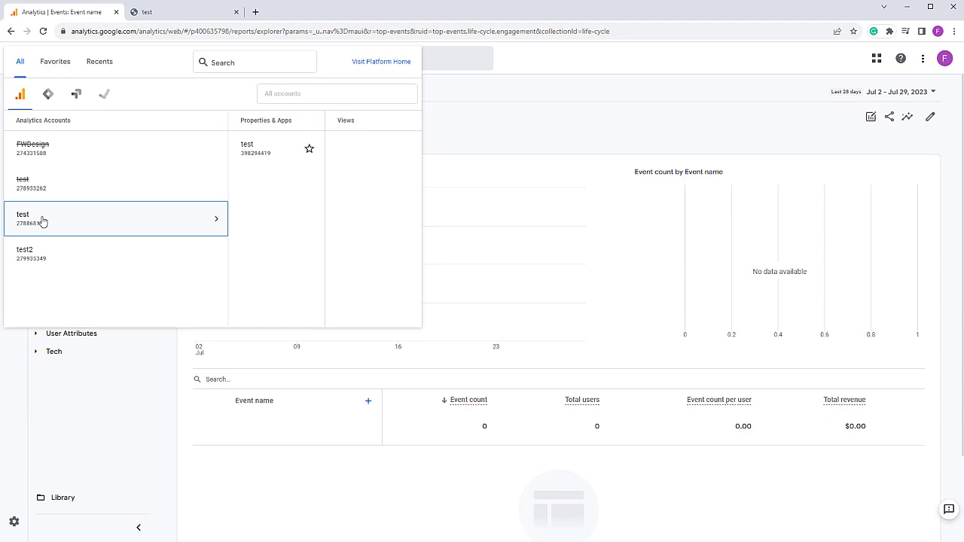
click(208, 157)
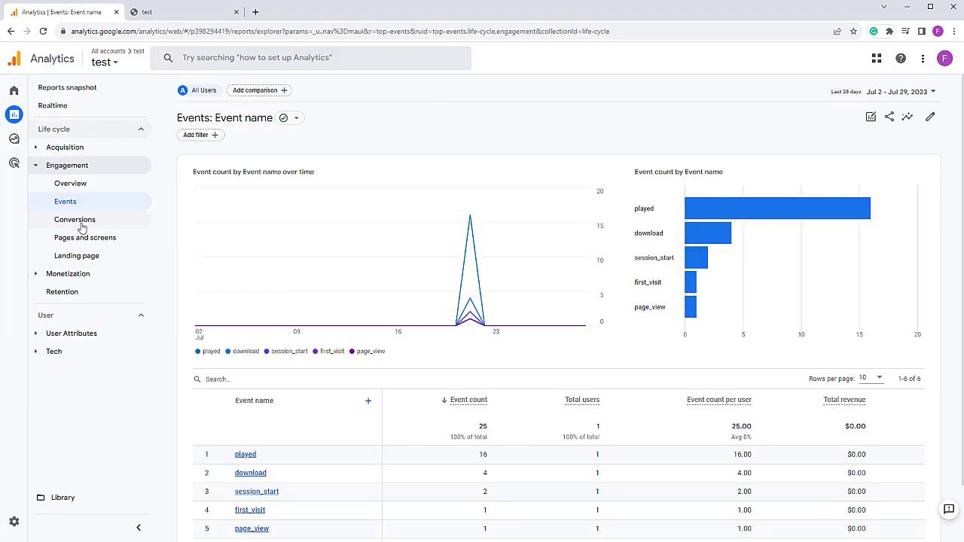
scroll(324, 226, down, 2)
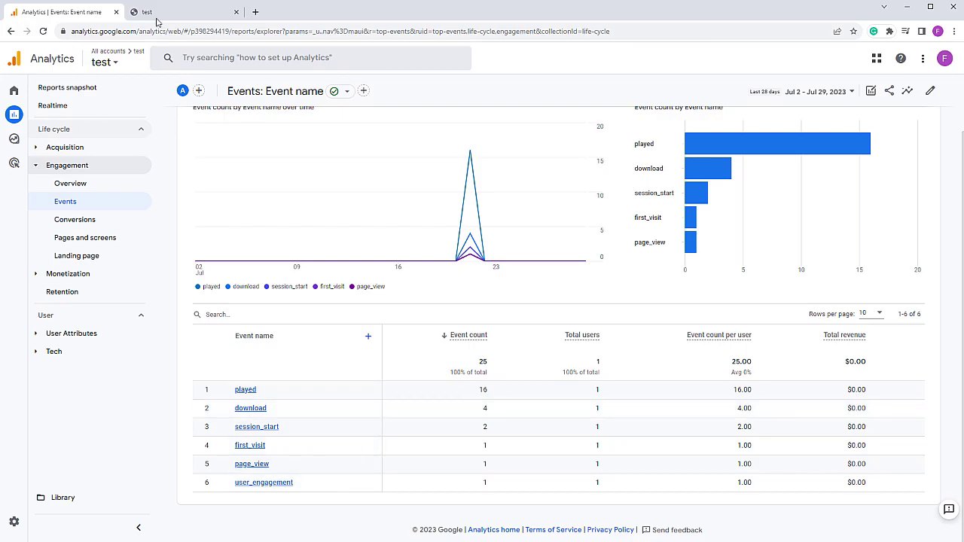
Play track 02 on the test page and open the details of the played event in the Events report
click(203, 12)
click(346, 217)
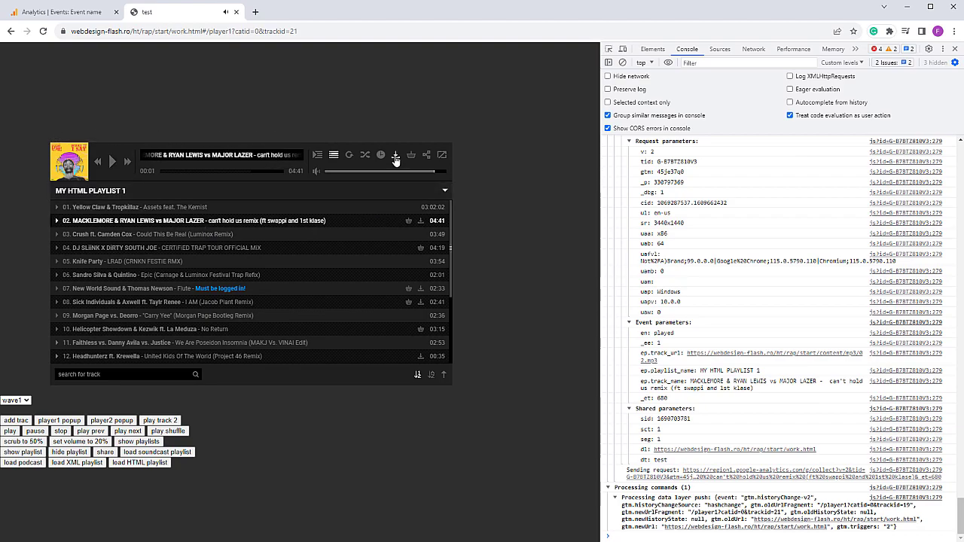
click(48, 10)
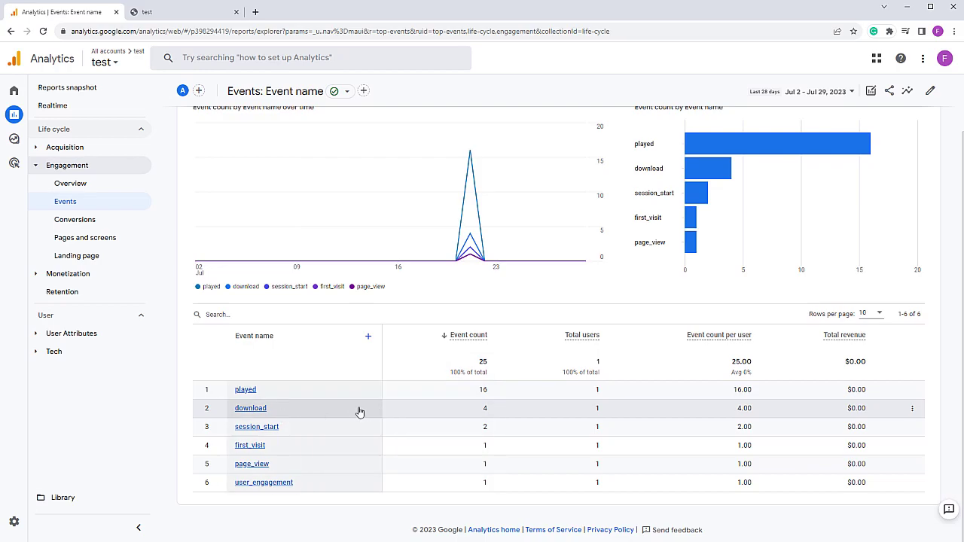
click(247, 392)
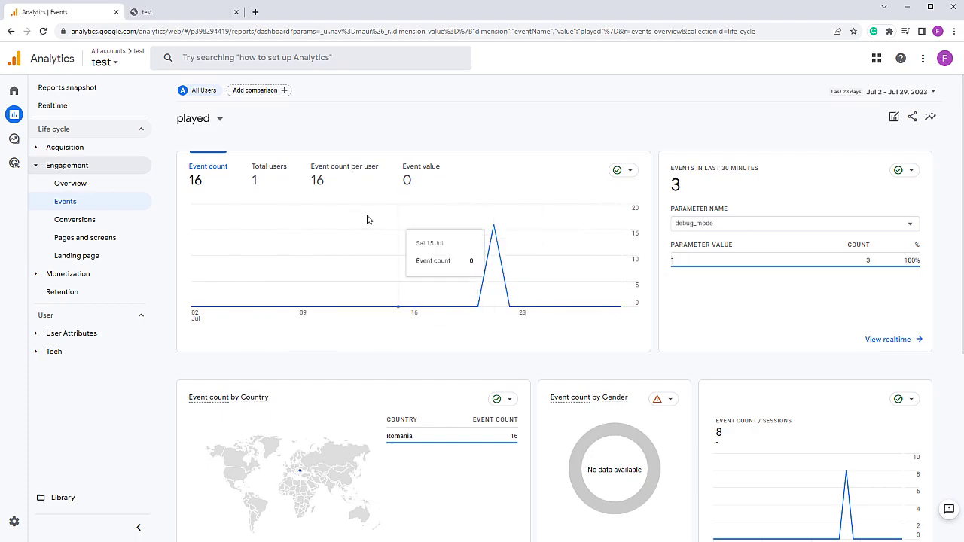
Examine the played event's track_url, track_name and playlist_name cards in the report
scroll(368, 217, down, 3)
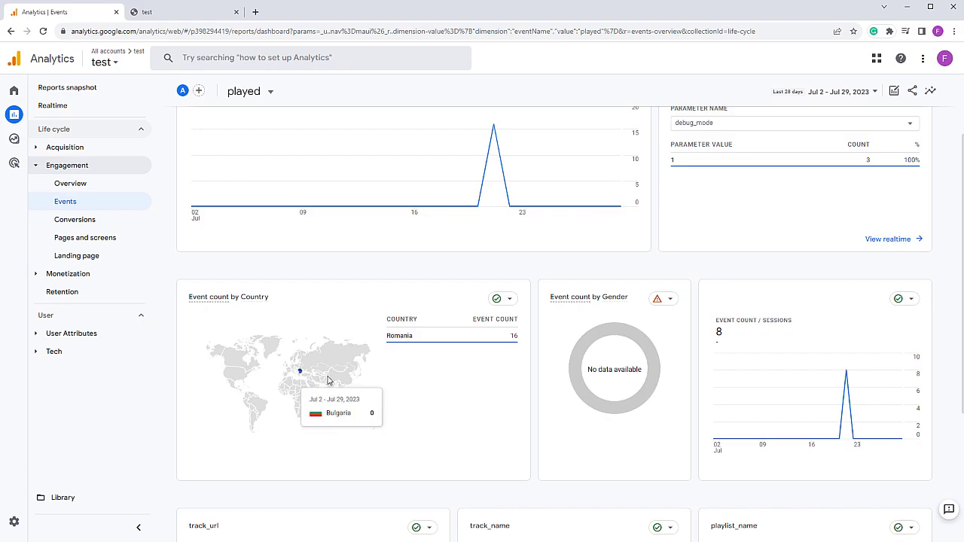
scroll(385, 244, down, 3)
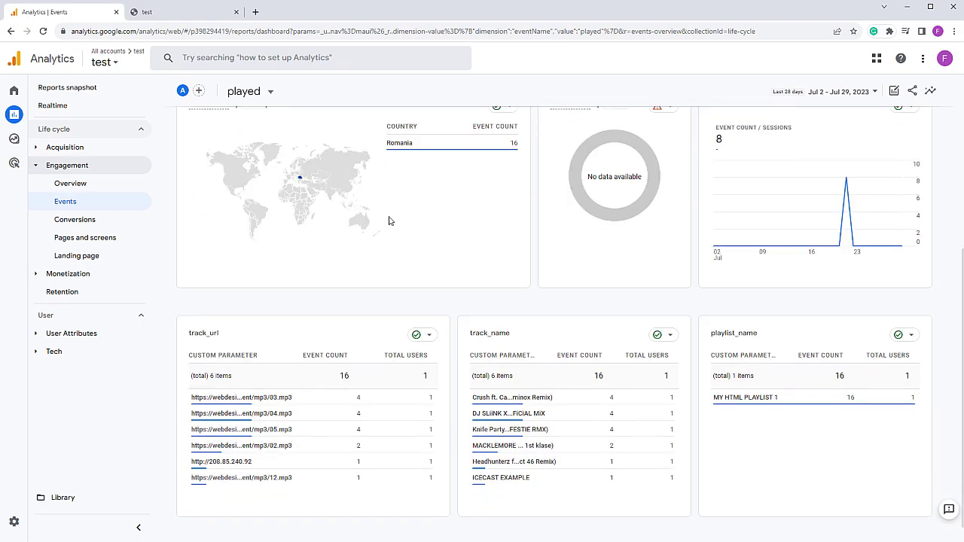
drag(221, 310, 191, 309)
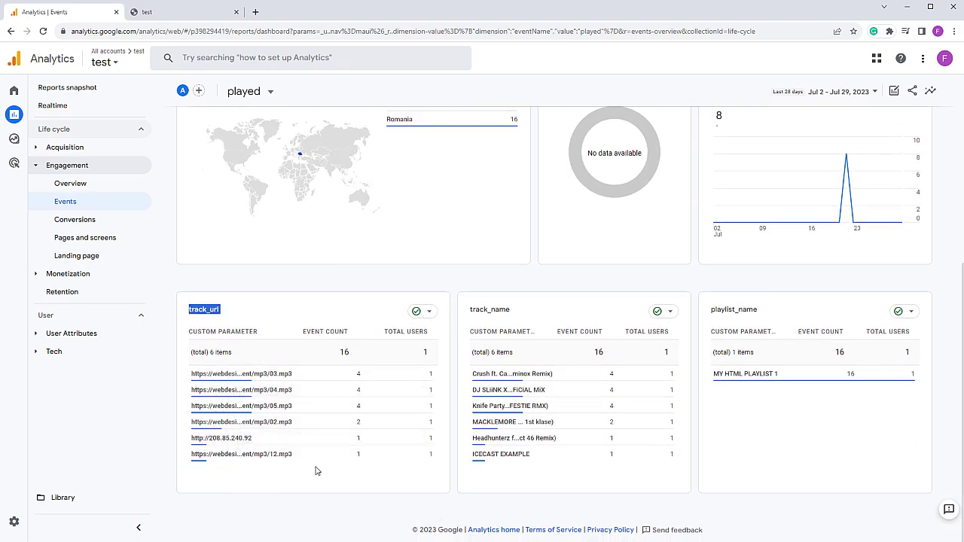
drag(292, 386, 365, 473)
click(354, 388)
click(365, 473)
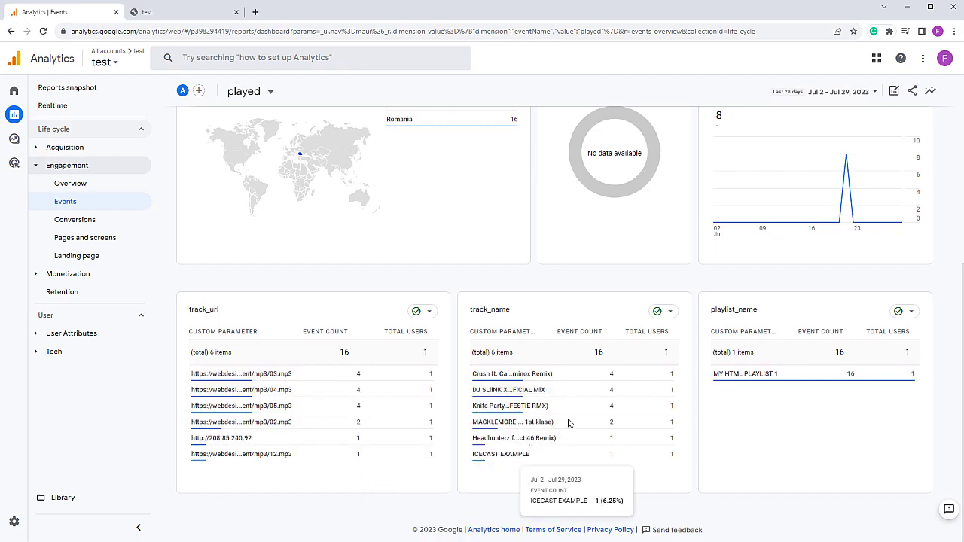
drag(461, 316, 528, 310)
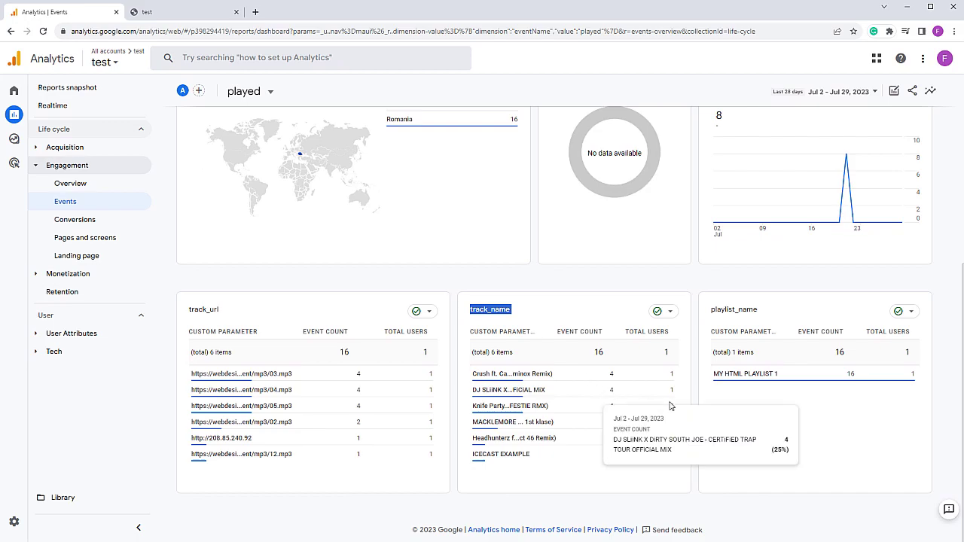
drag(770, 313, 714, 309)
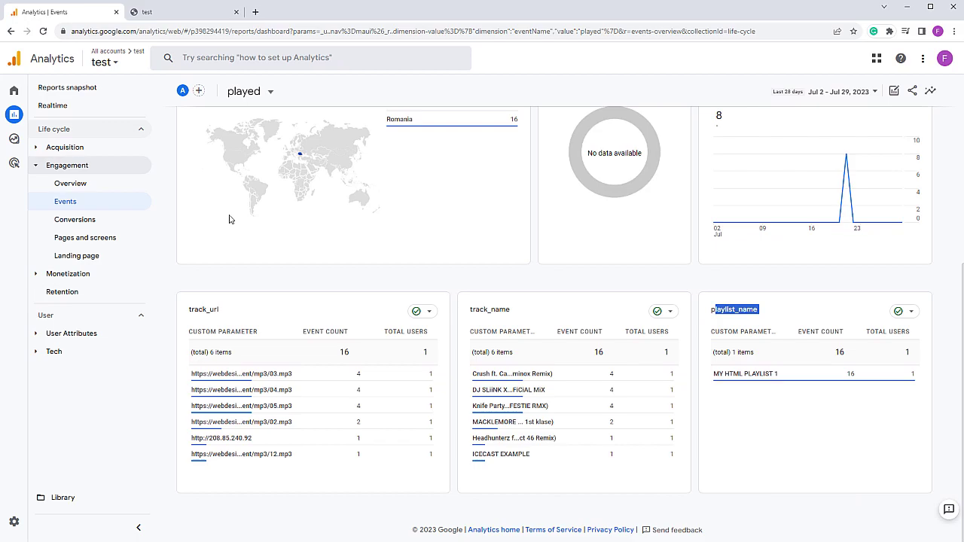
drag(185, 317, 232, 316)
drag(471, 311, 579, 304)
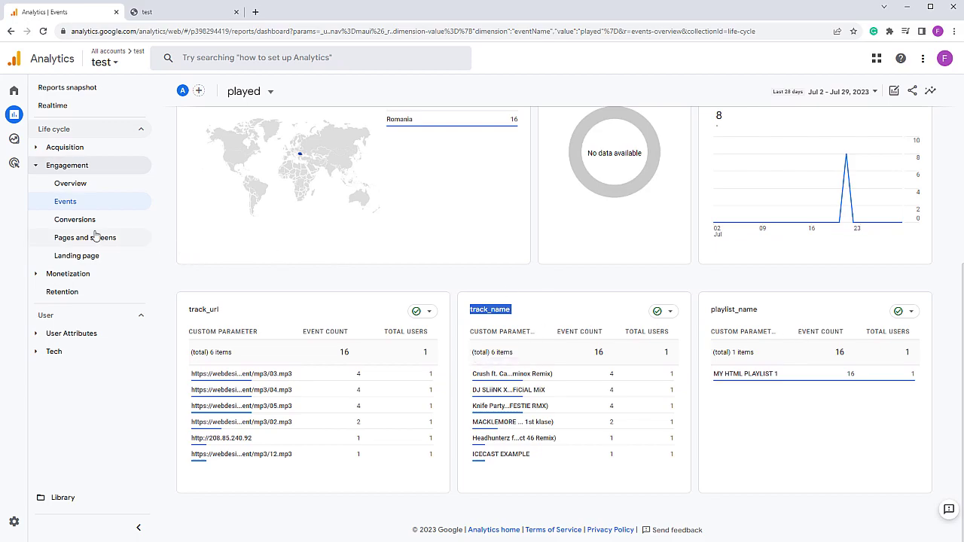
Check the test property's Events settings, switch to the Royal Audio Player property and open its custom event list
click(18, 522)
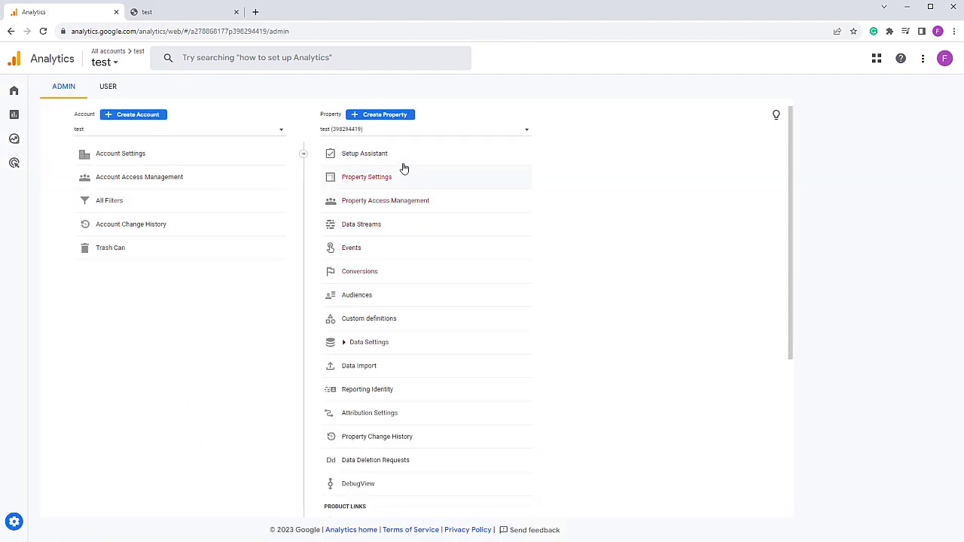
click(363, 253)
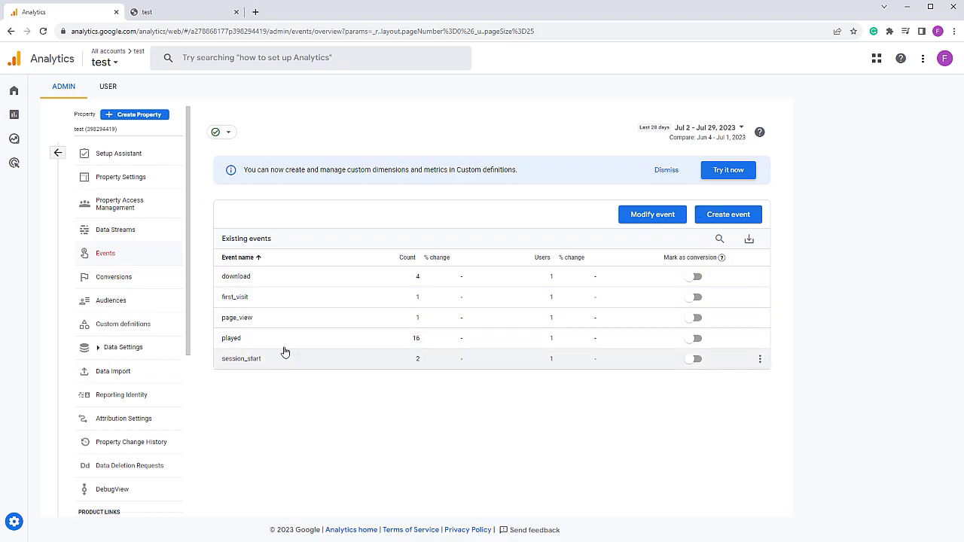
click(104, 63)
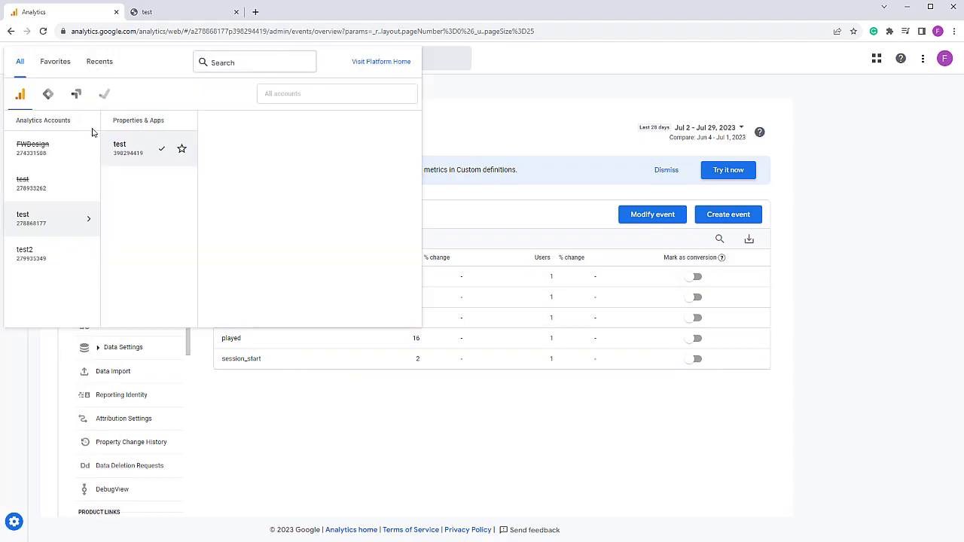
click(39, 254)
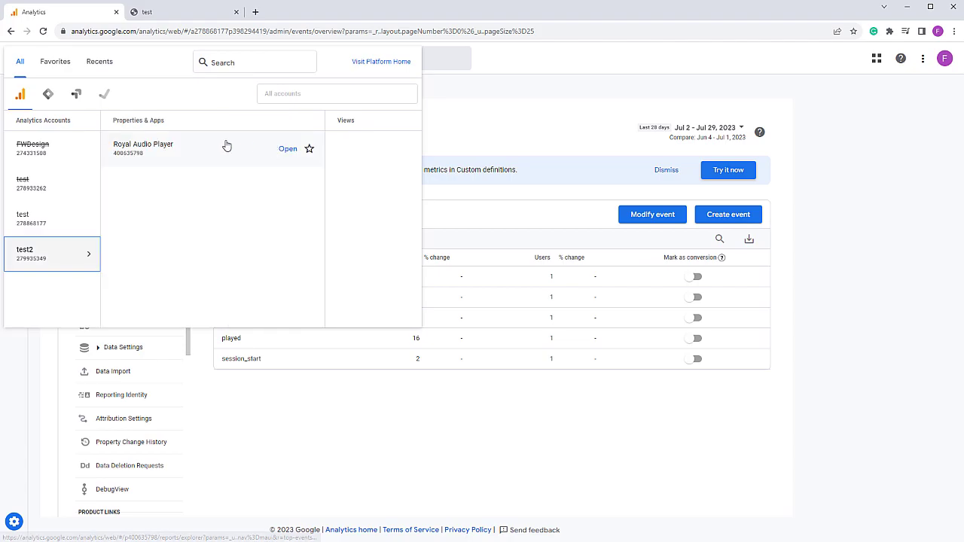
click(230, 145)
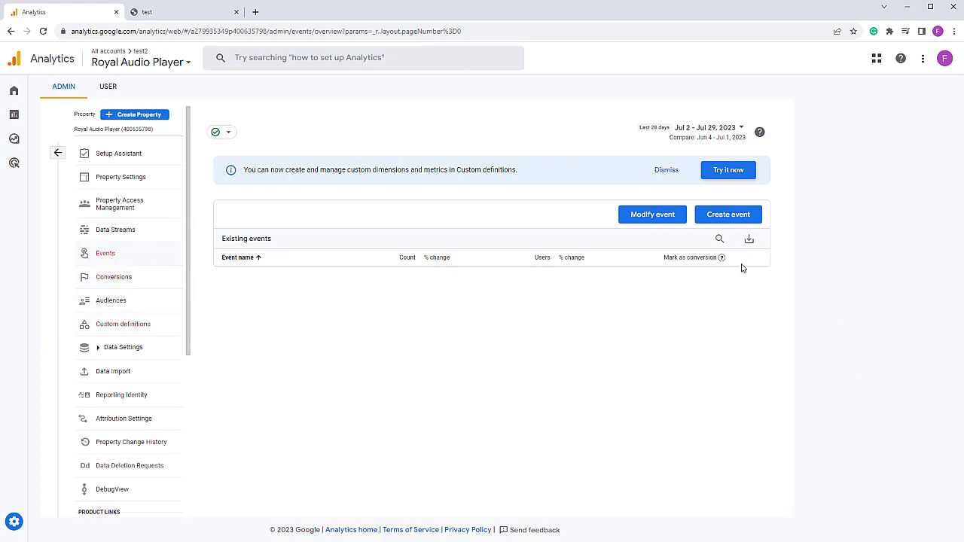
click(728, 214)
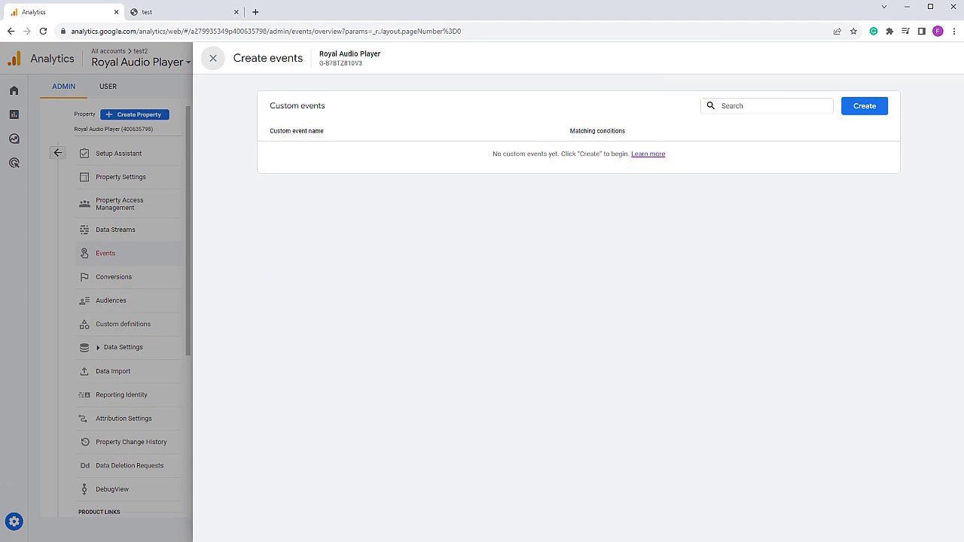
Open the Royal Audio Player documentation at the Google analytics integration section and copy the track_url parameter name
double_click(76, 192)
double_click(75, 182)
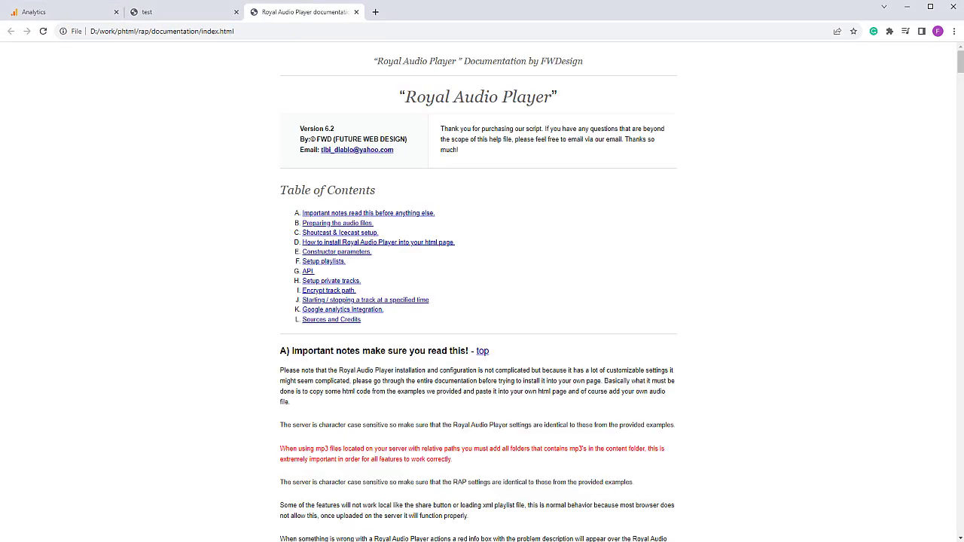
click(231, 43)
click(355, 315)
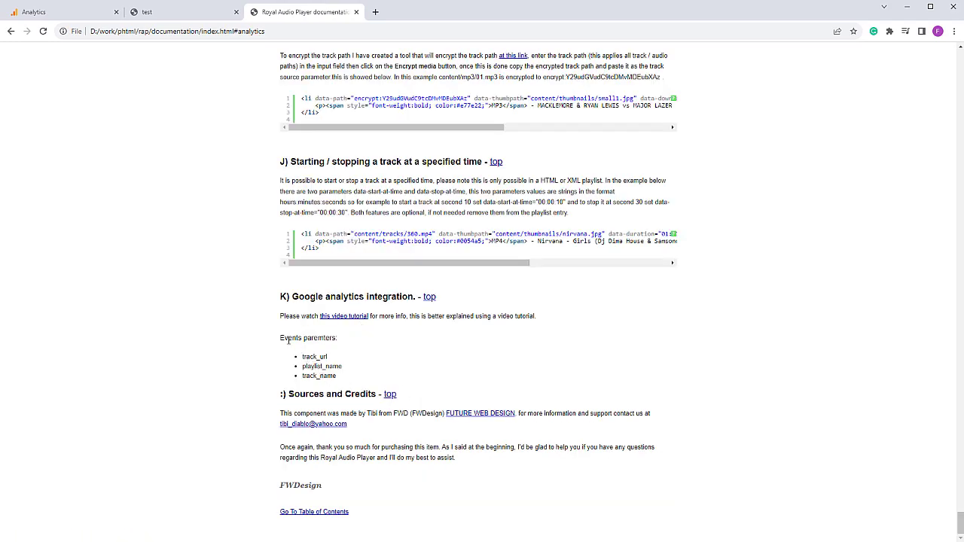
drag(278, 340, 342, 339)
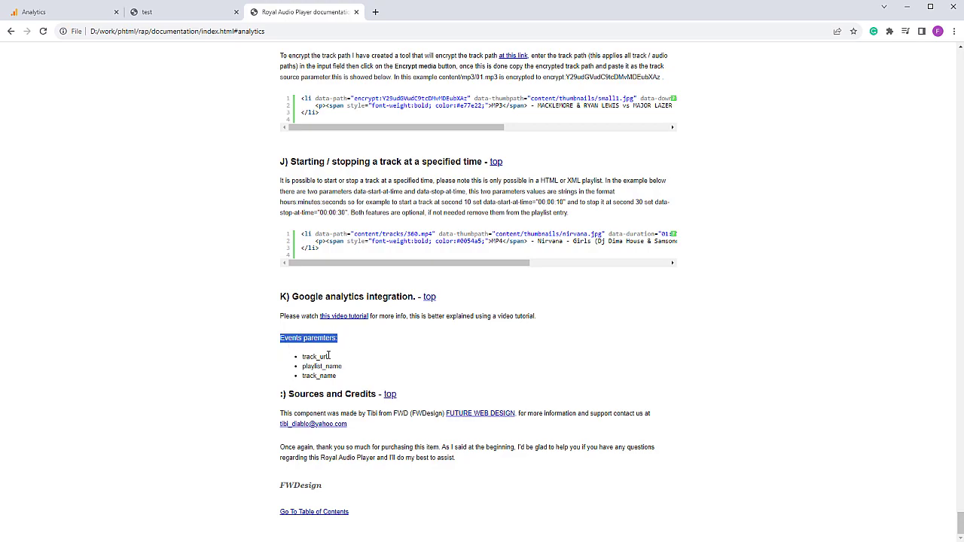
double_click(305, 357)
key(ctrl+c)
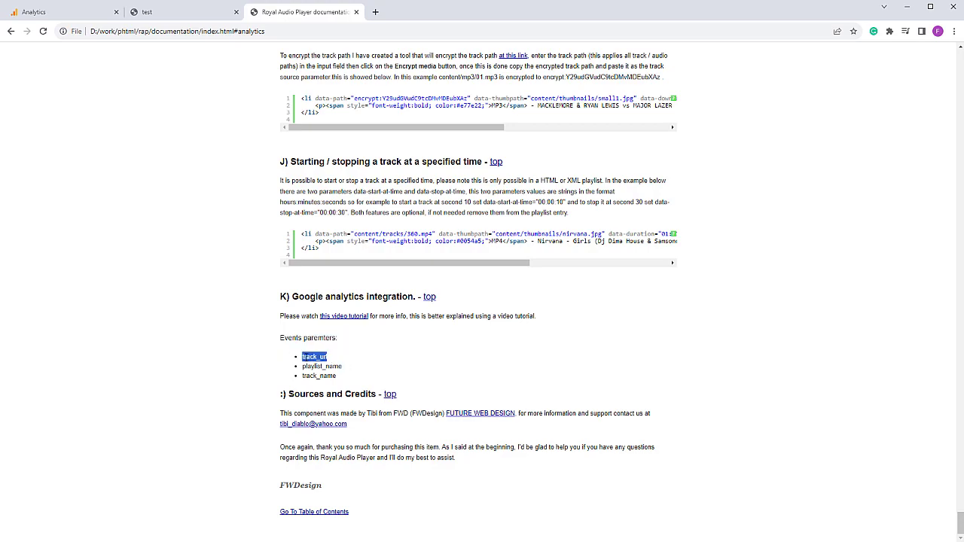
click(45, 12)
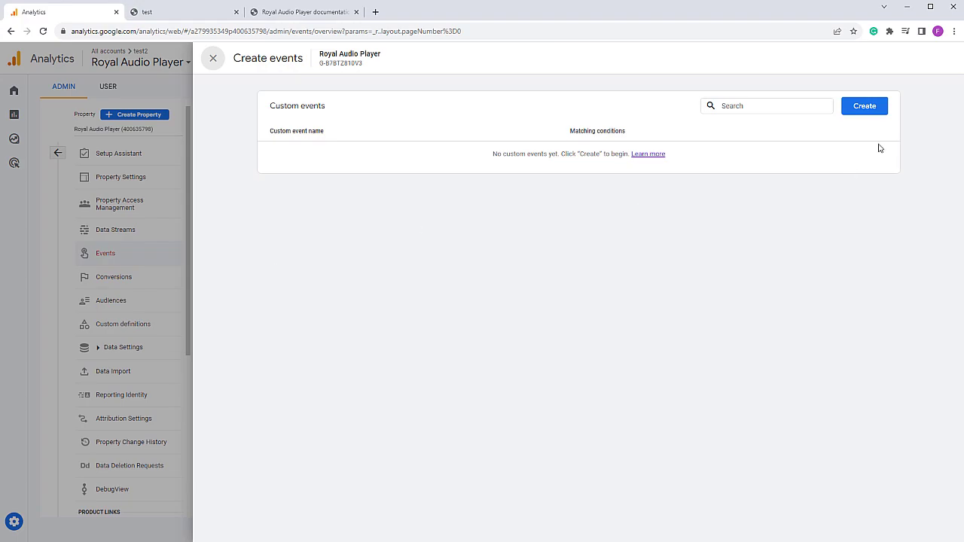
click(864, 108)
click(400, 171)
key(ctrl+v)
click(404, 249)
key(ctrl+v)
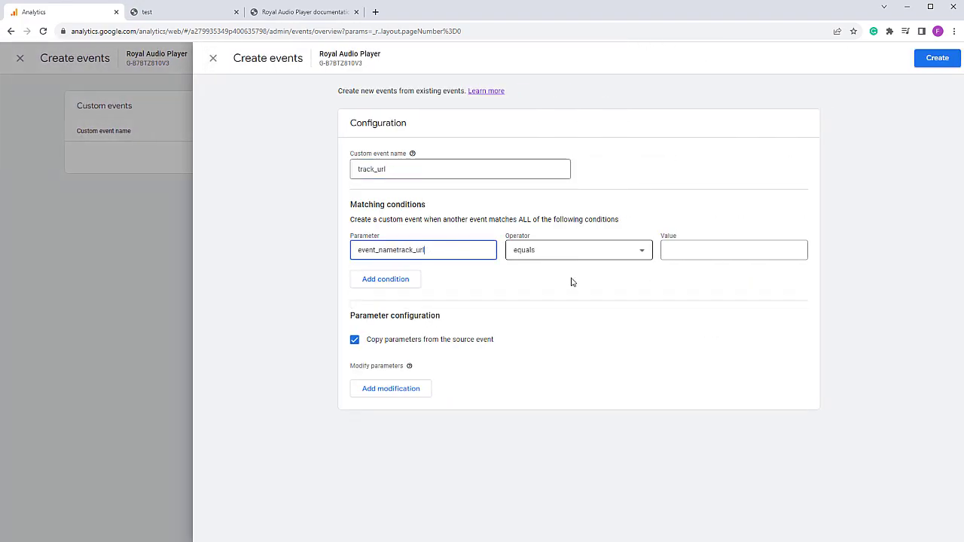
click(714, 249)
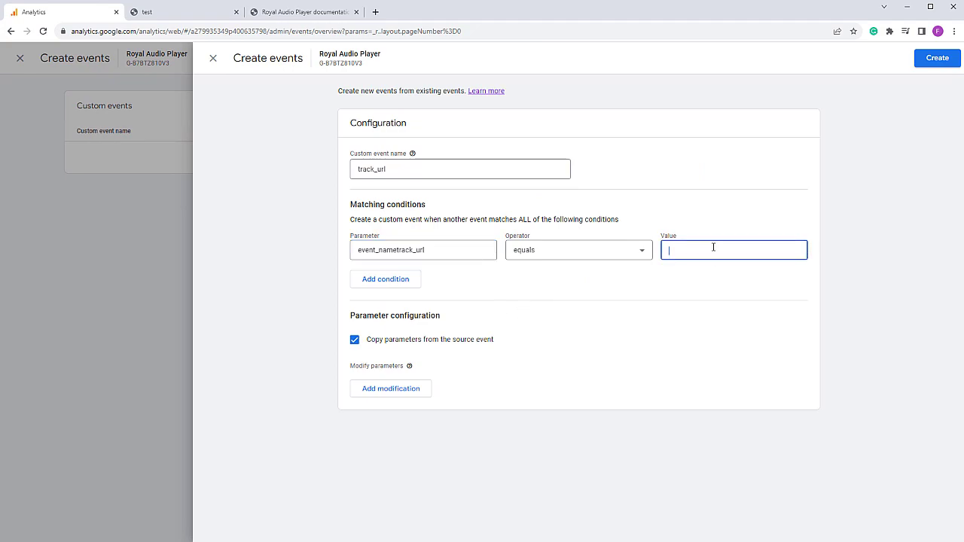
key(ctrl+v)
key(ctrl+v)
click(66, 345)
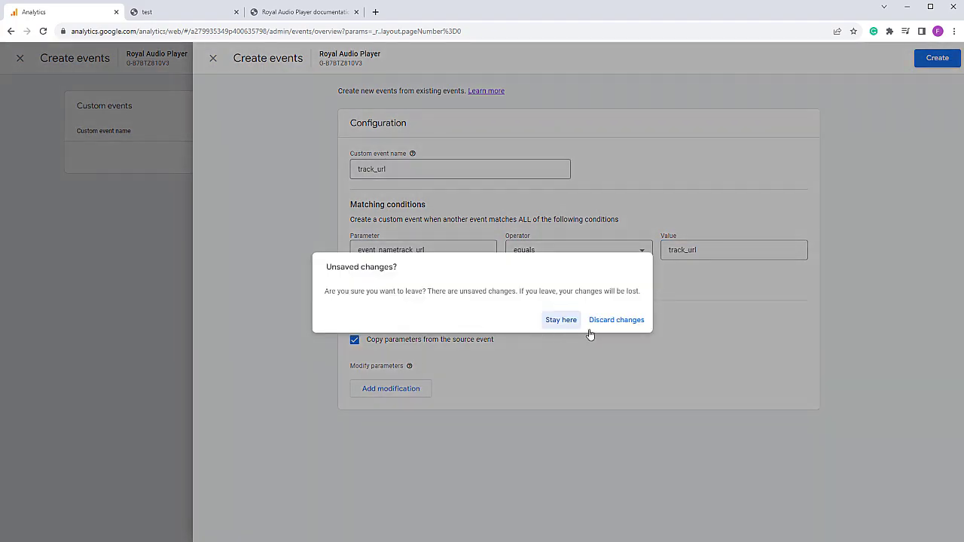
click(615, 323)
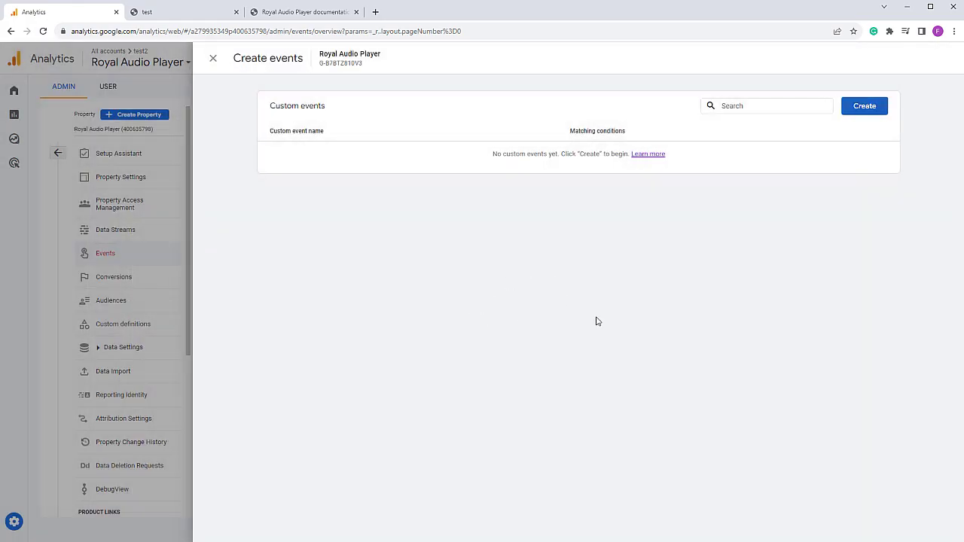
Try to set up a custom event named track_url with matching value track_url and a parameter modification using track_url
click(864, 107)
text(track_url)
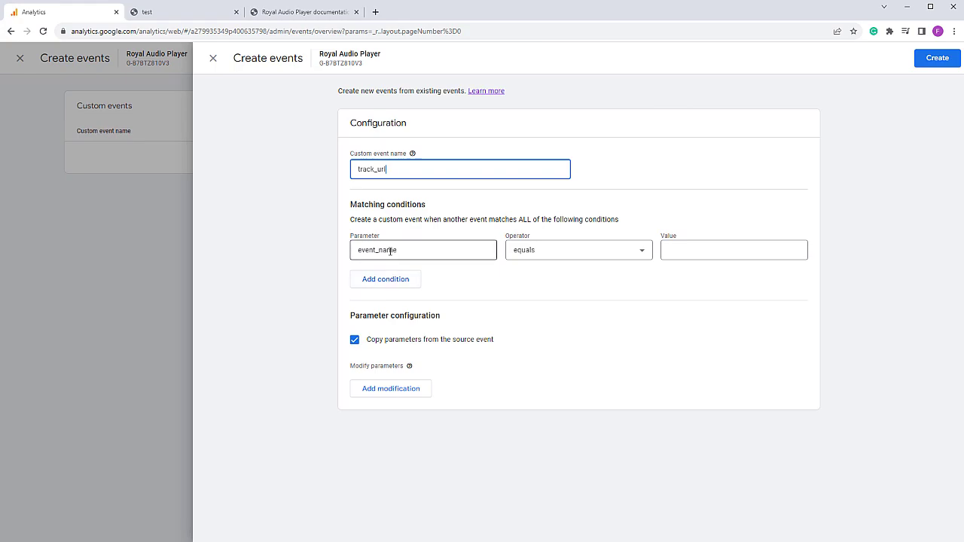
click(391, 251)
key(ctrl+v)
click(699, 250)
key(ctrl+v)
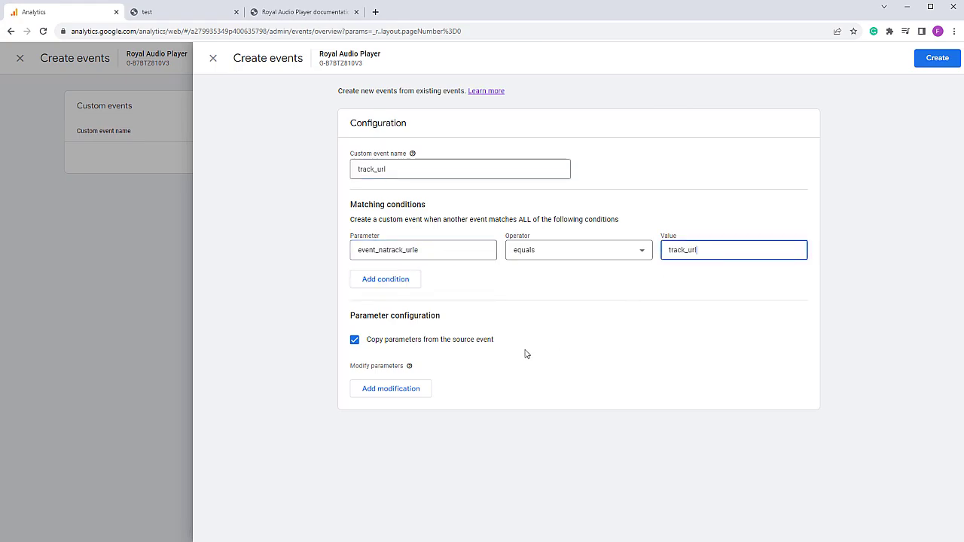
click(376, 392)
click(377, 399)
key(ctrl+v)
click(621, 397)
key(ctrl+v)
click(407, 427)
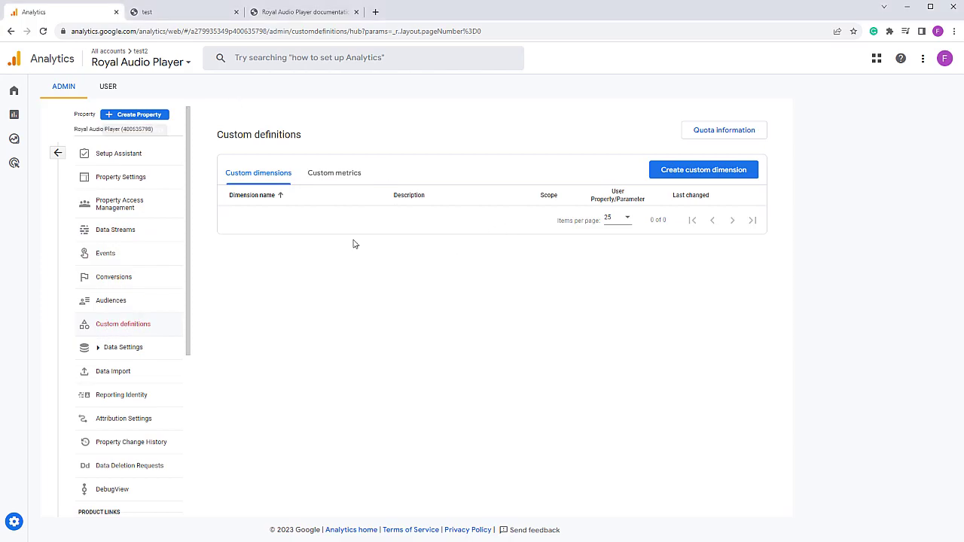
Create an event-scoped custom dimension with track_url as its name, description and event parameter, and save it
click(717, 173)
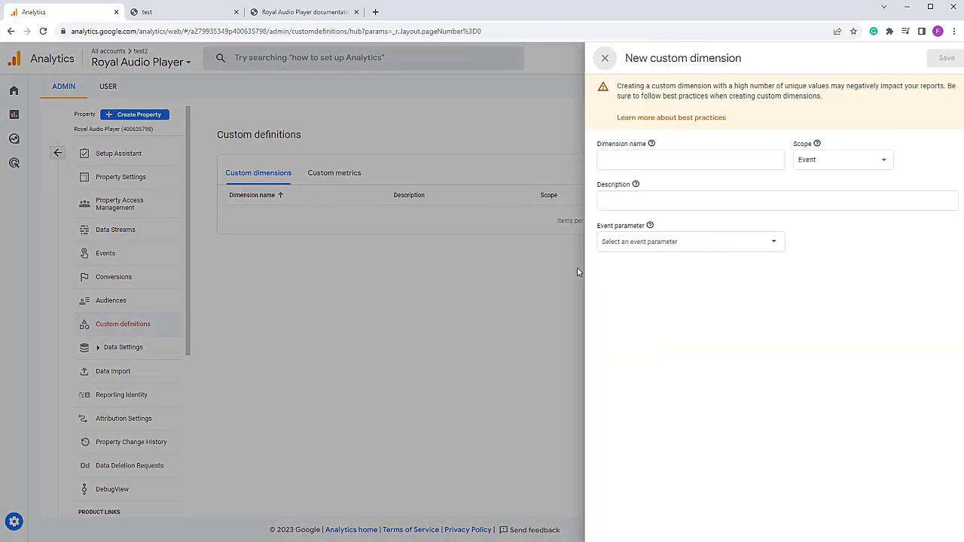
click(631, 158)
text(track_url)
click(672, 200)
key(ctrl+v)
click(639, 241)
key(ctrl+v)
click(941, 58)
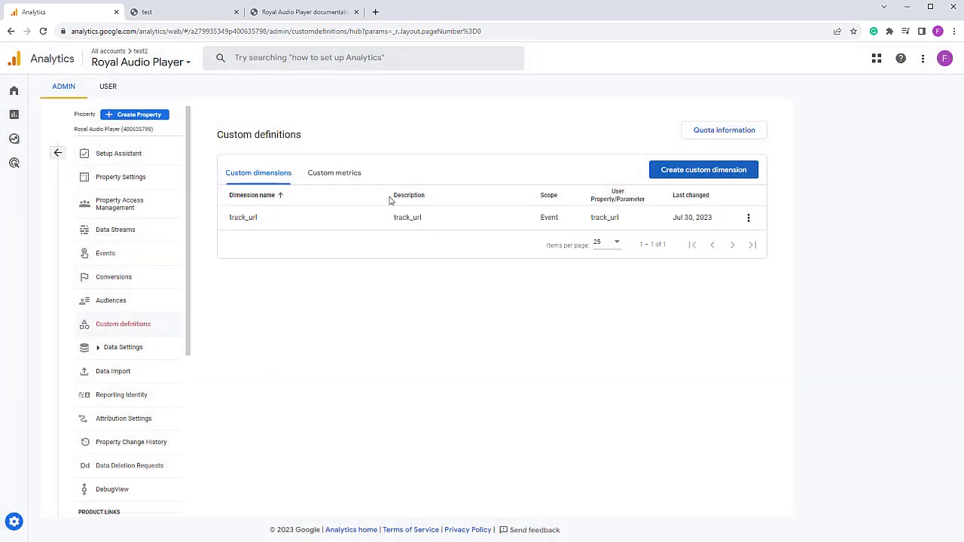
Copy the playlist_name parameter name from the Royal Audio Player documentation and return to Analytics
click(286, 12)
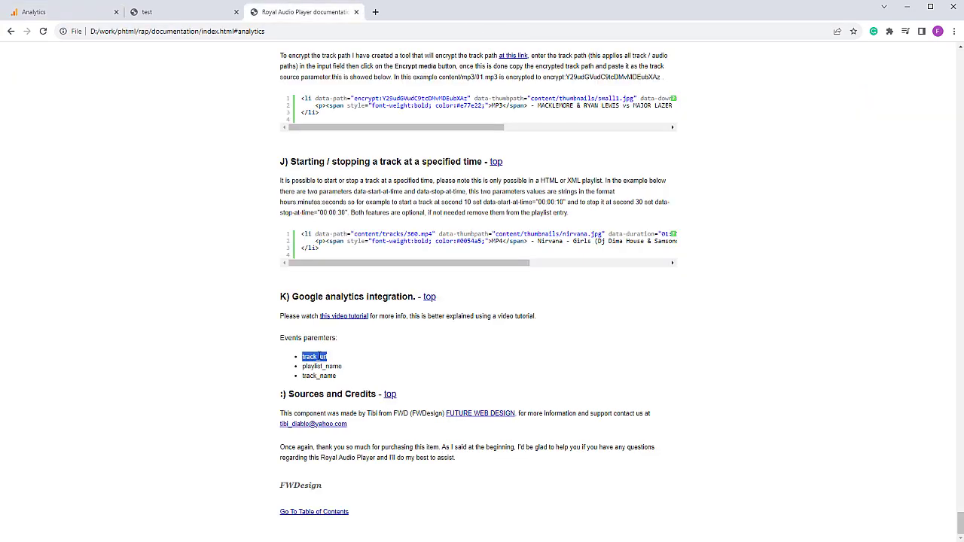
double_click(317, 366)
key(ctrl+c)
click(62, 12)
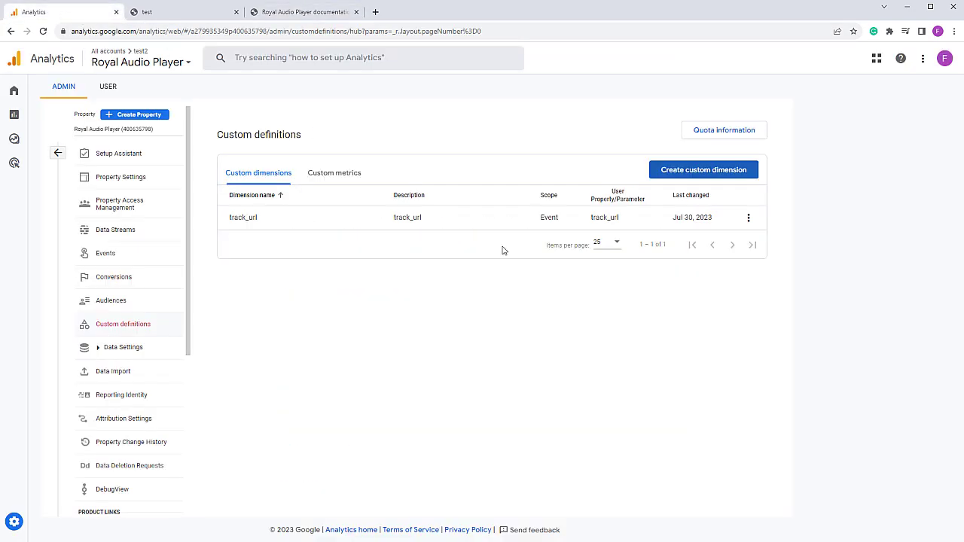
Create and save an event-scoped custom dimension using playlist_name for the name, description and event parameter
click(696, 172)
click(641, 160)
key(ctrl+v)
click(640, 202)
key(ctrl+v)
click(668, 243)
key(ctrl+v)
click(941, 58)
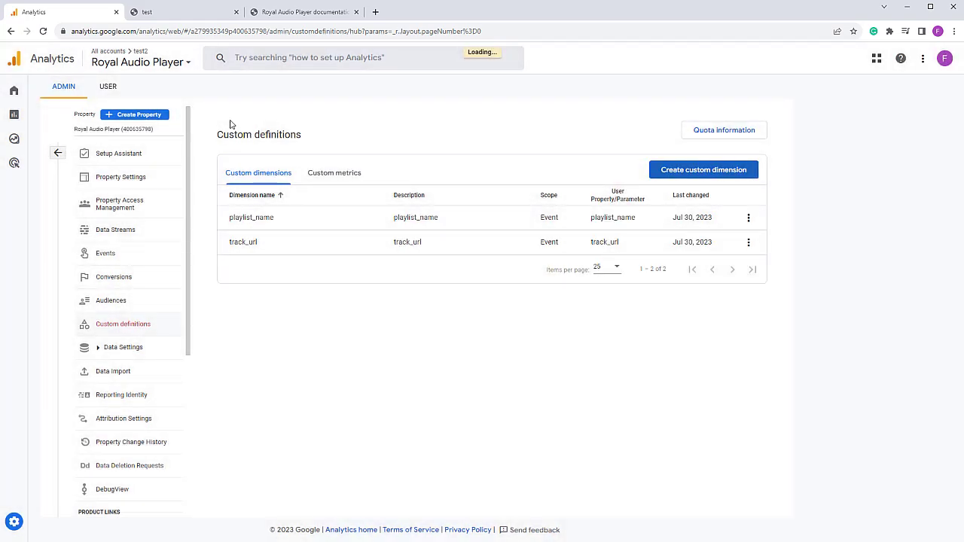
Copy the track_name parameter name from the Royal Audio Player documentation and return to Analytics
click(296, 12)
double_click(319, 375)
key(ctrl+c)
click(93, 18)
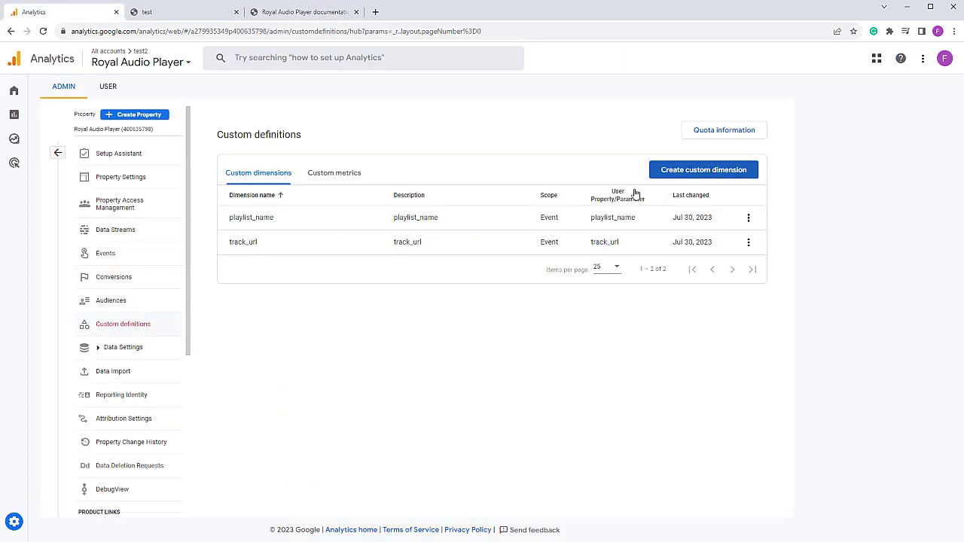
Create and save an event-scoped custom dimension using track_name for the name, description and event parameter
click(700, 171)
click(769, 167)
key(ctrl+v)
click(733, 202)
key(ctrl+v)
click(663, 243)
key(ctrl+v)
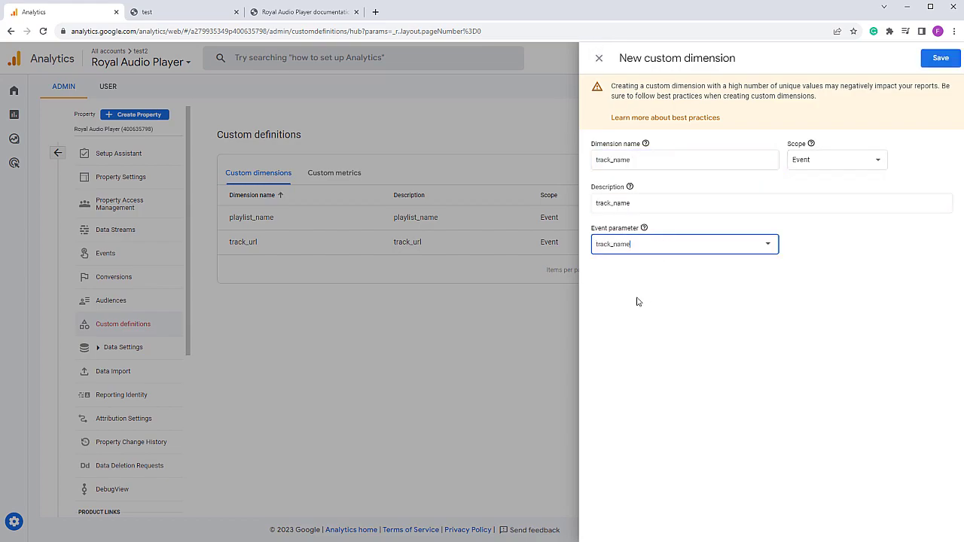
click(941, 59)
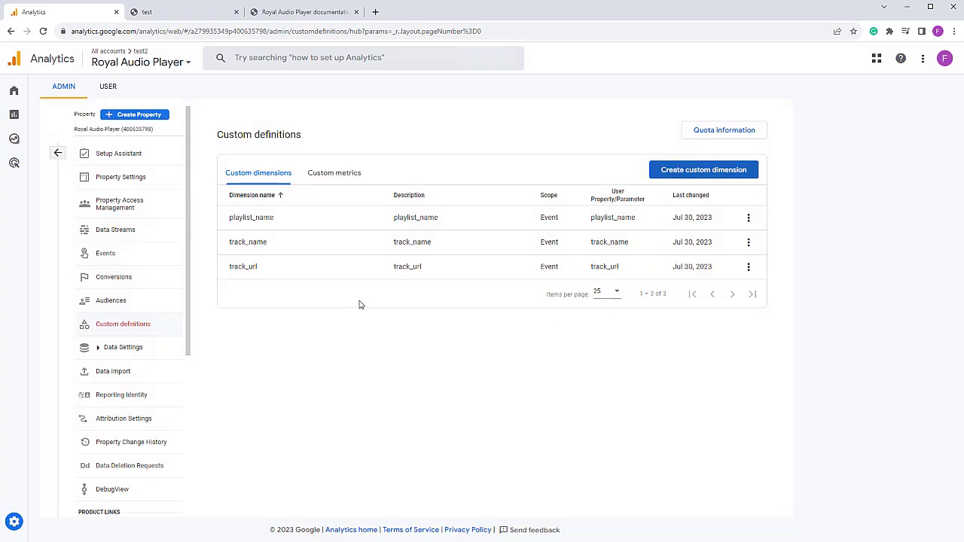
Check the Royal Audio Player property's recent events in DebugView, then open its reports snapshot
click(117, 491)
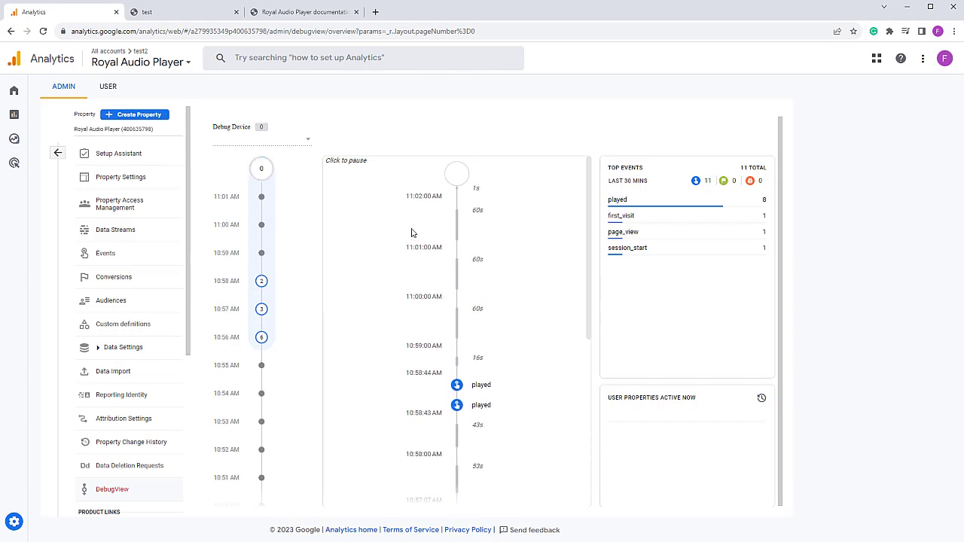
mouse_move(20, 120)
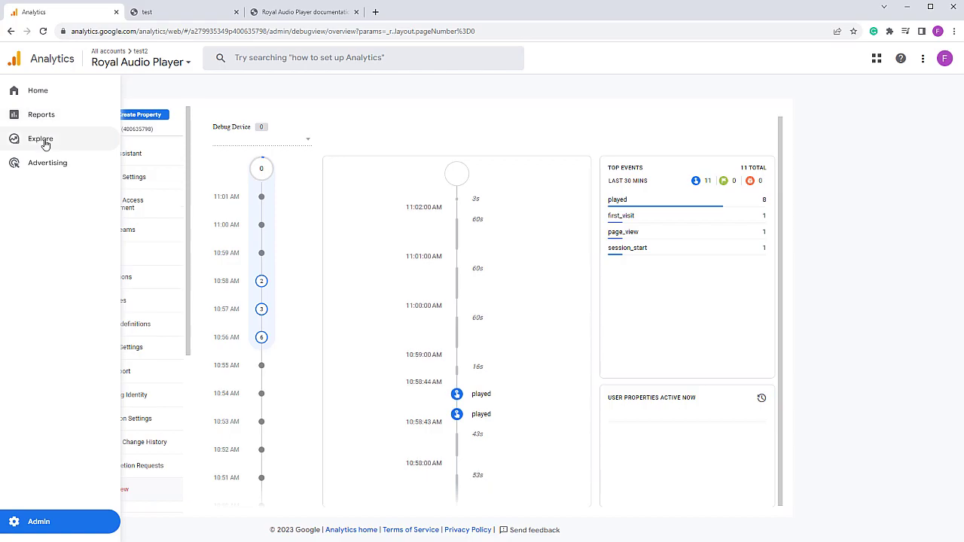
click(44, 141)
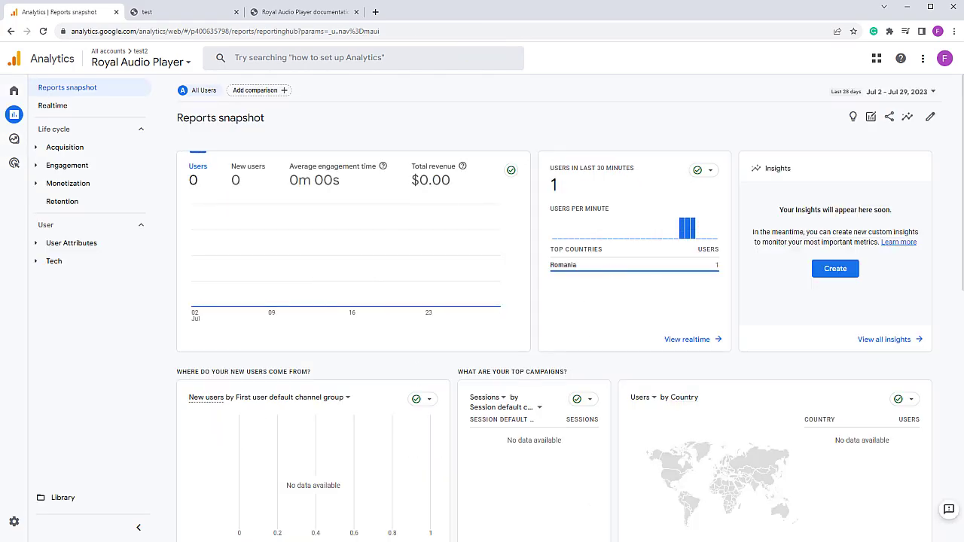
Switch to the test property in the test account and open its custom definitions
click(143, 68)
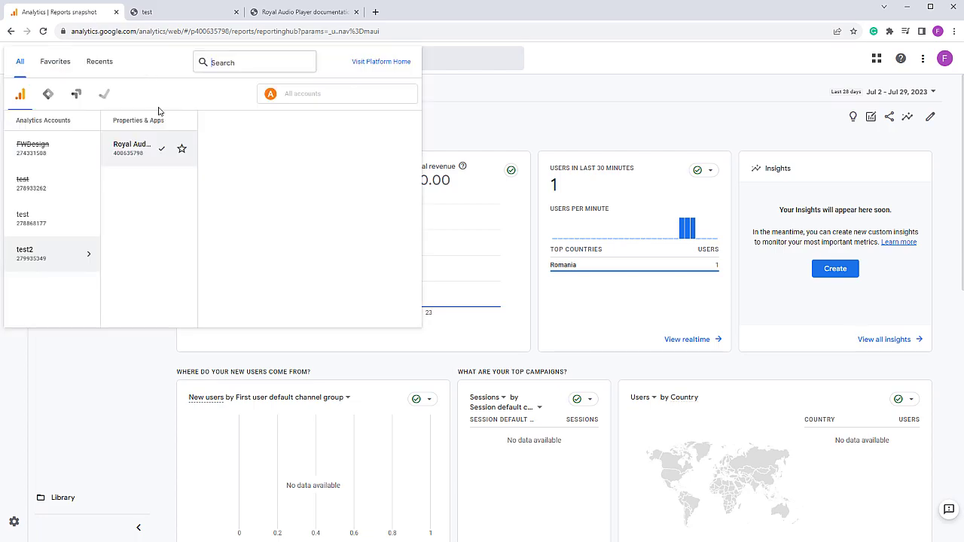
click(149, 212)
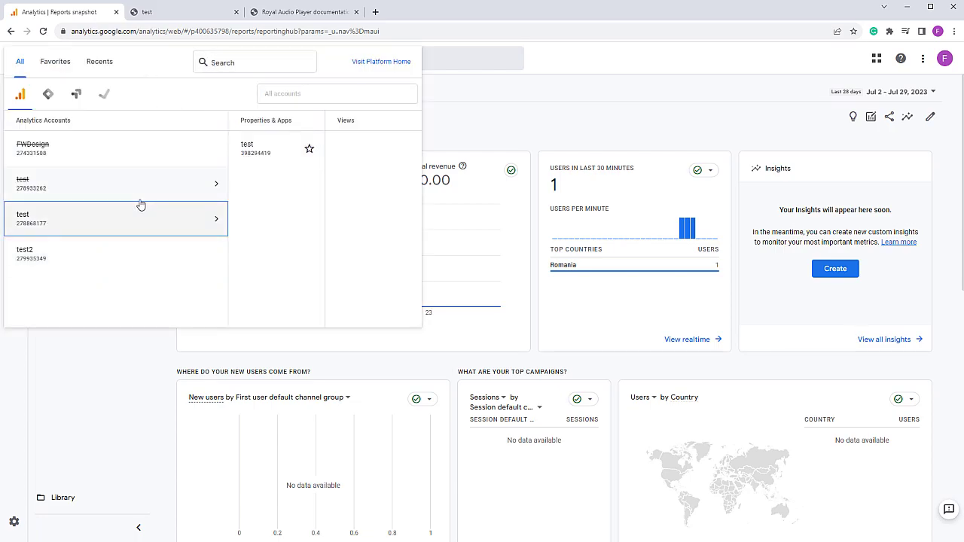
click(263, 152)
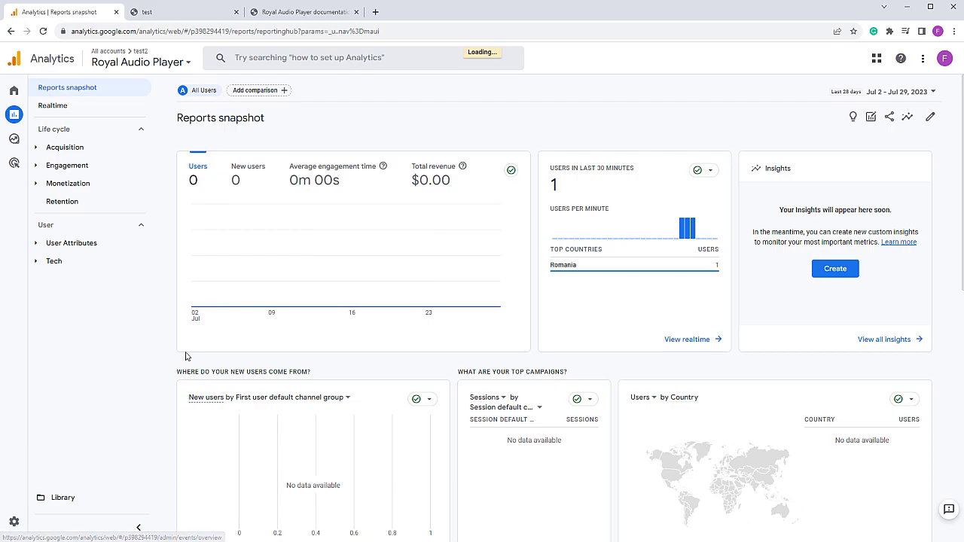
click(19, 530)
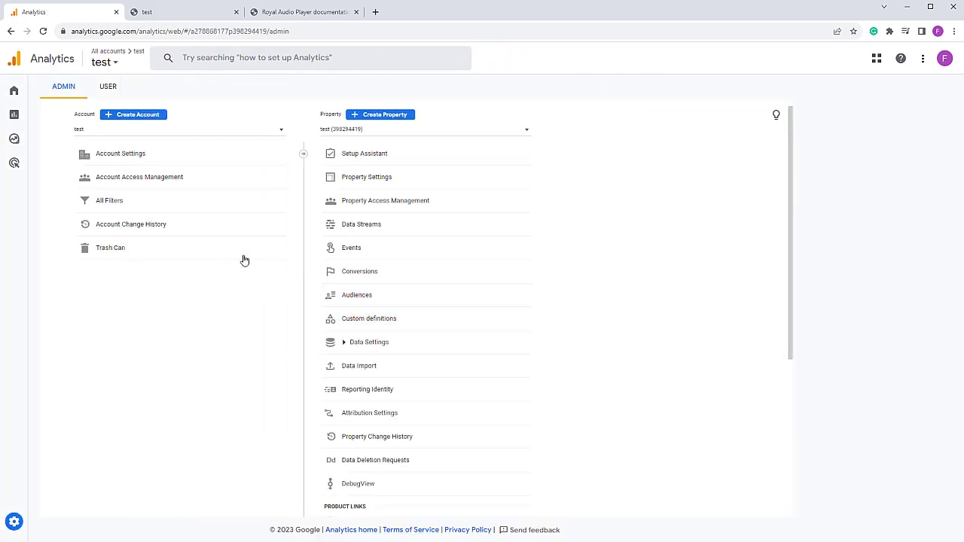
click(386, 320)
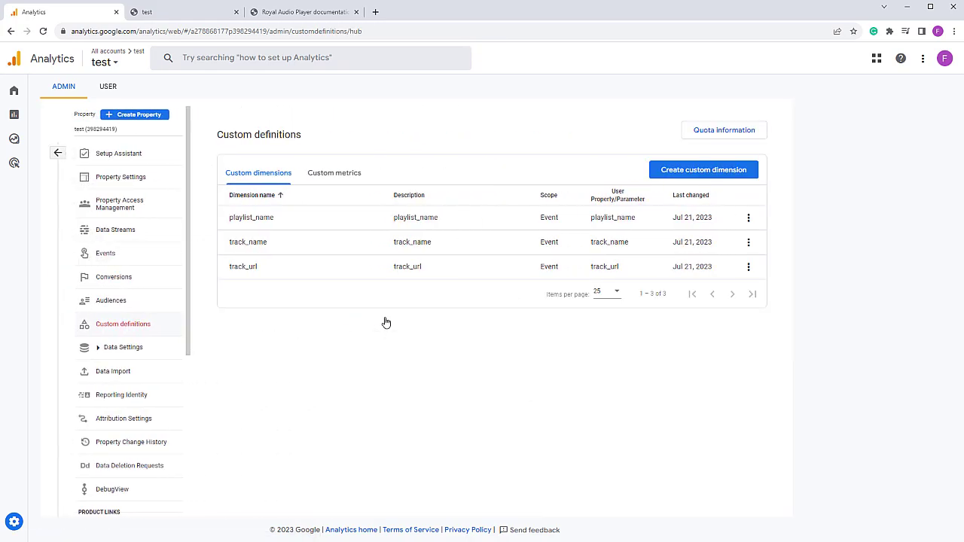
Compare the test property's custom dimensions with the documentation's event parameter list, and return to the admin overview
drag(231, 219, 450, 264)
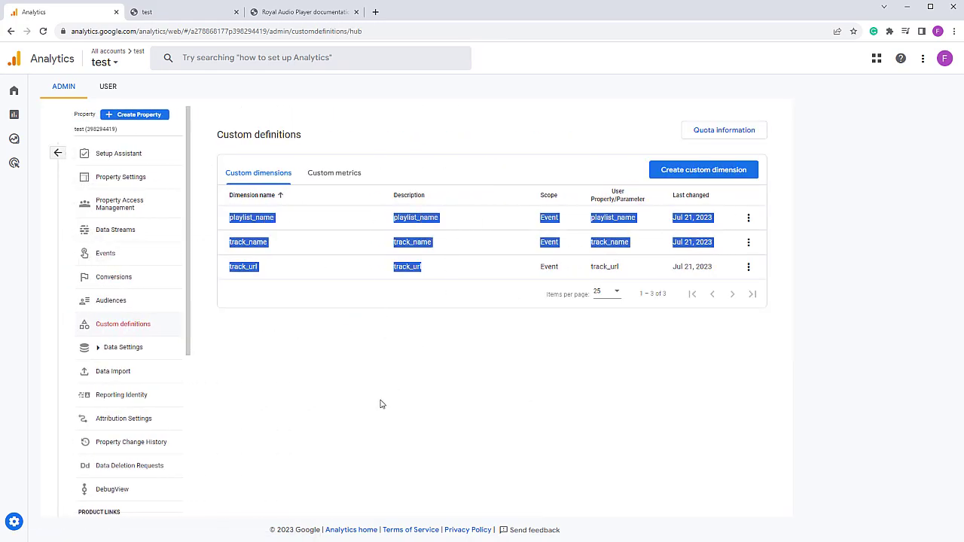
click(306, 12)
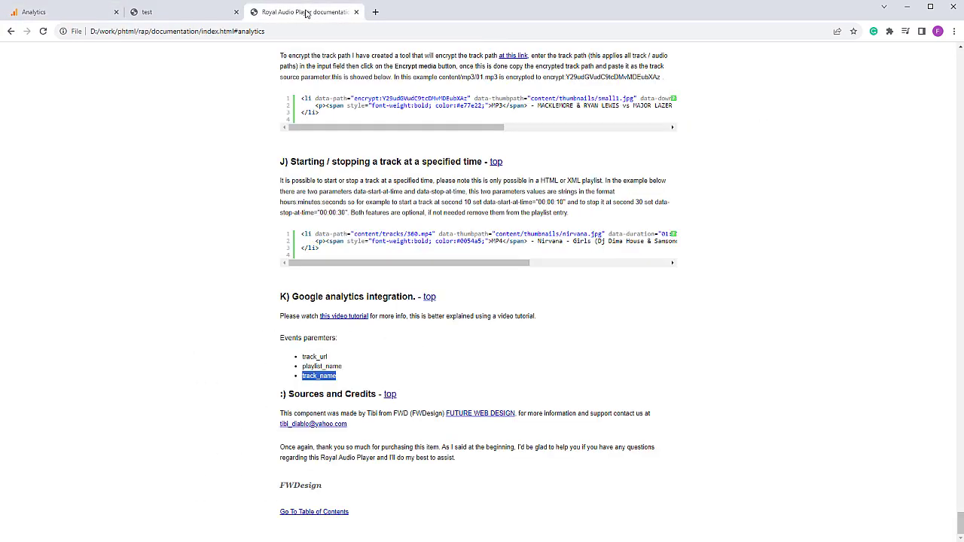
click(68, 14)
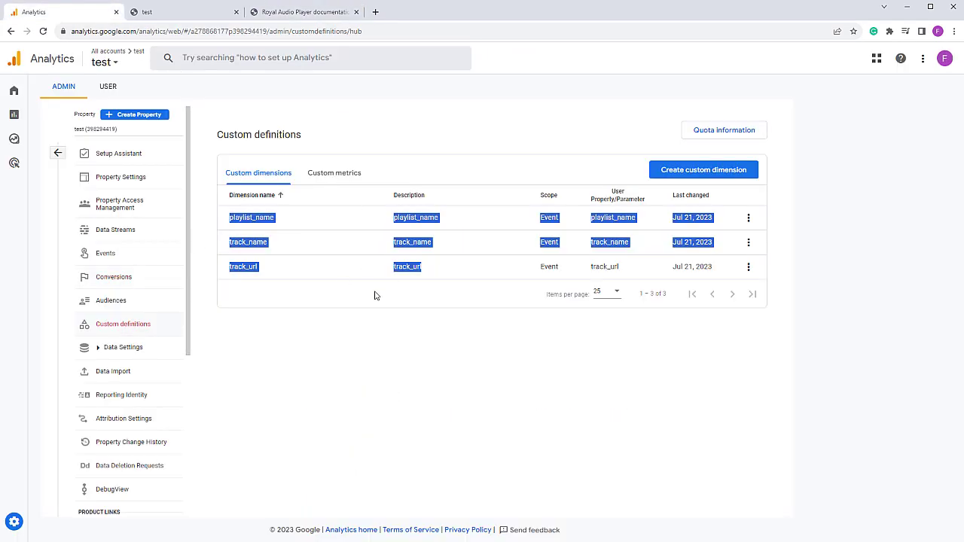
click(311, 312)
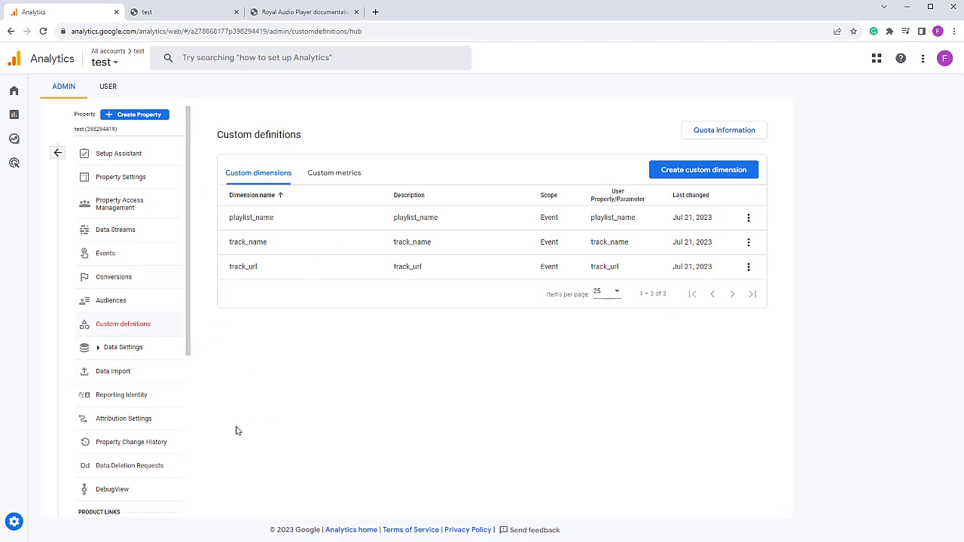
click(59, 153)
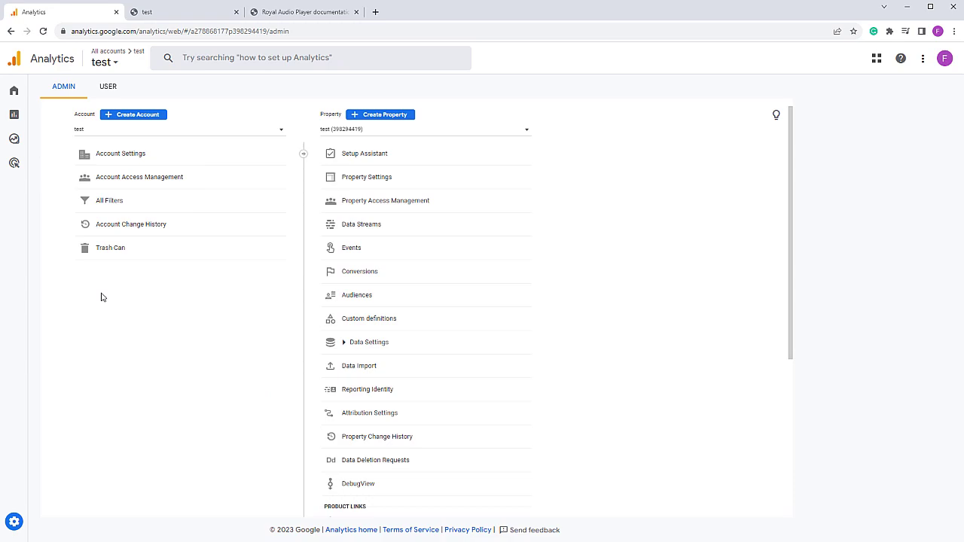